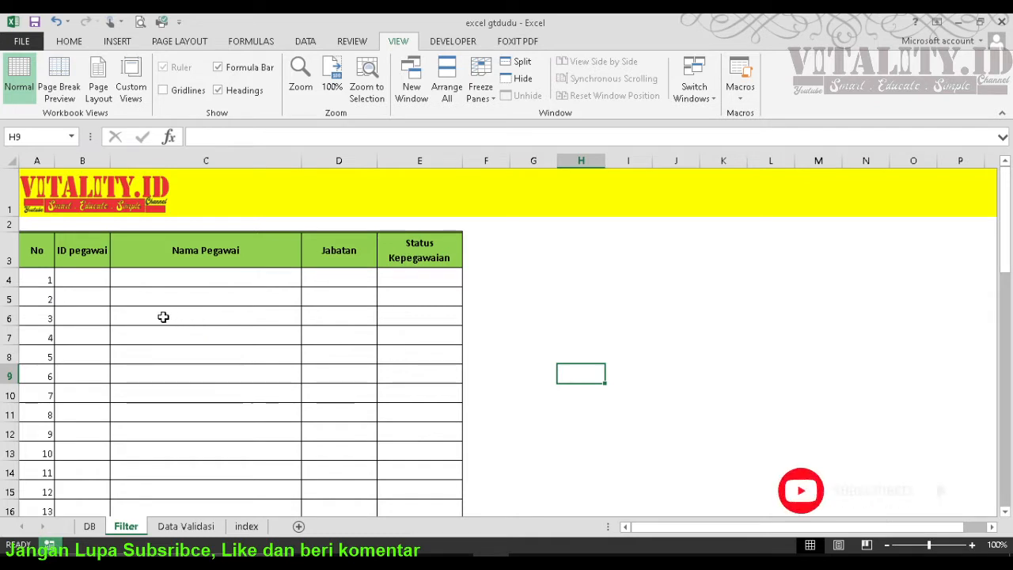
Enter the first employee's ID in the ID pegawai cell B4 of the Filter sheet.
click(95, 285)
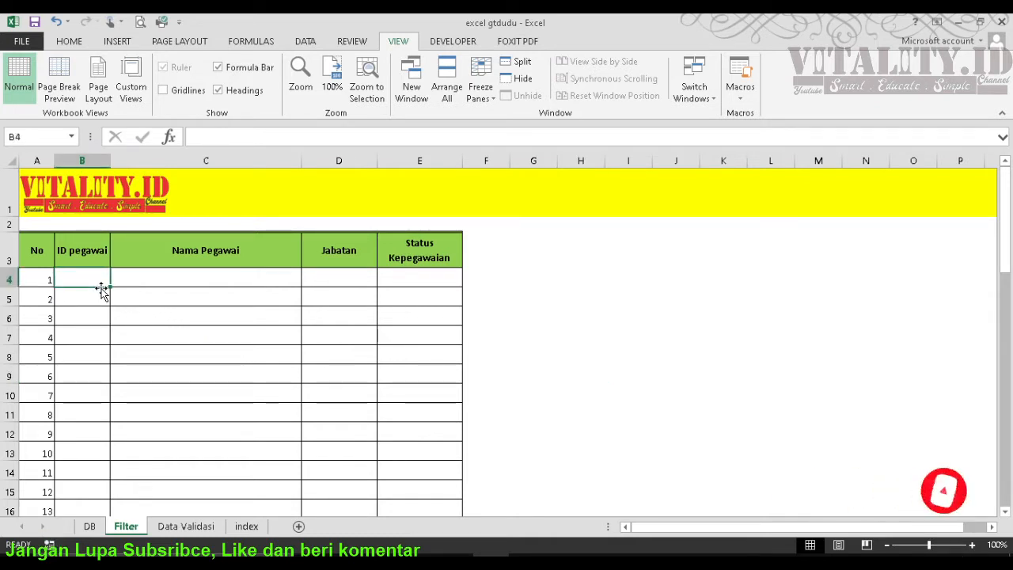
text(P-001)
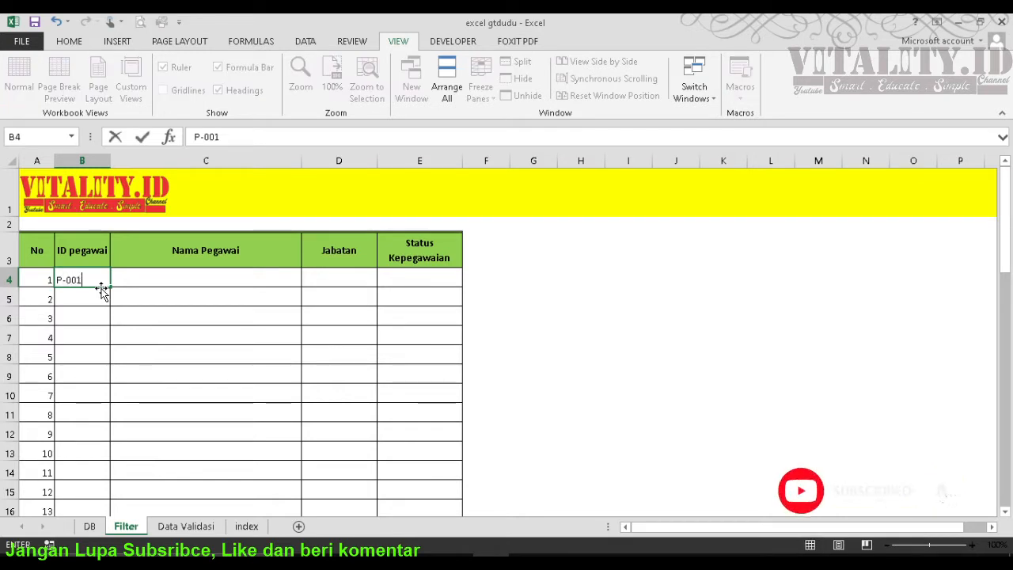
key(Return)
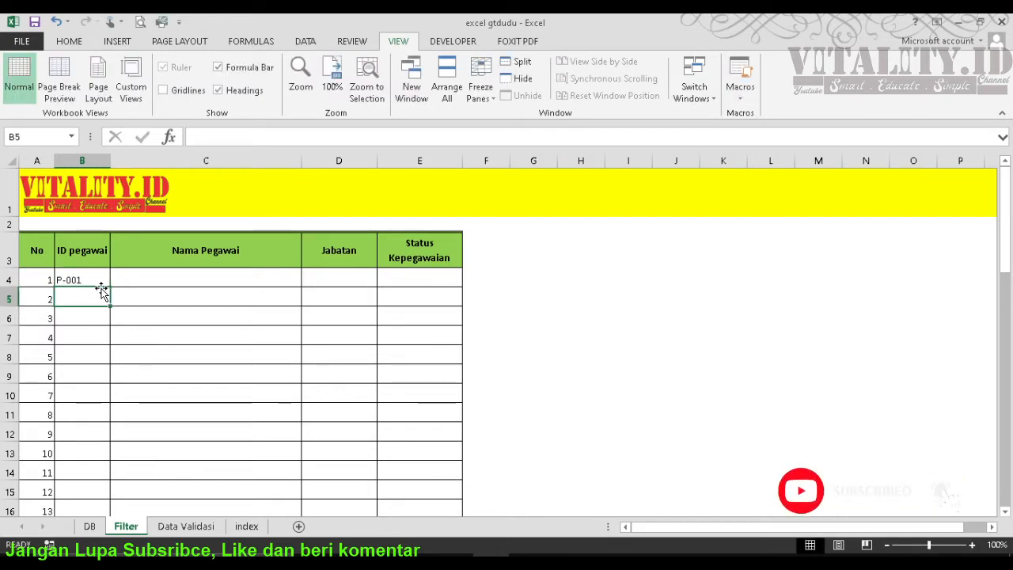
Start a VLOOKUP in C4 with B4 as lookup value and the absolute range DB!$B$4:$N$61 as table array.
click(157, 290)
click(172, 281)
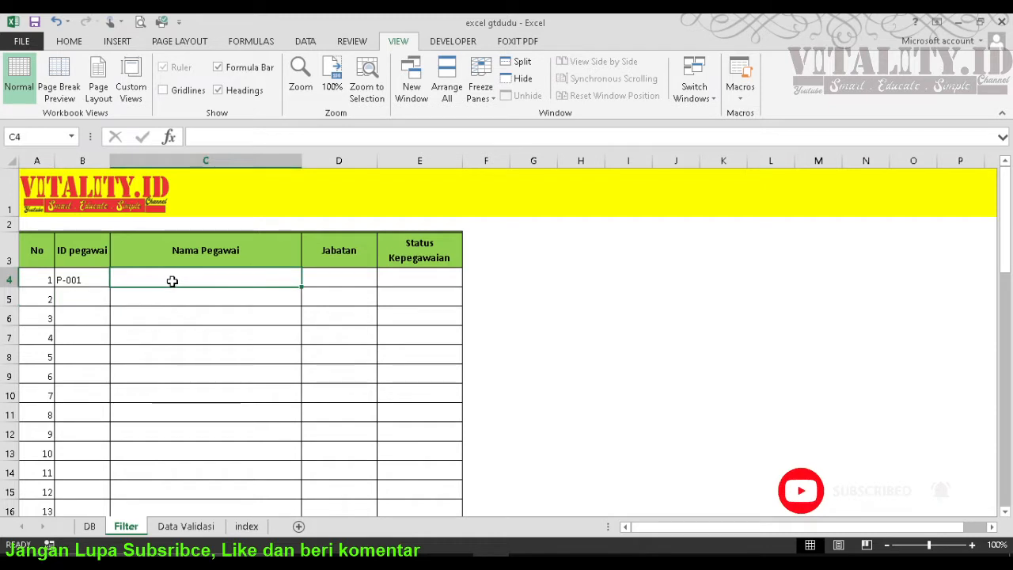
text(=vloo)
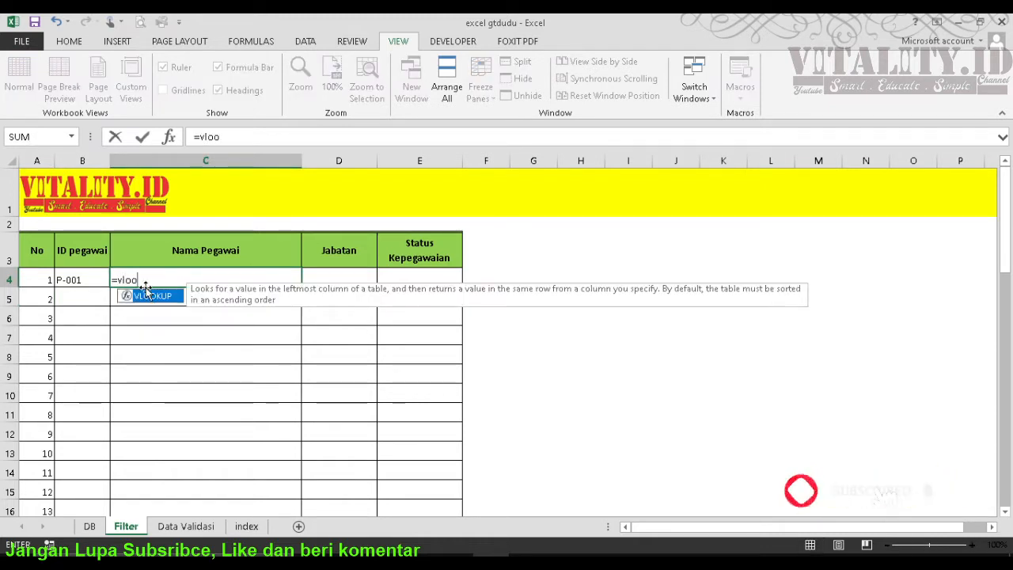
double_click(150, 295)
click(97, 277)
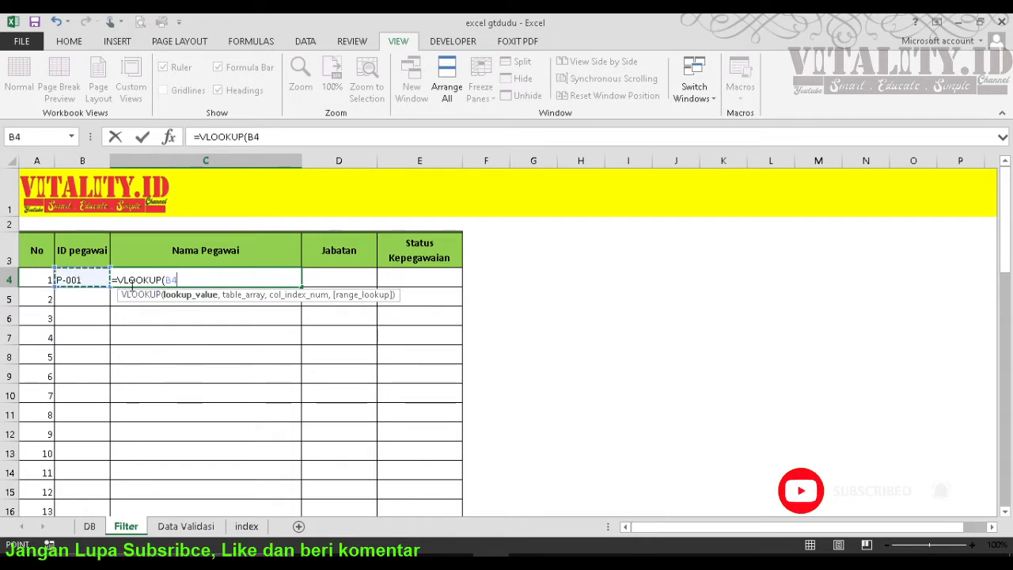
text(,)
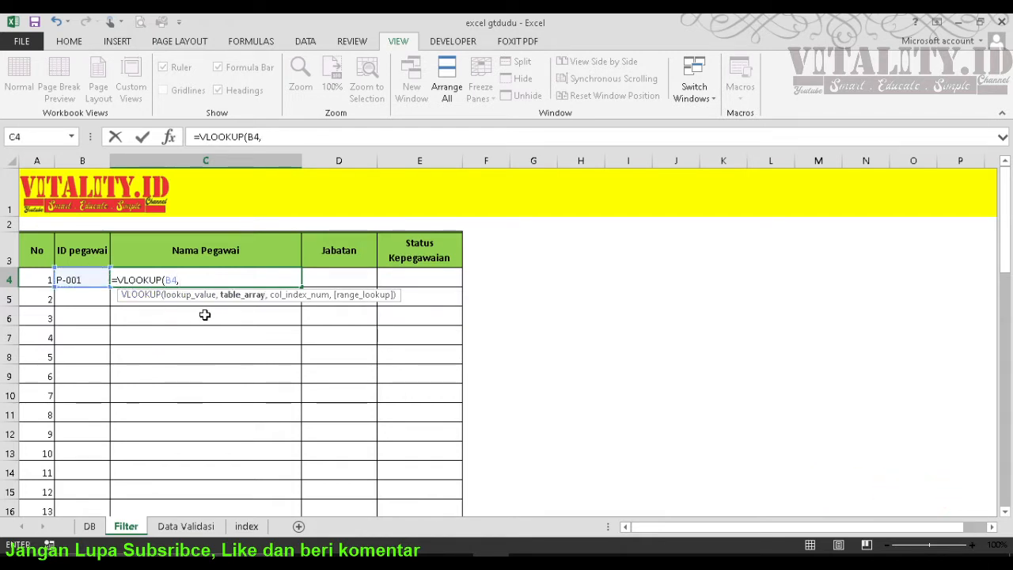
click(90, 527)
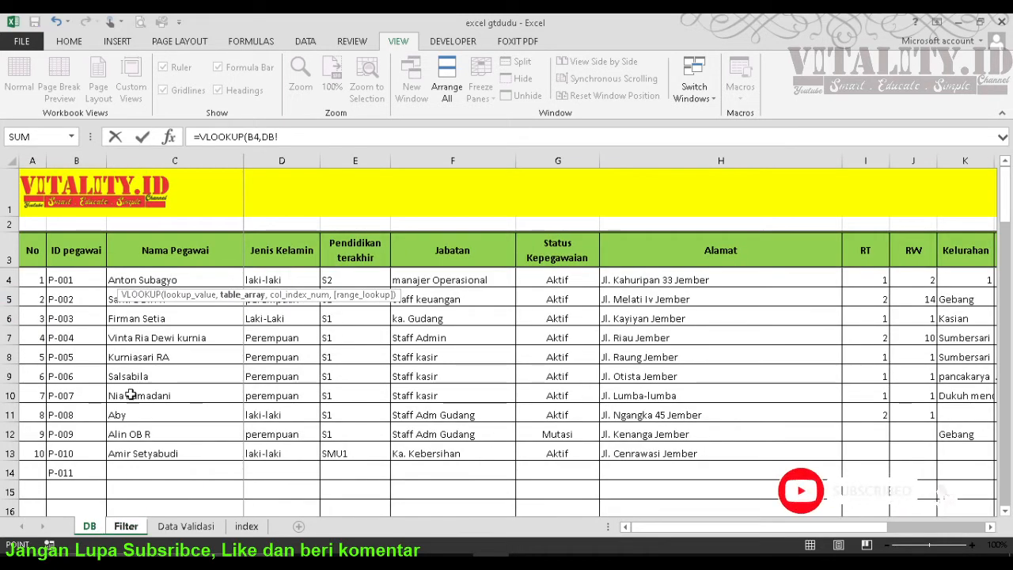
drag(59, 279, 919, 554)
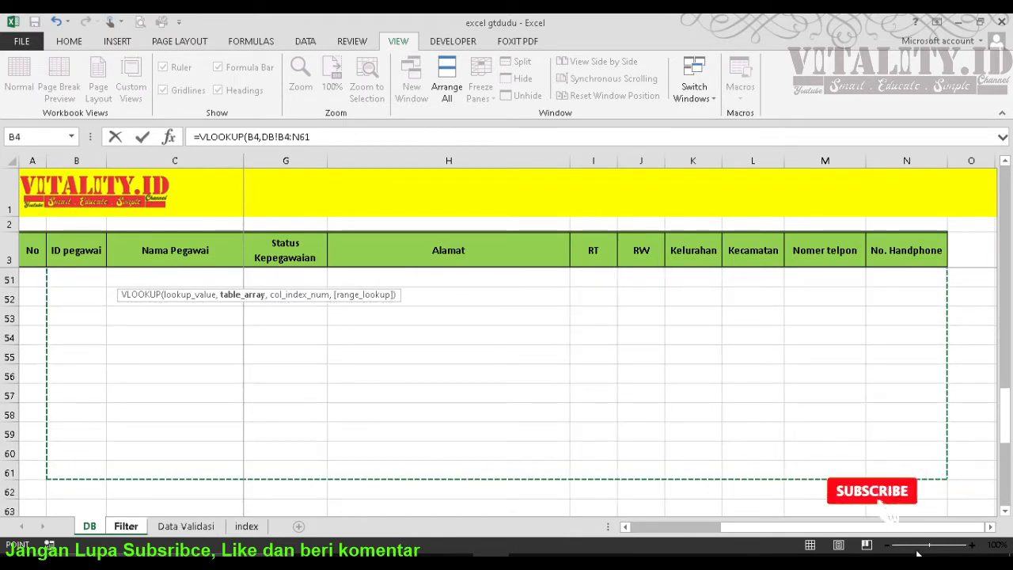
key(F4)
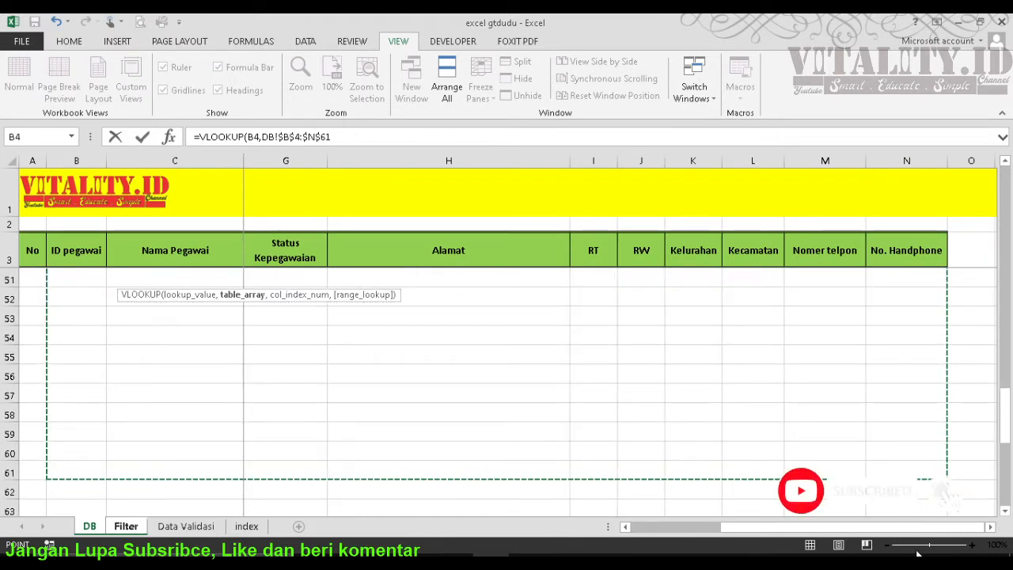
Complete the VLOOKUP with column index 2 and FALSE for an exact match.
text(,)
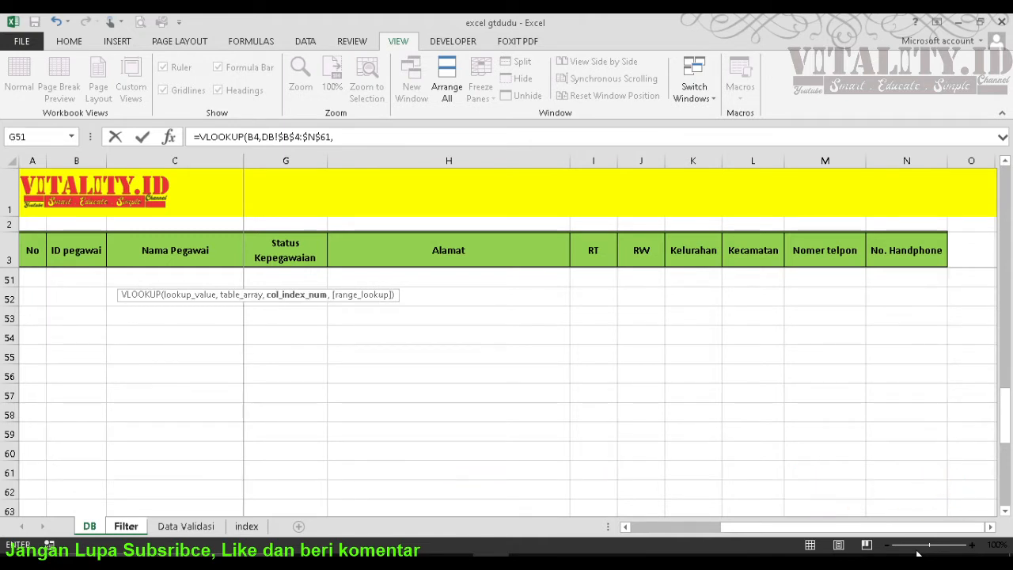
text(2)
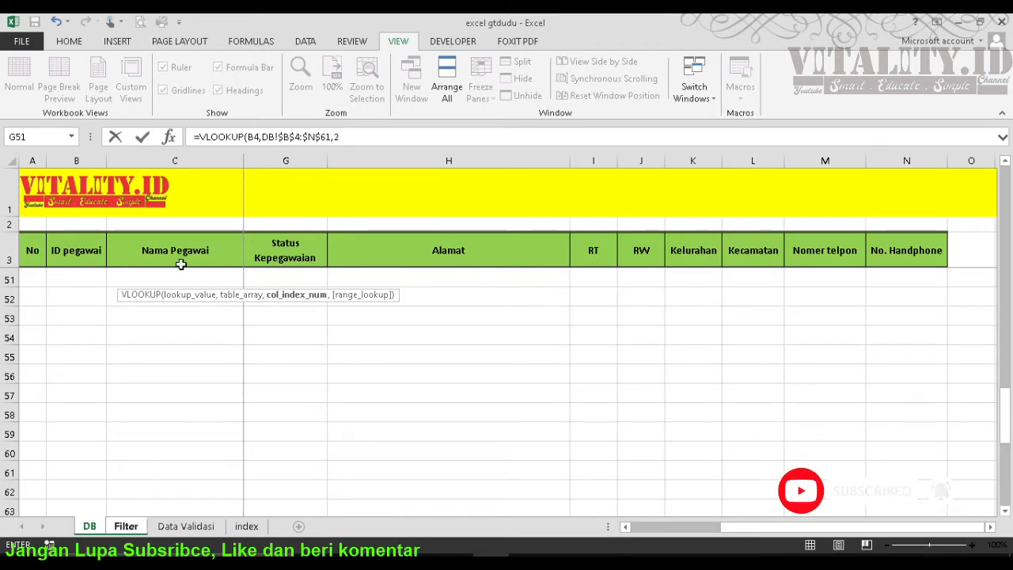
text(,)
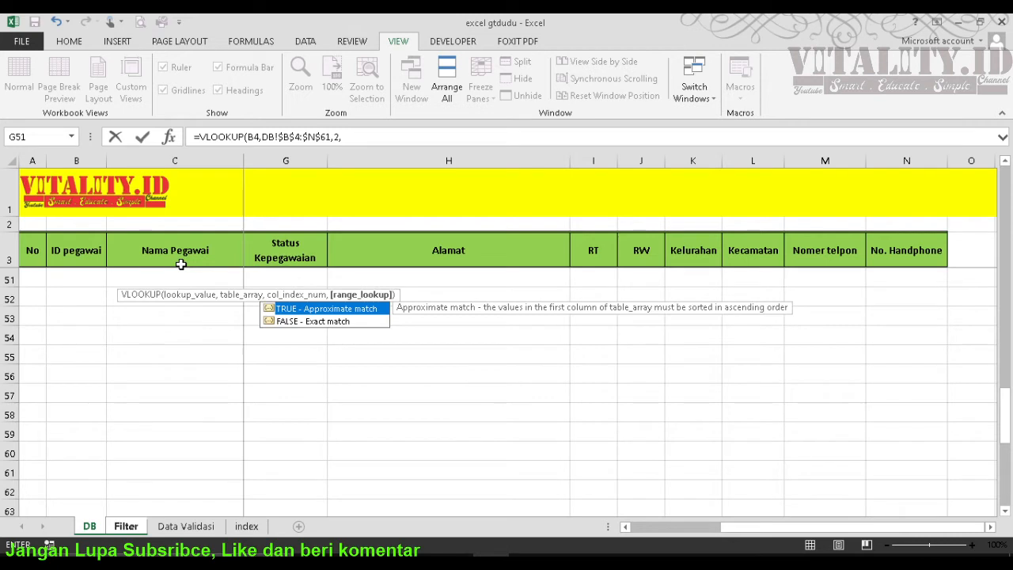
double_click(324, 322)
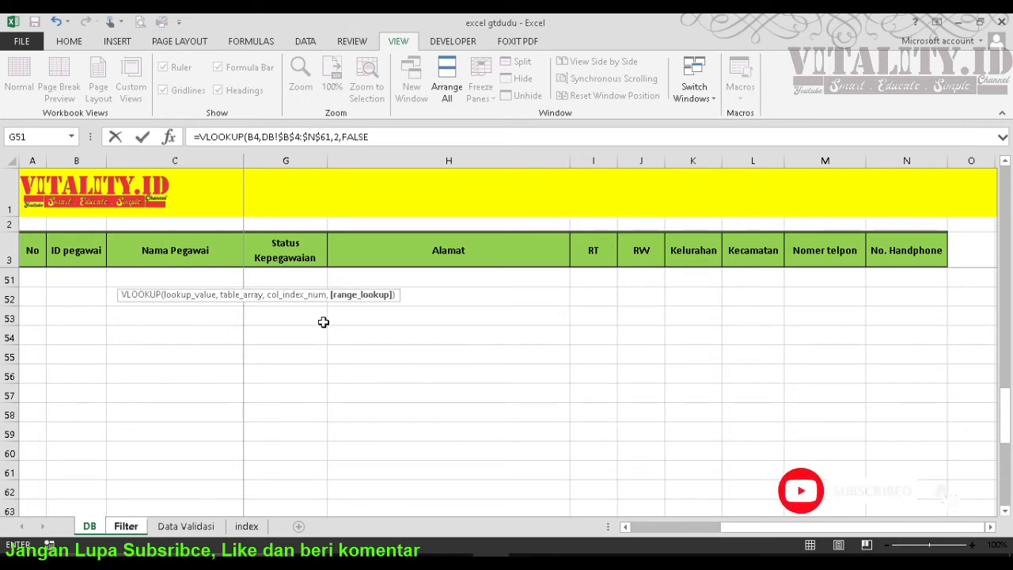
key(Return)
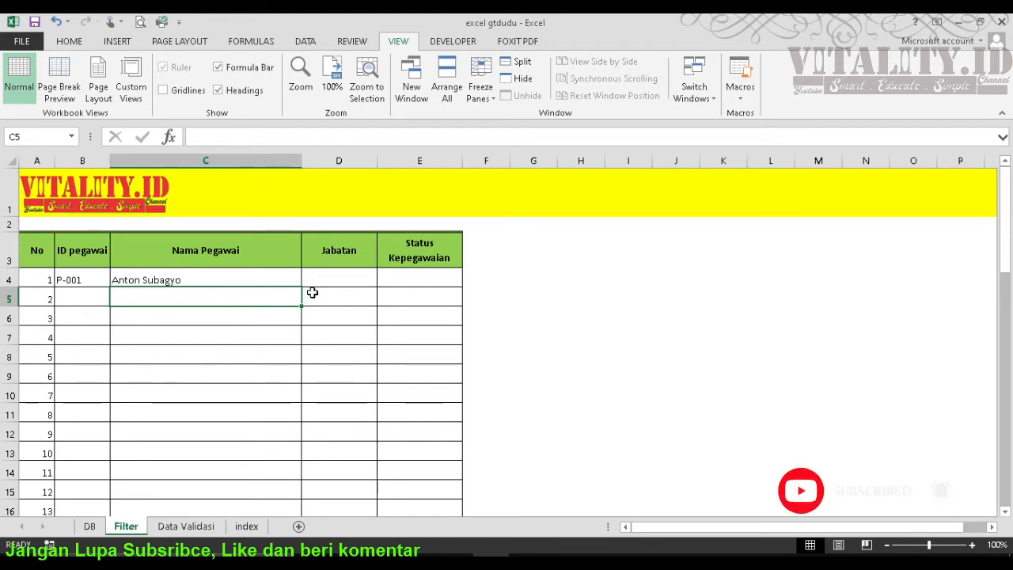
Insert a blank row above row 4, directly below the table header.
click(8, 280)
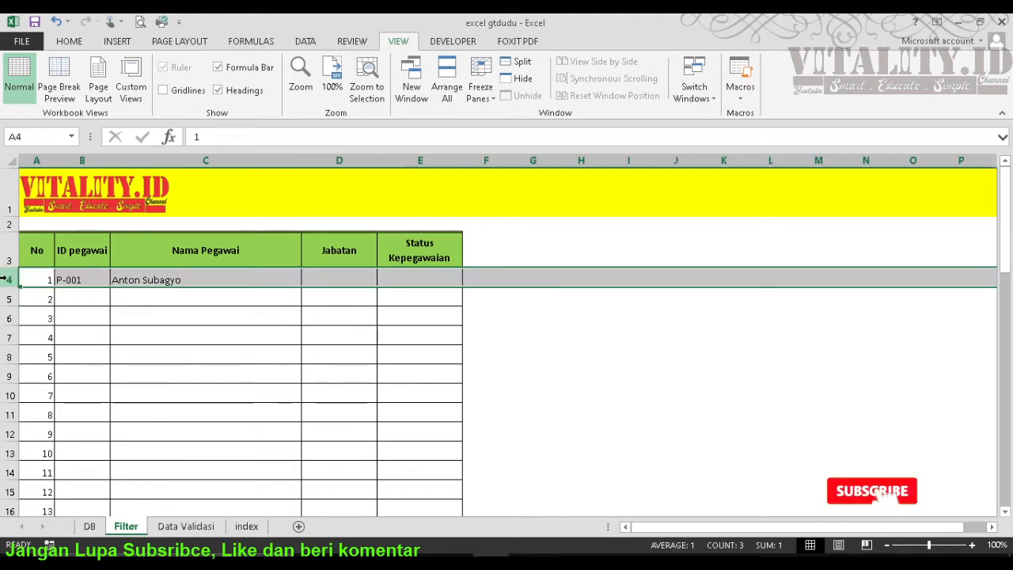
right_click(7, 280)
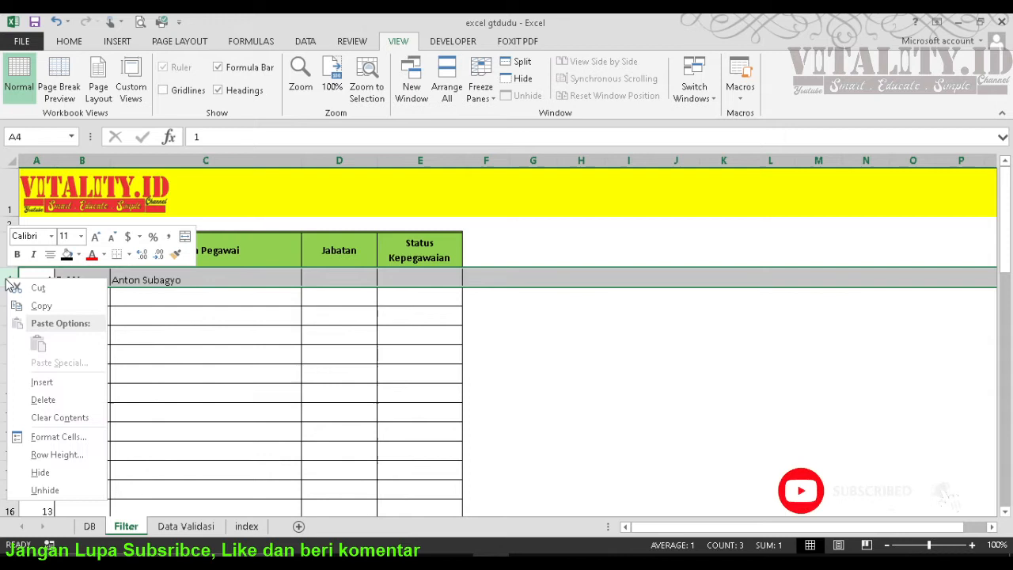
click(41, 382)
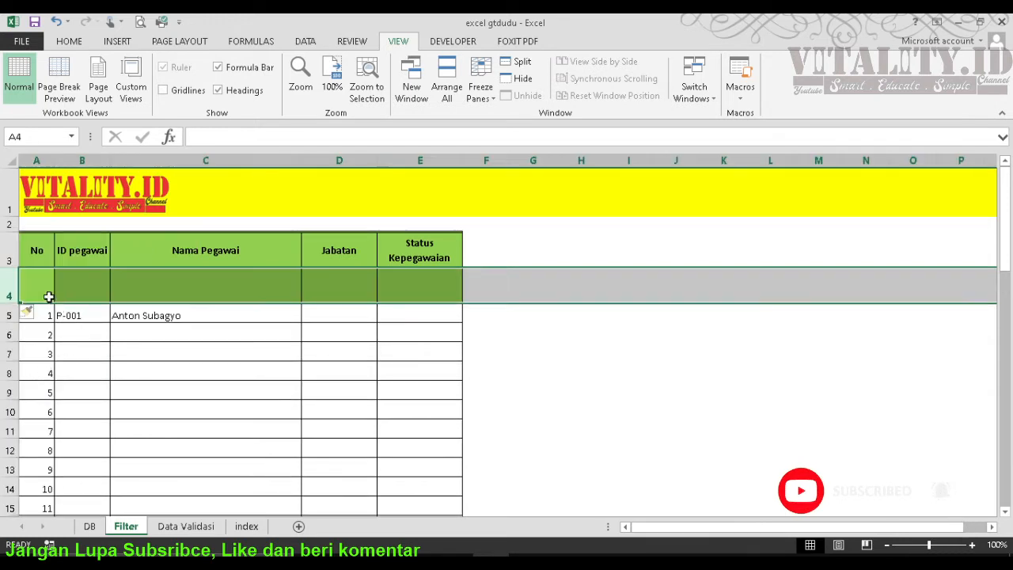
Fill A4:E4 with black and reduce the height of row 4.
drag(43, 292, 422, 277)
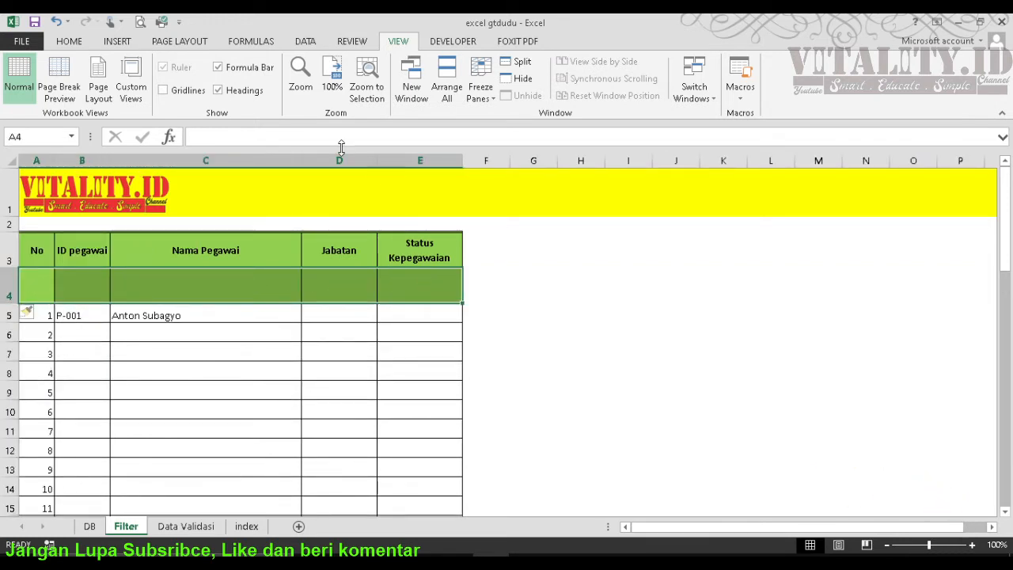
click(68, 41)
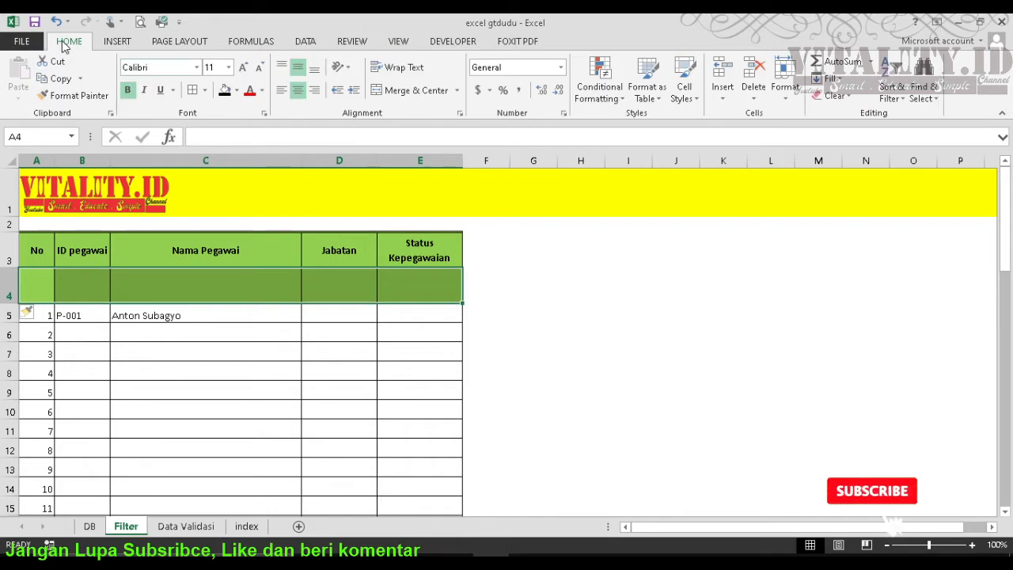
click(225, 90)
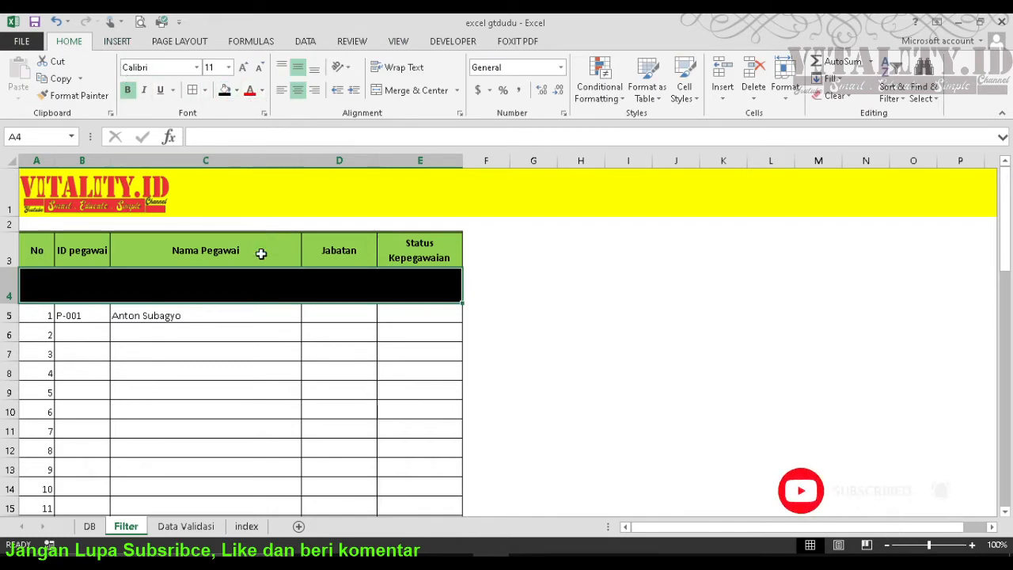
click(139, 300)
drag(4, 301, 431, 276)
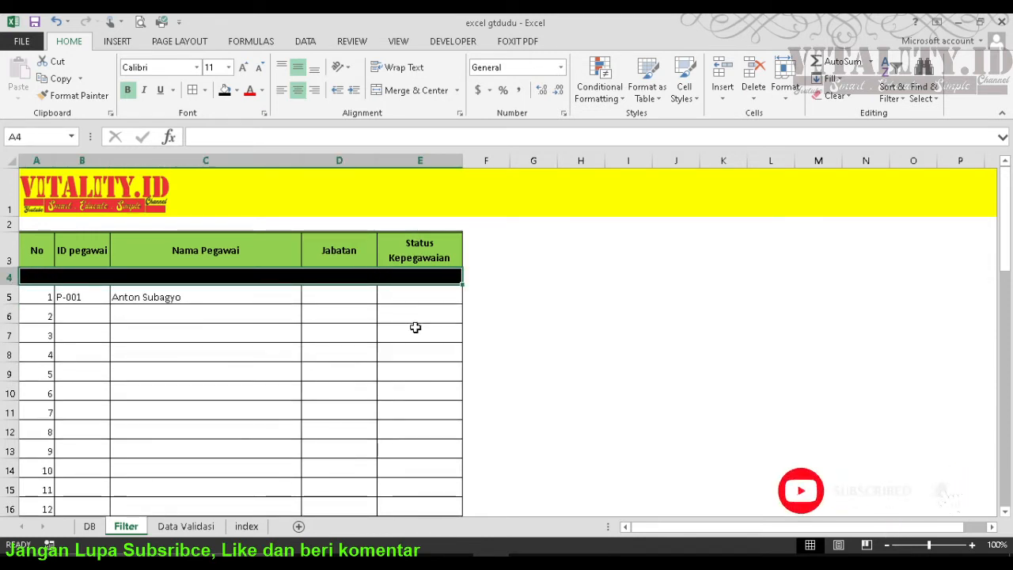
Replace the column index in the C5 VLOOKUP formula with the absolute reference $C$4.
click(173, 300)
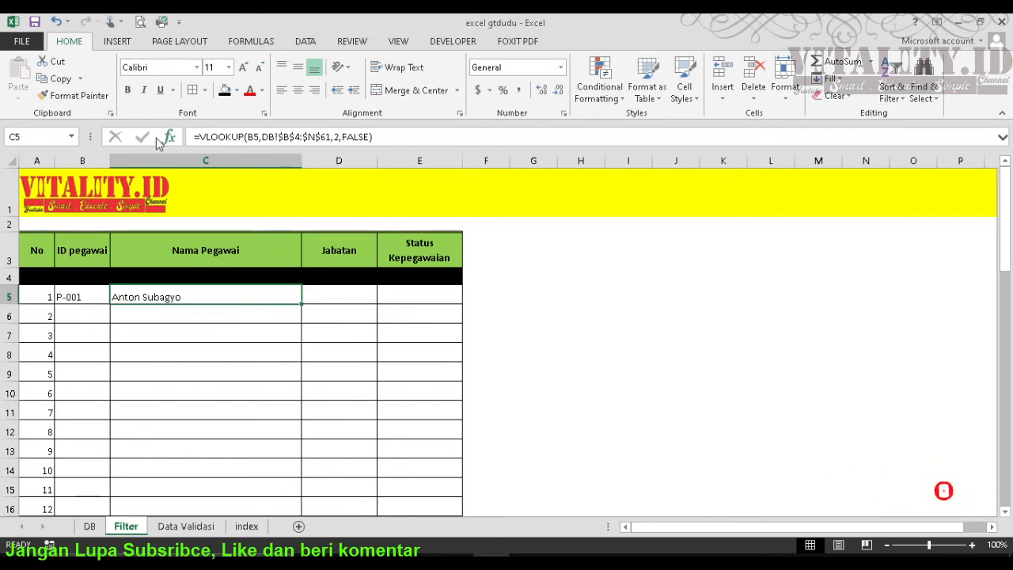
click(337, 138)
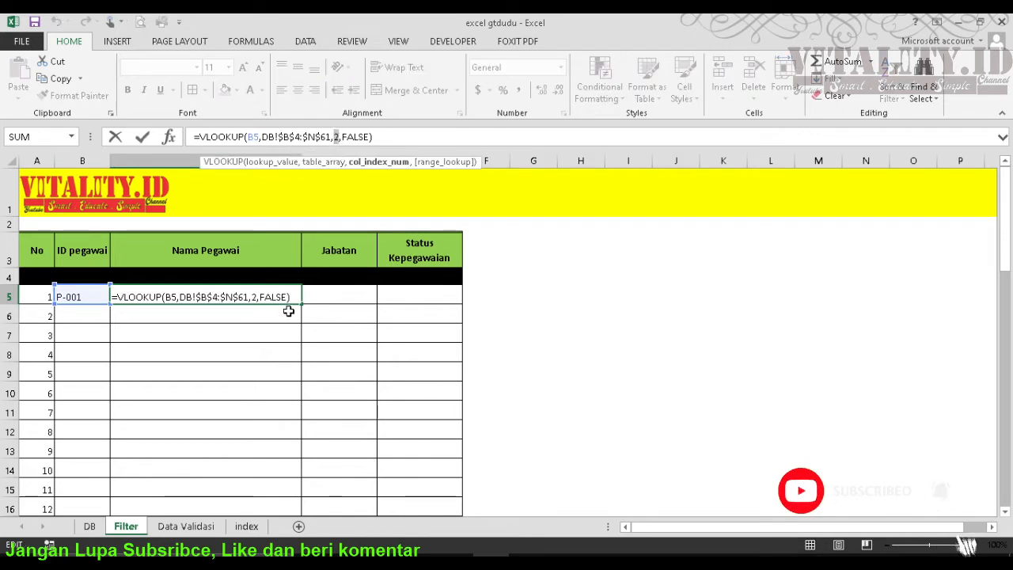
click(210, 273)
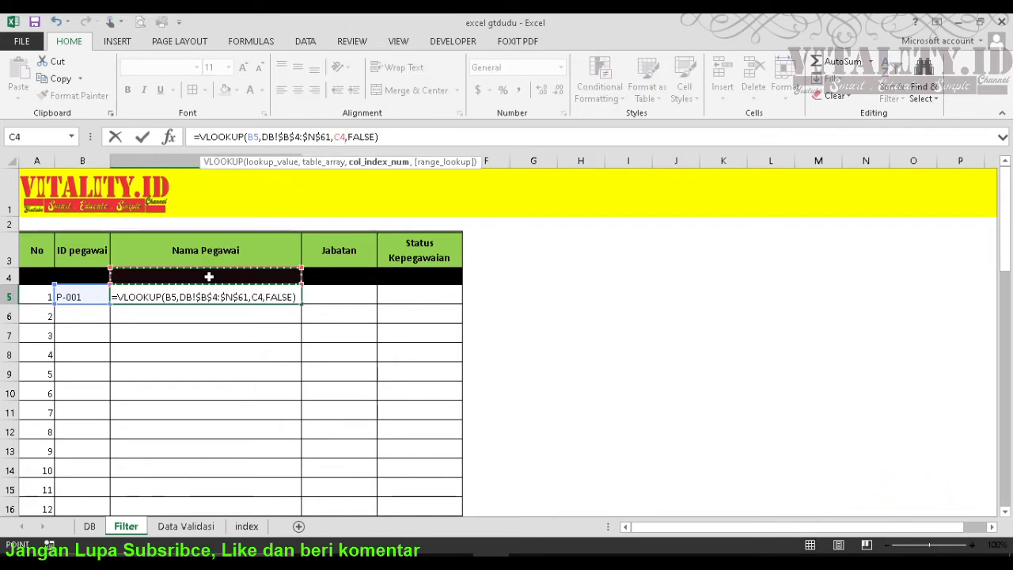
key(F4)
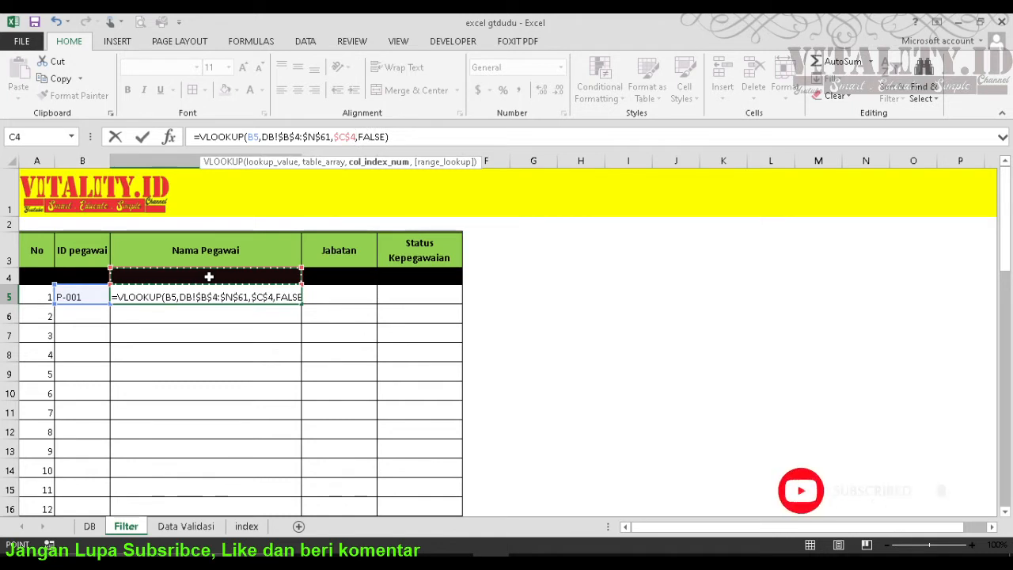
key(Return)
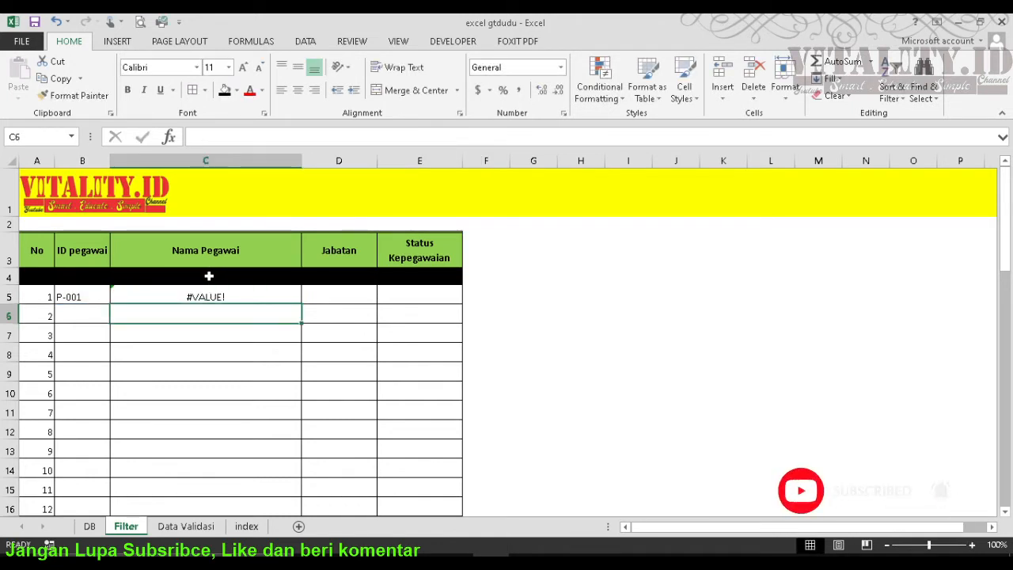
Enter 2 in C4 as the column index for the Nama Pegawai lookup.
click(209, 275)
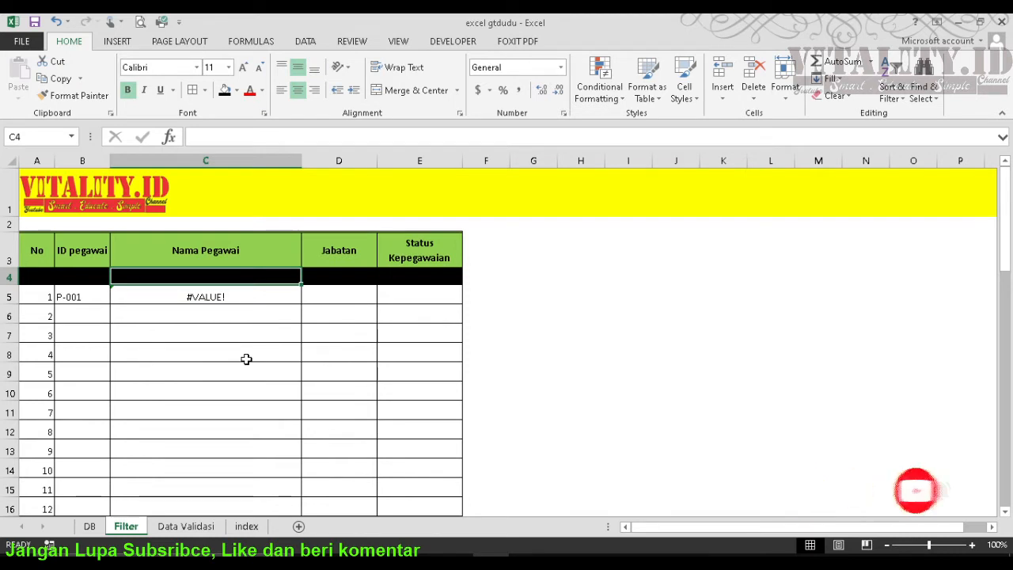
text(2)
key(Return)
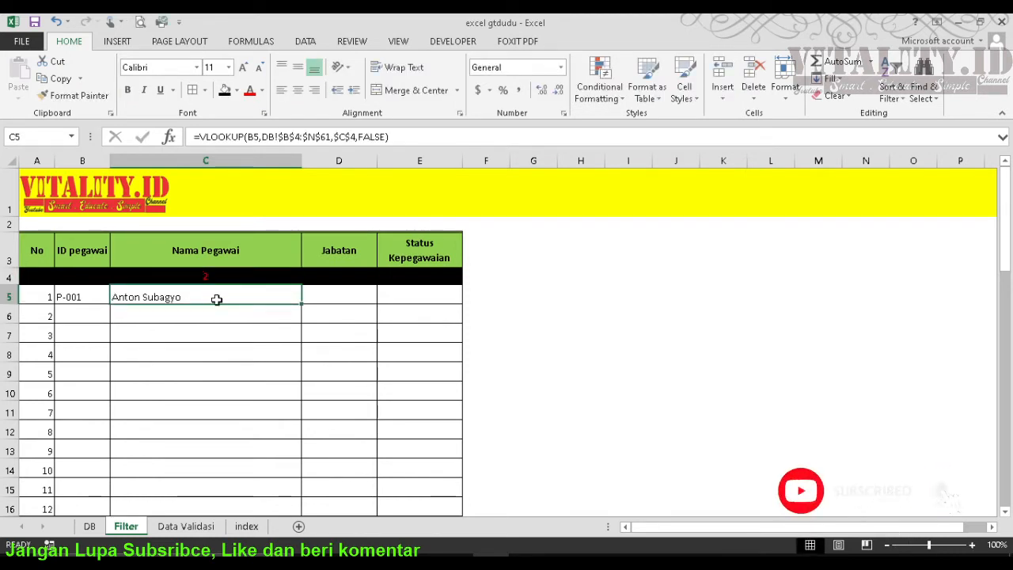
click(230, 279)
Start an IF around the C5 VLOOKUP that tests whether its result equals "" and returns "" when true.
click(278, 294)
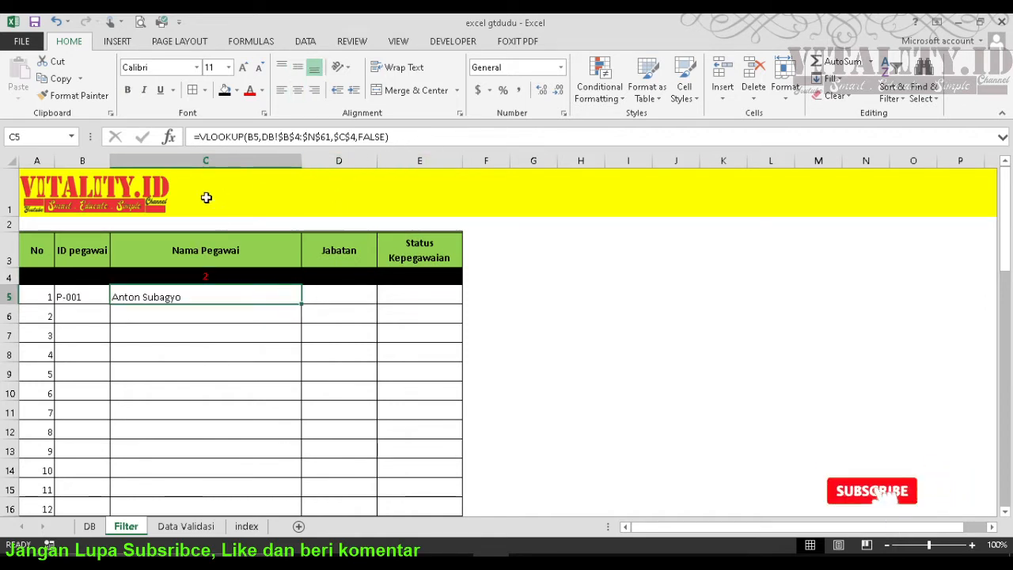
click(207, 140)
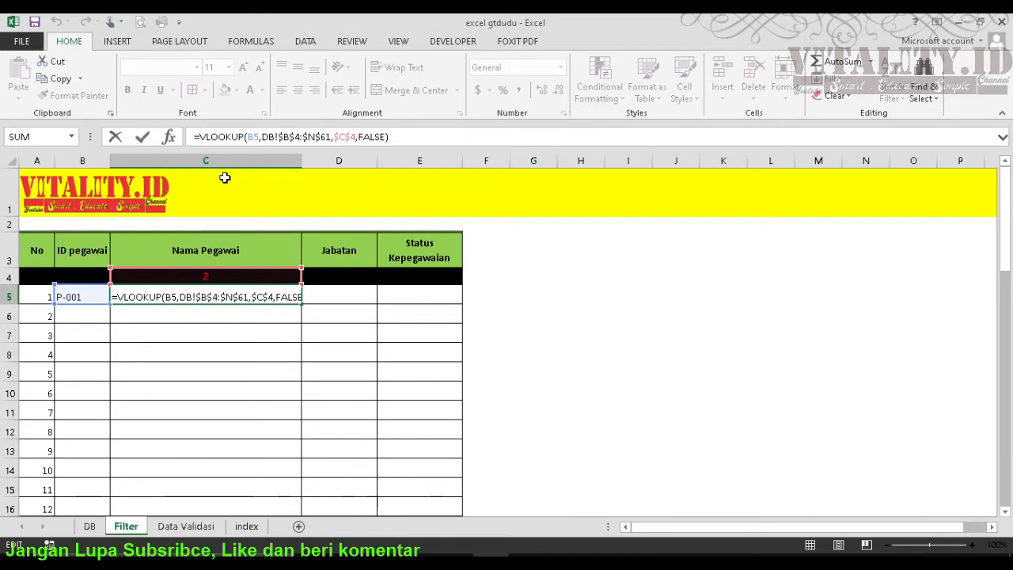
text(if)
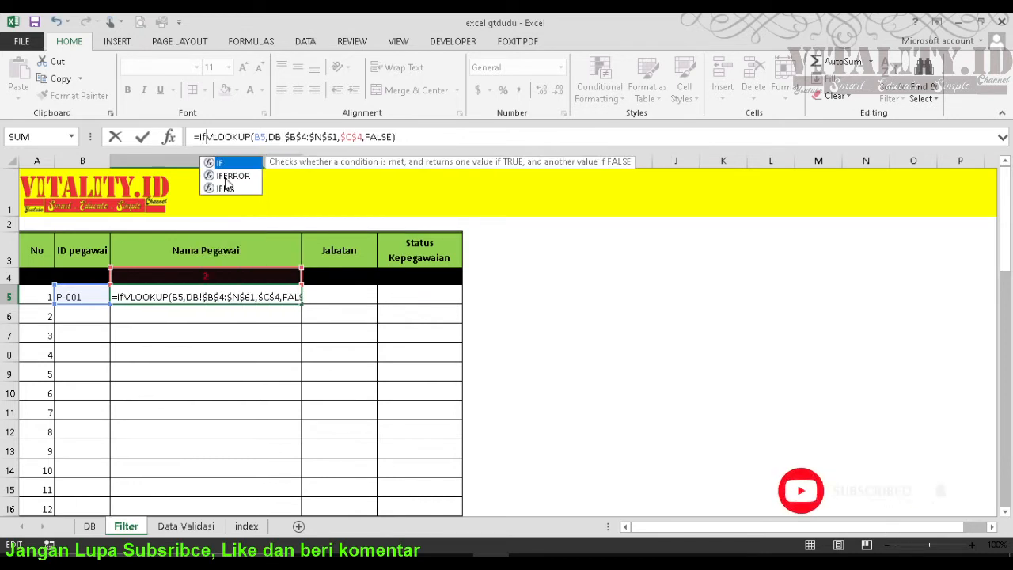
text(()
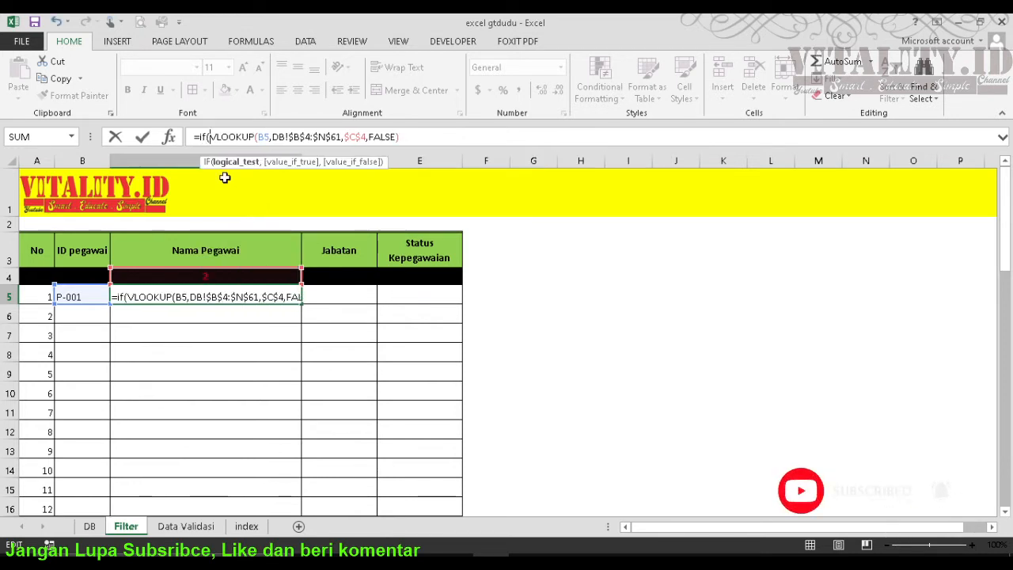
text(()
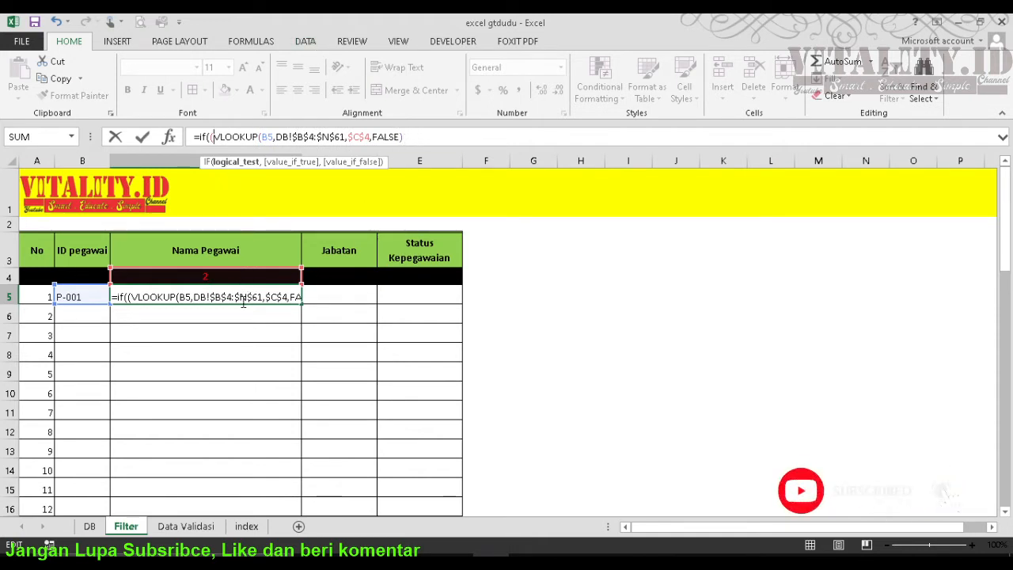
shift+click(414, 136)
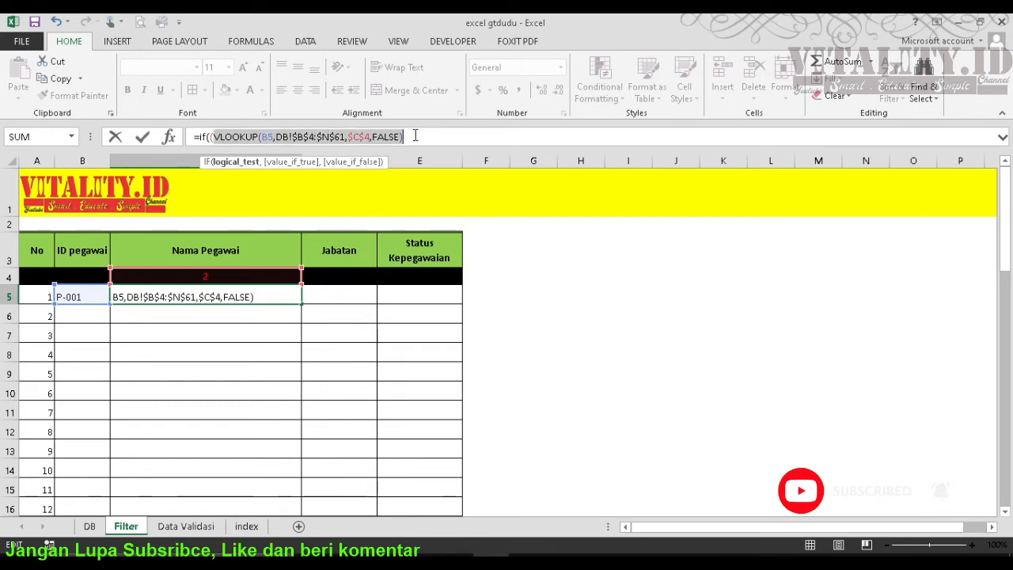
click(415, 136)
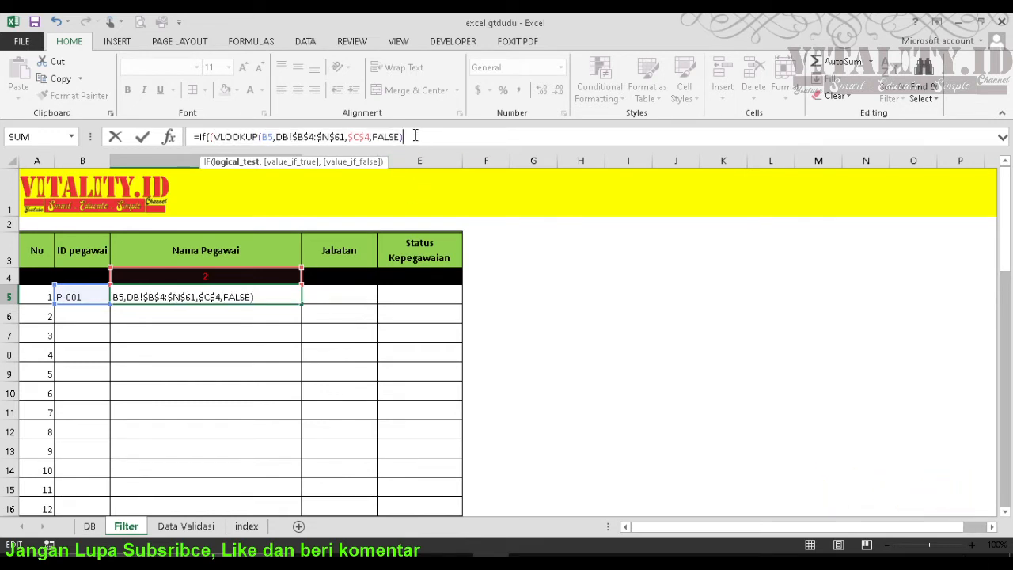
text()=)
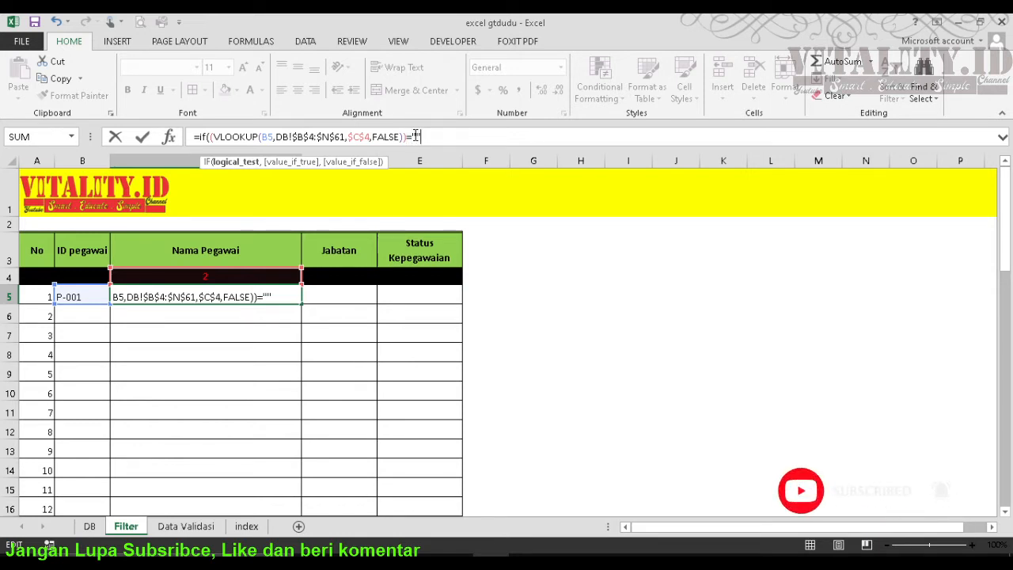
text("","")
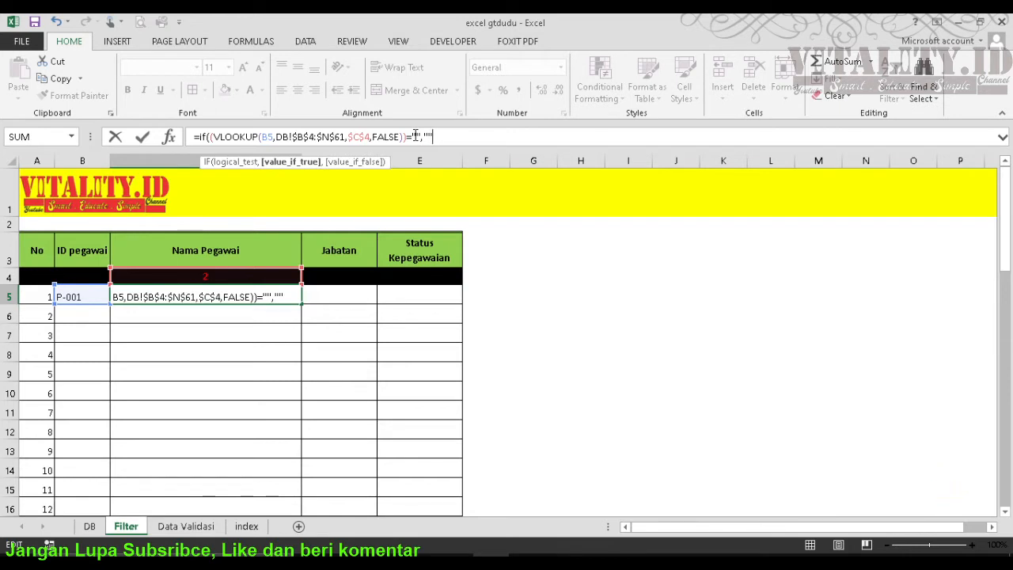
text(,)
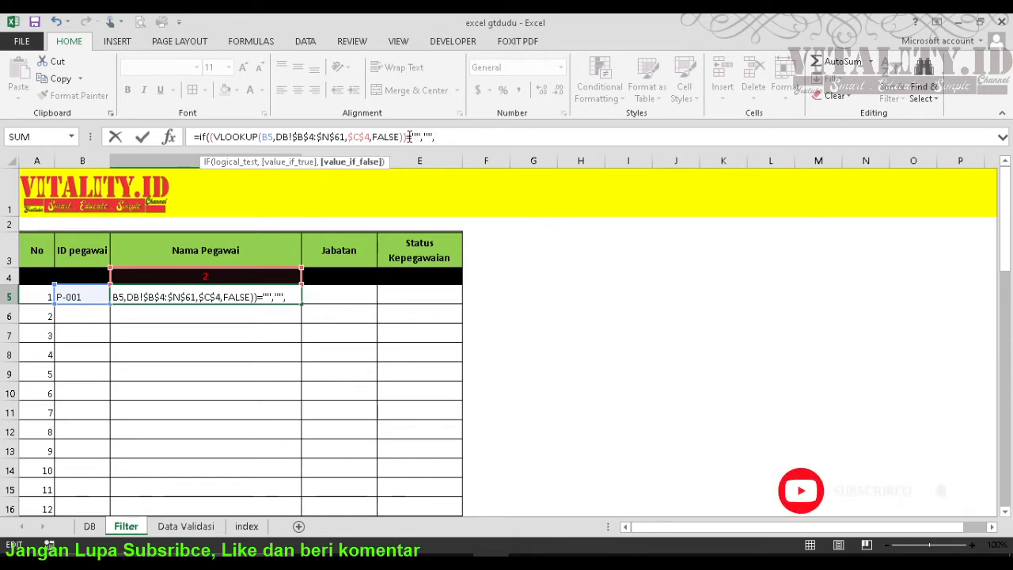
Copy the VLOOKUP expression into the IF's value-if-false argument and complete the C5 formula.
click(407, 136)
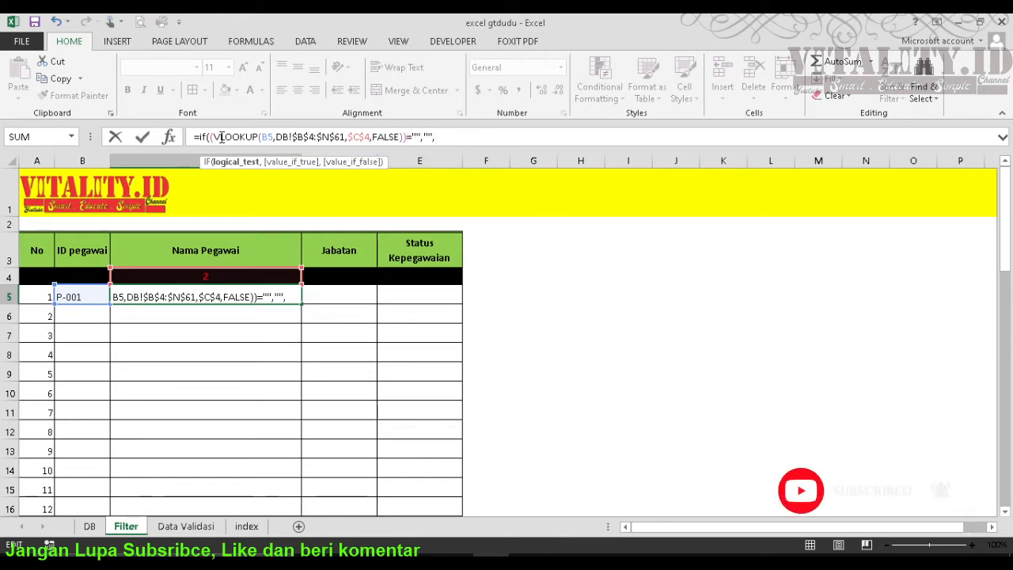
drag(212, 136, 408, 137)
key(ctrl+c)
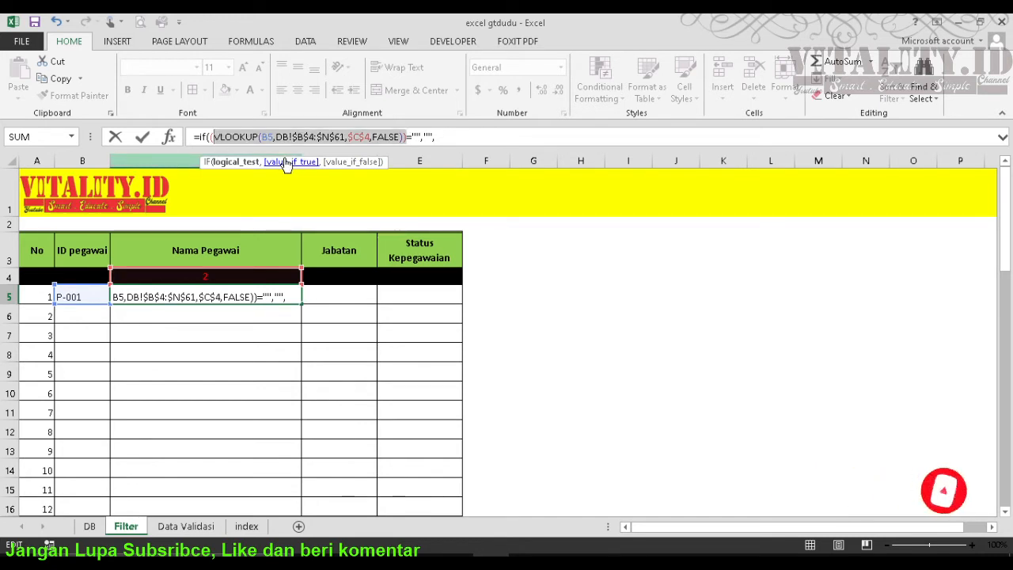
click(463, 136)
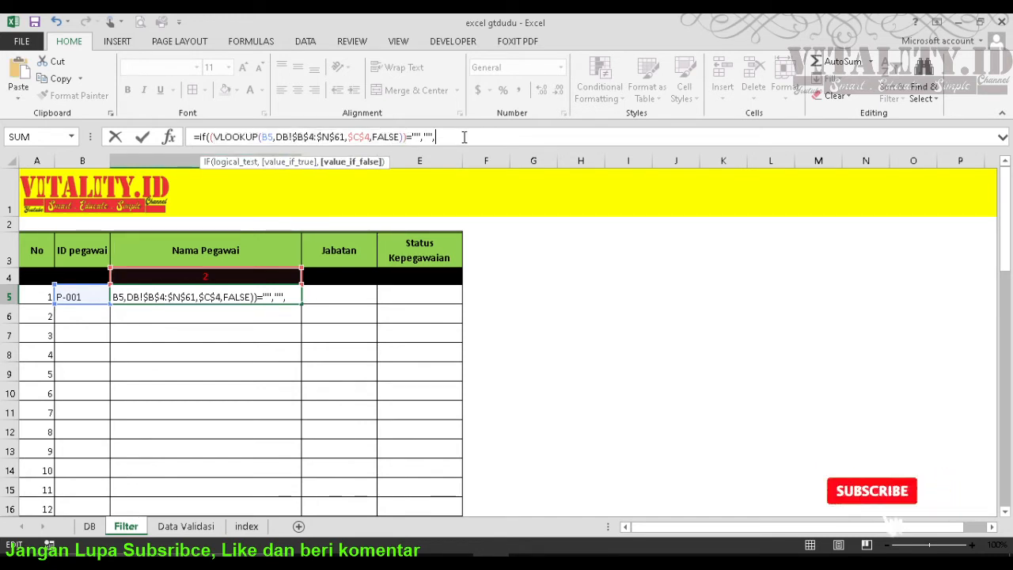
key(ctrl+v)
text())
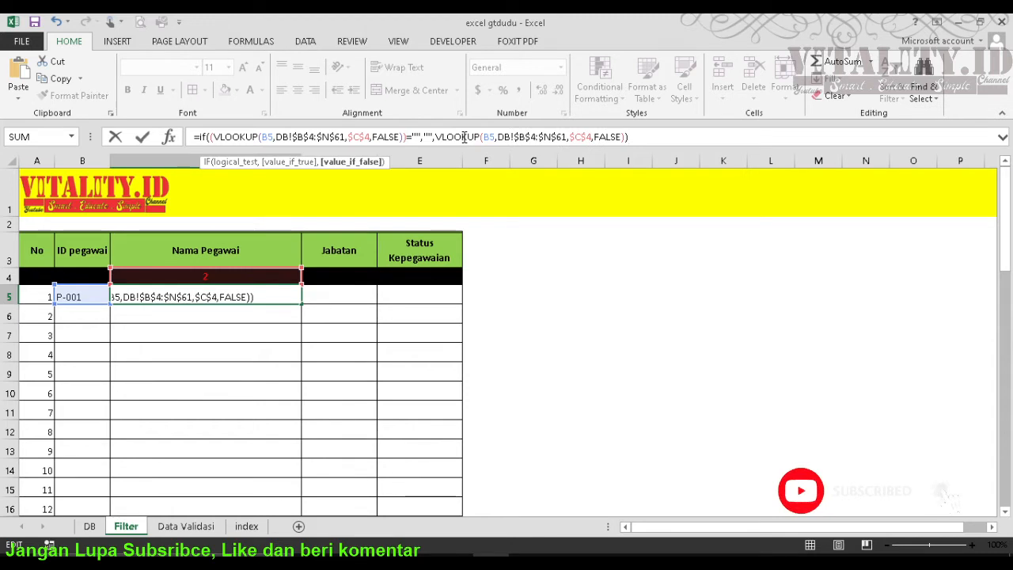
key(Return)
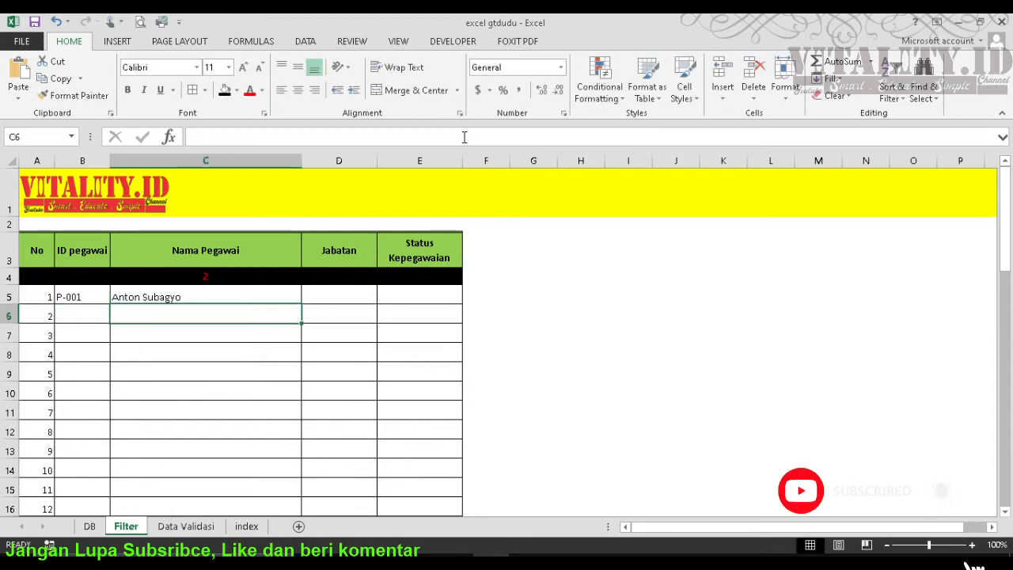
Wrap the IF formula in C5 in IFERROR with "" as the value if error.
click(256, 294)
click(220, 138)
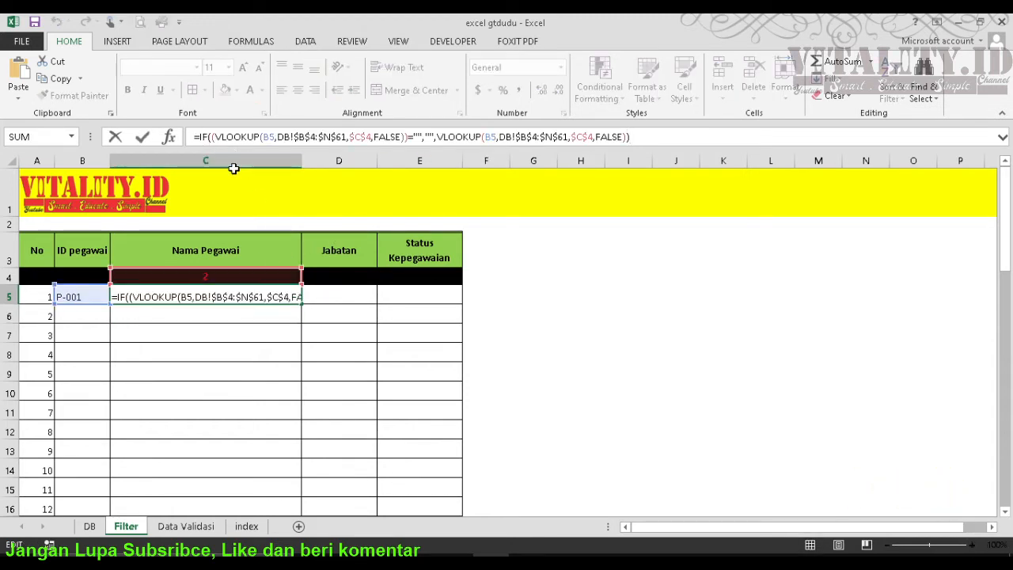
text(if)
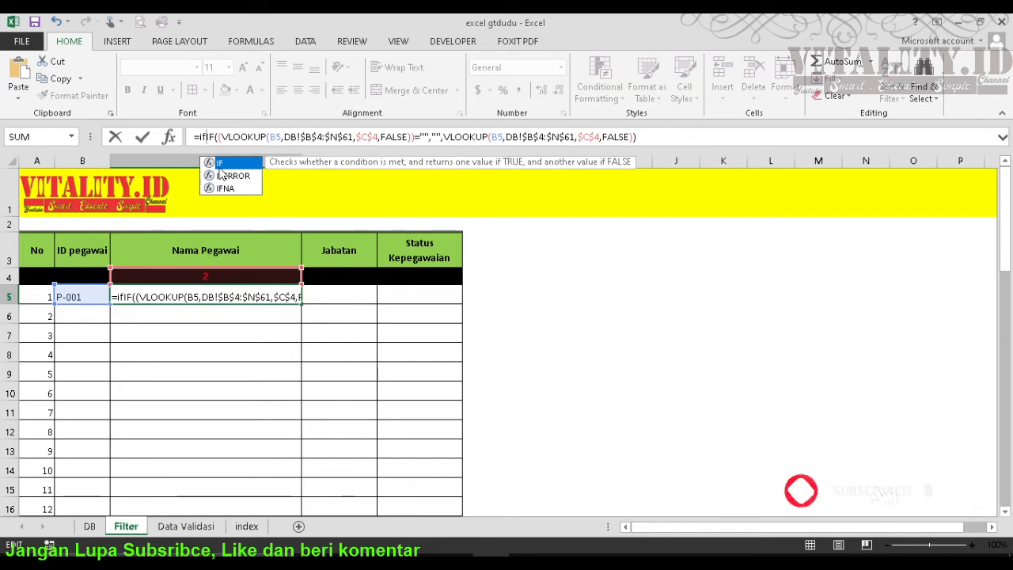
double_click(230, 176)
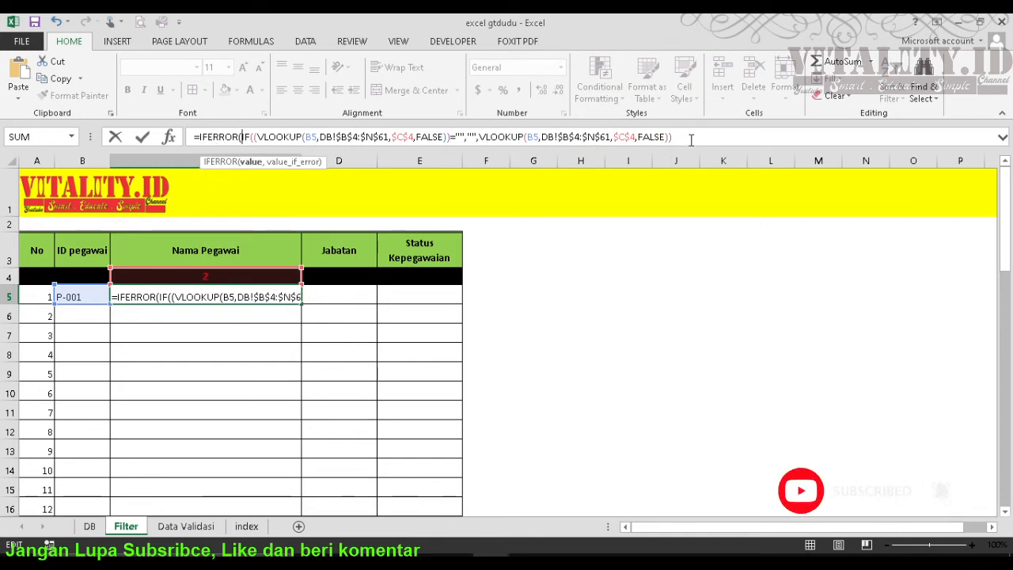
text(,)
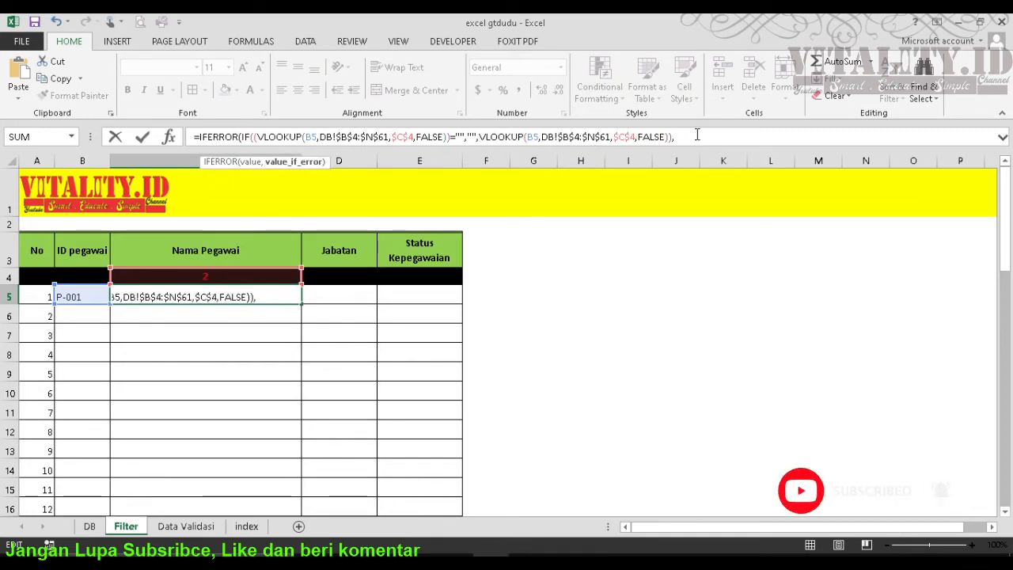
text("")
key(Return)
key(Return)
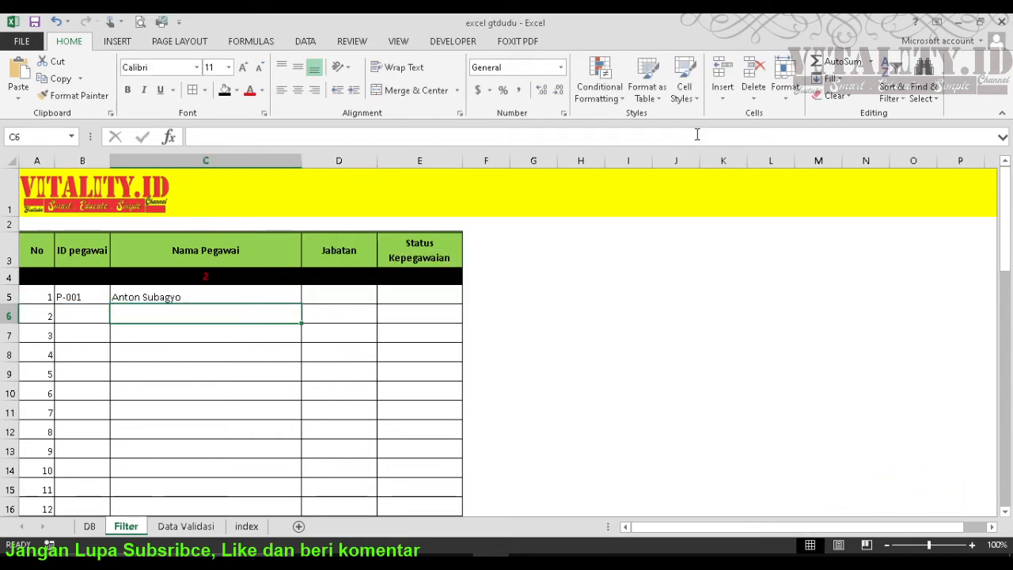
Copy the full text of the C5 formula into D5 under Jabatan, keeping its references unchanged.
click(241, 300)
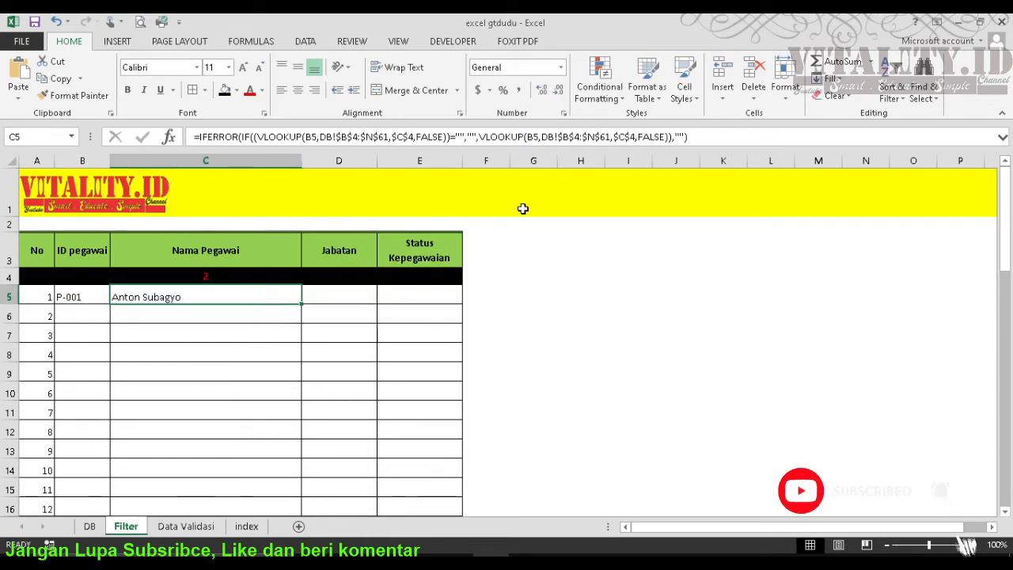
click(699, 134)
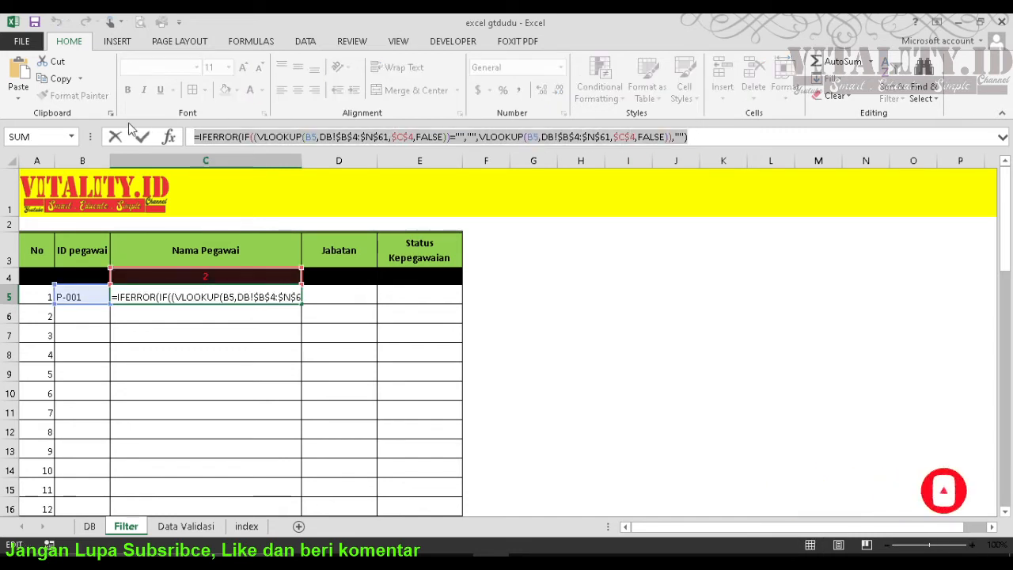
key(Escape)
key(Right)
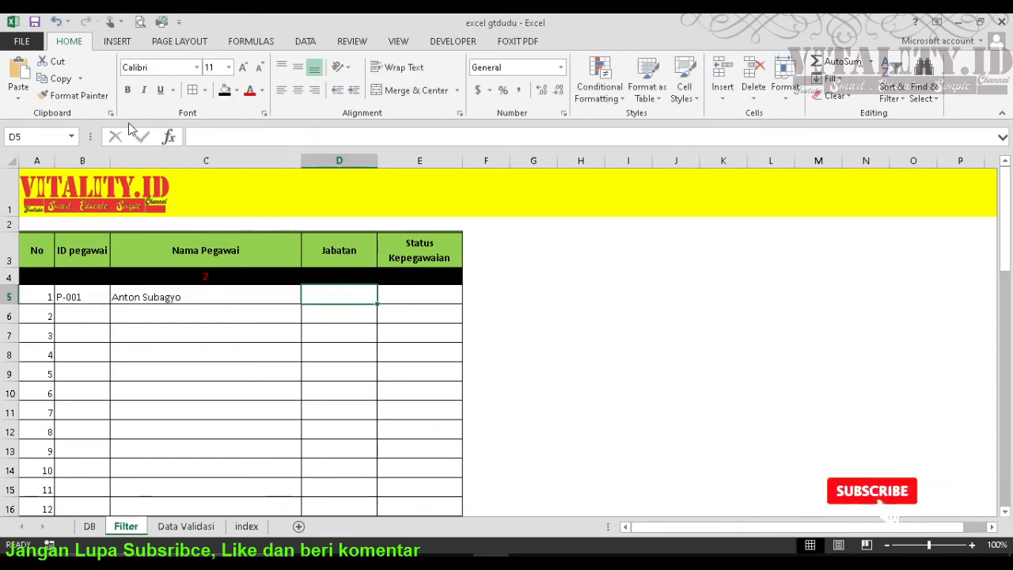
key(ctrl+v)
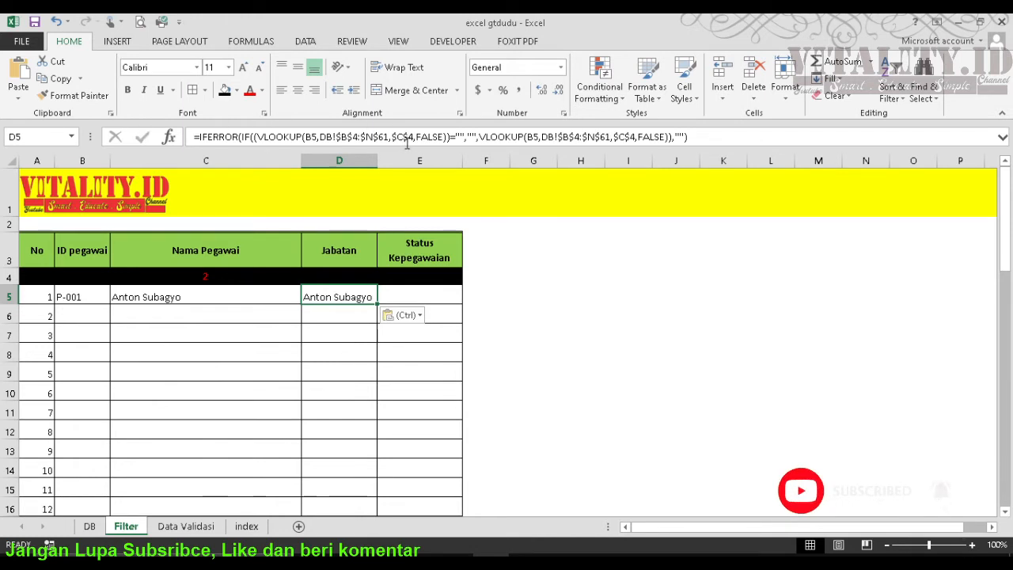
Change the column index in both VLOOKUPs of the D5 formula to cell D4, locking the first as $D$4.
double_click(405, 137)
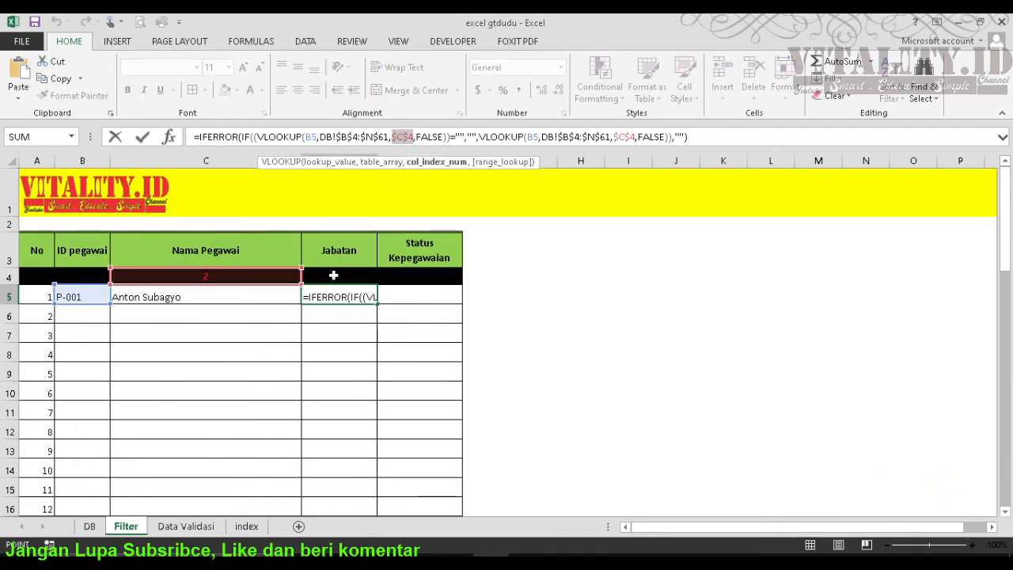
click(333, 275)
key(F4)
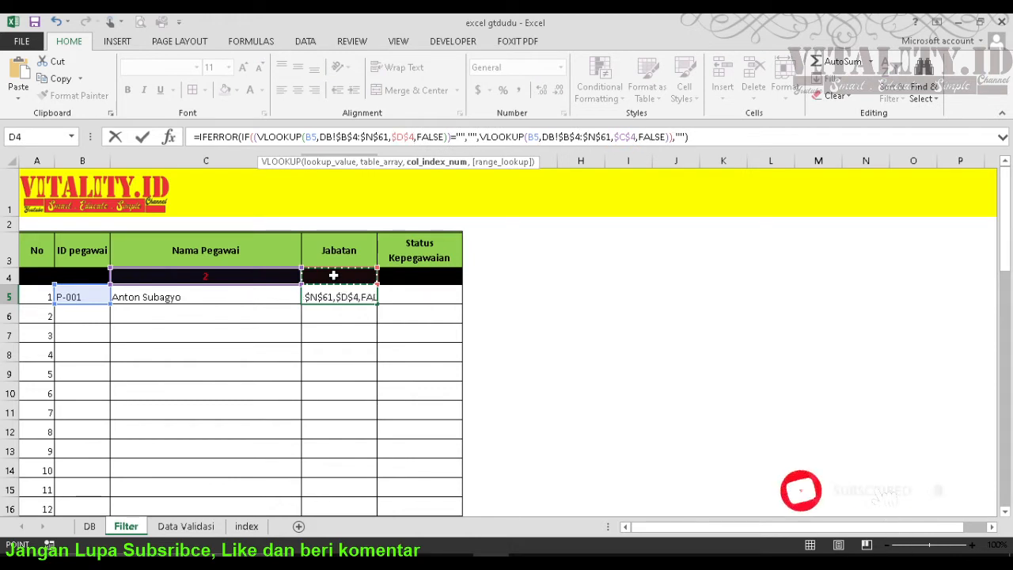
double_click(624, 138)
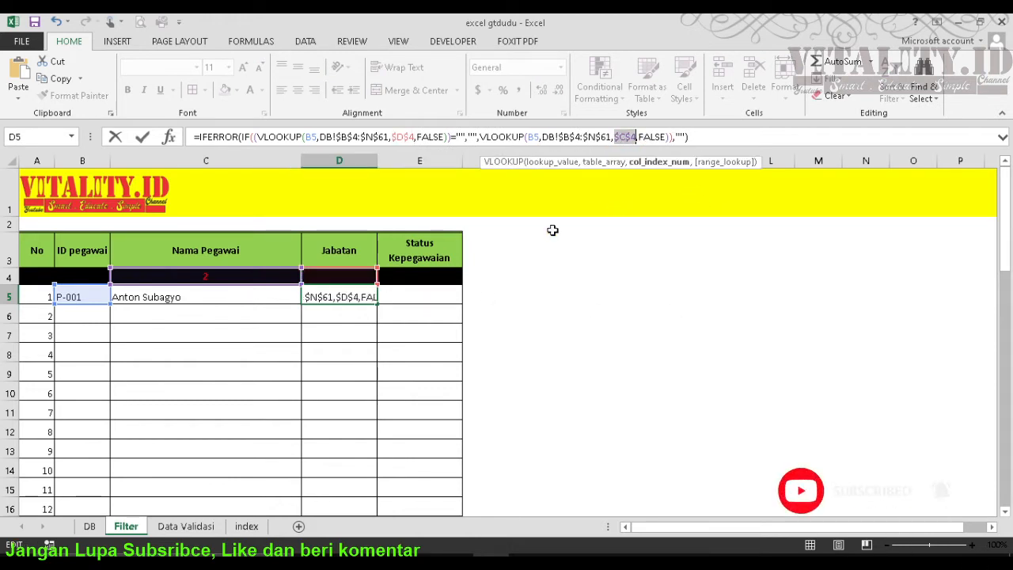
click(352, 273)
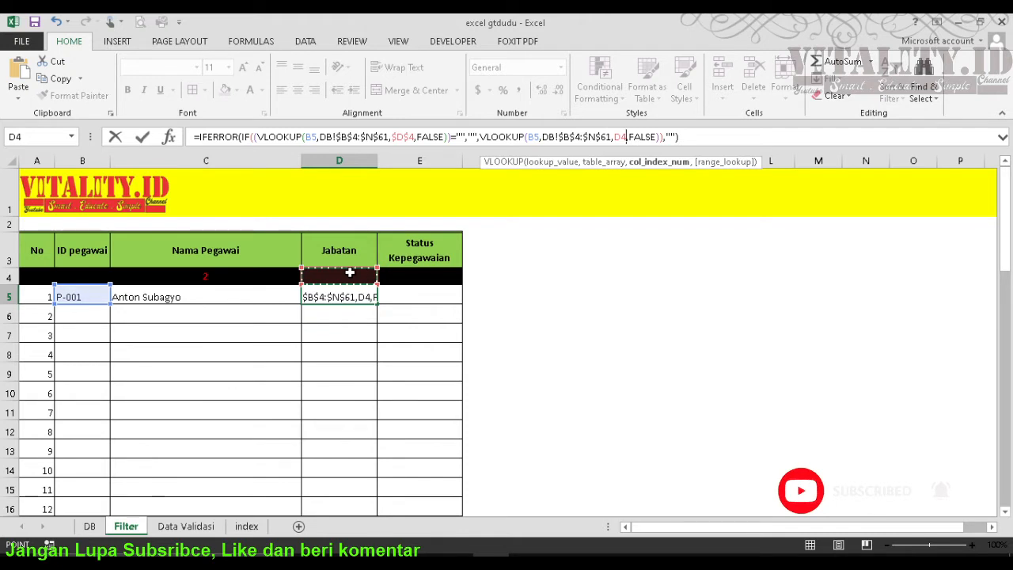
key(Return)
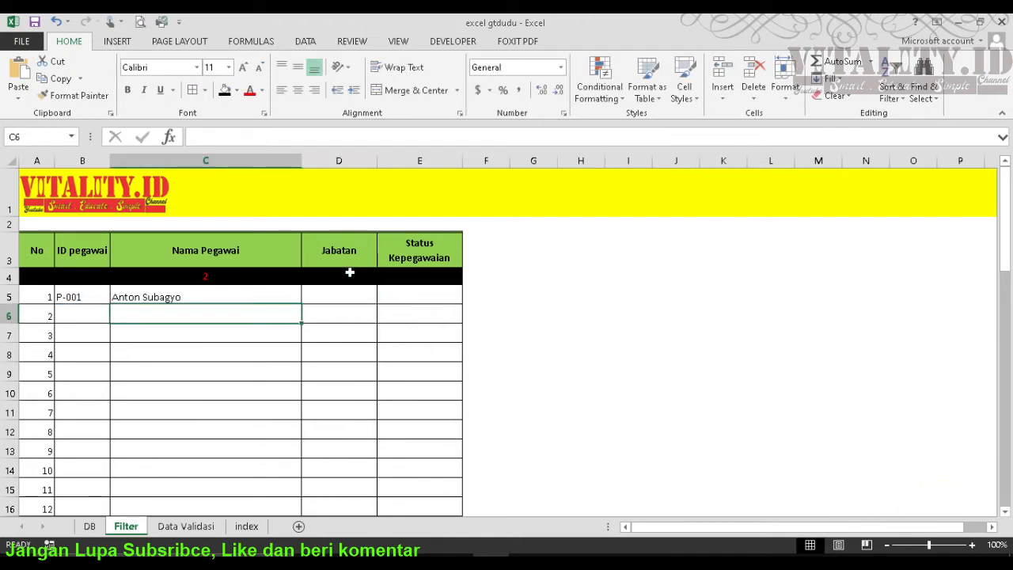
On the DB sheet, enter column numbers 1 in B2 and 2 in C2 above the headers.
click(350, 272)
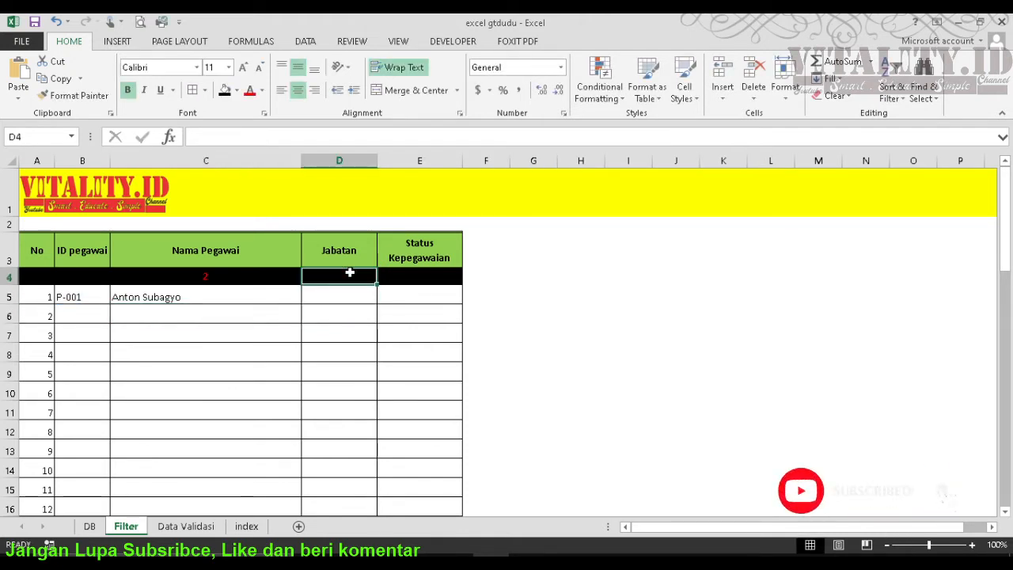
click(95, 527)
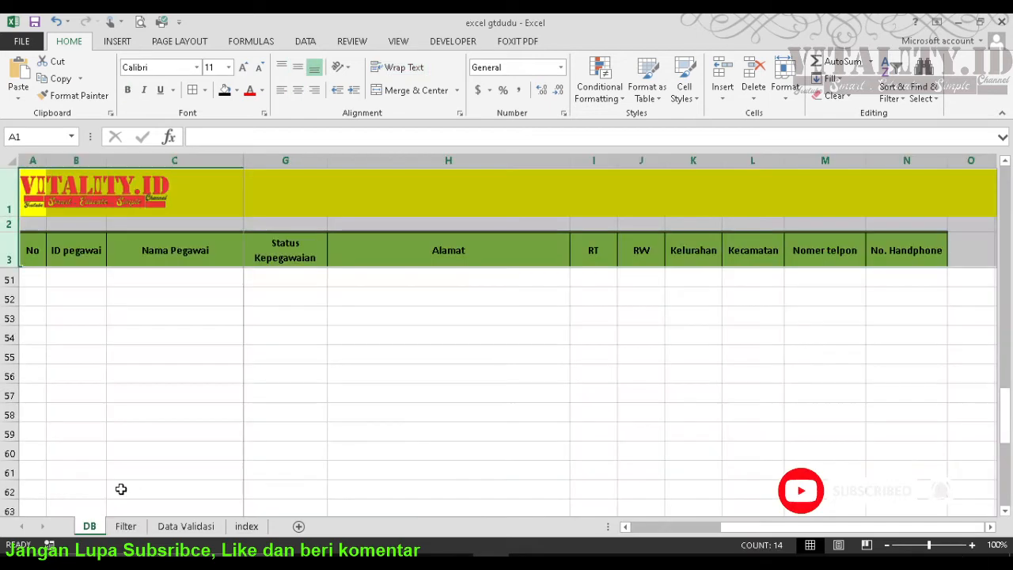
click(86, 225)
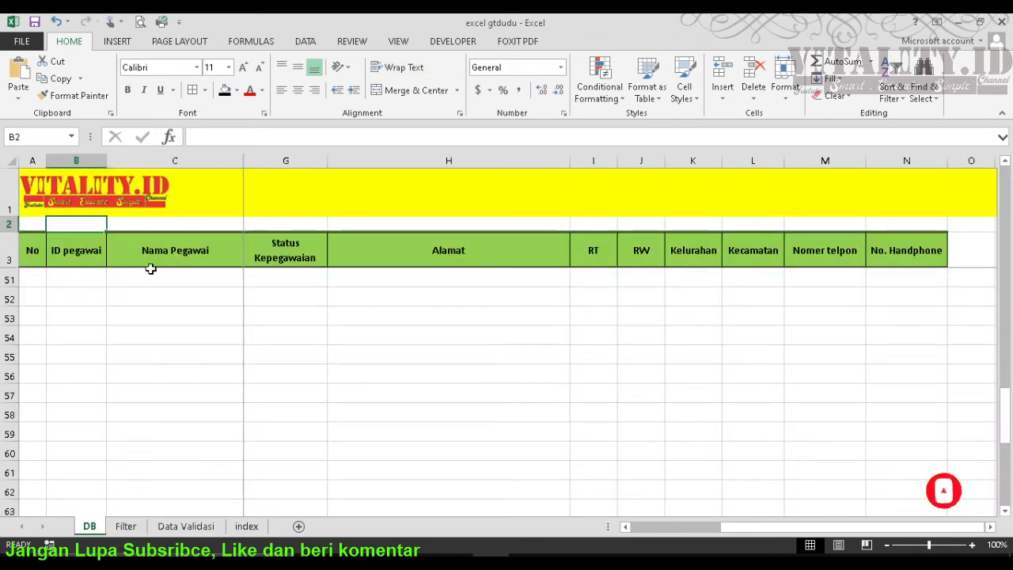
text(1)
key(Tab)
text(22)
key(Return)
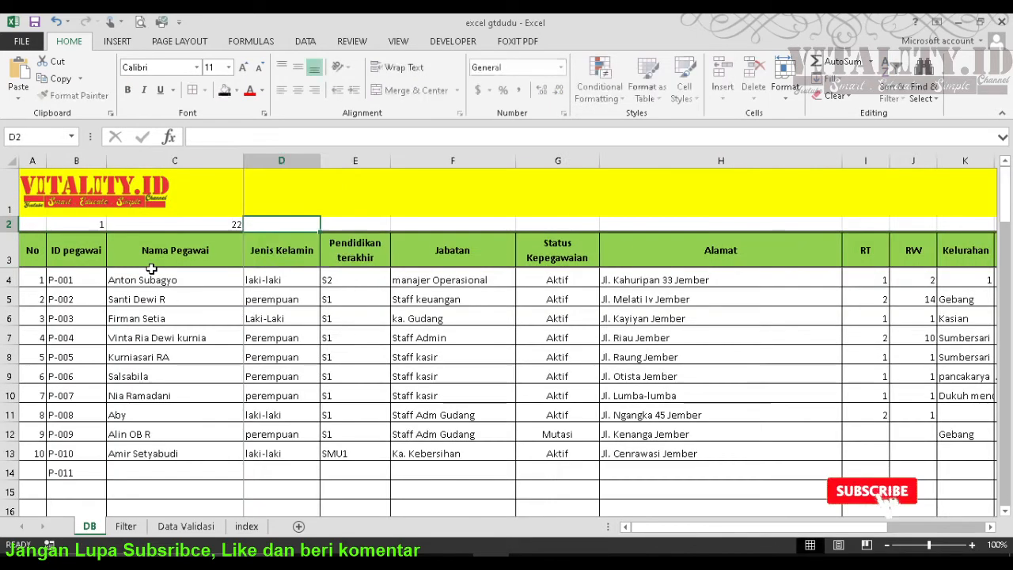
text(2)
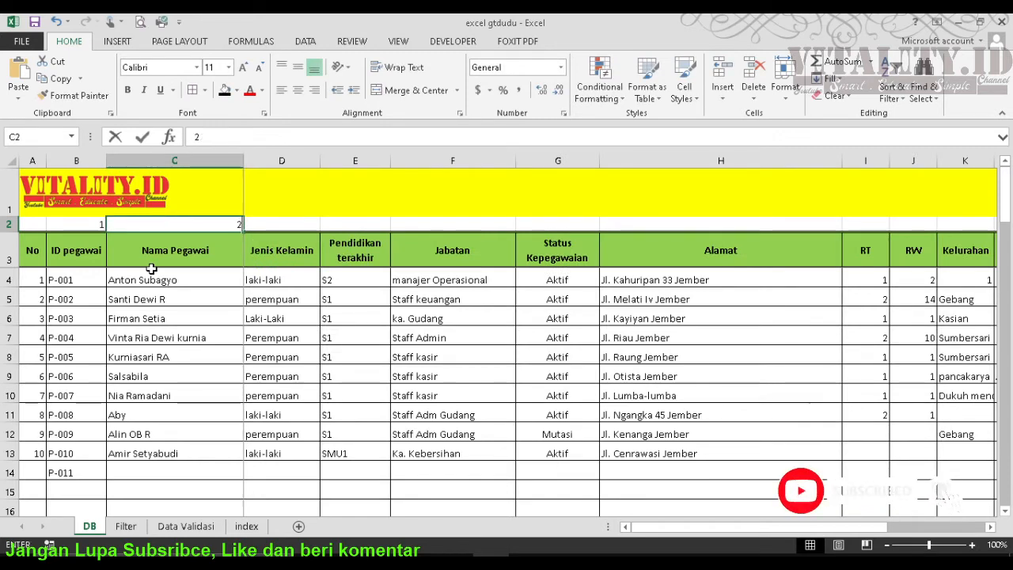
key(Tab)
Extend the number series from B2:C2 across row 2 through the Alamat column, ending at 7 in H2.
drag(64, 229, 182, 226)
drag(247, 235, 768, 274)
click(760, 299)
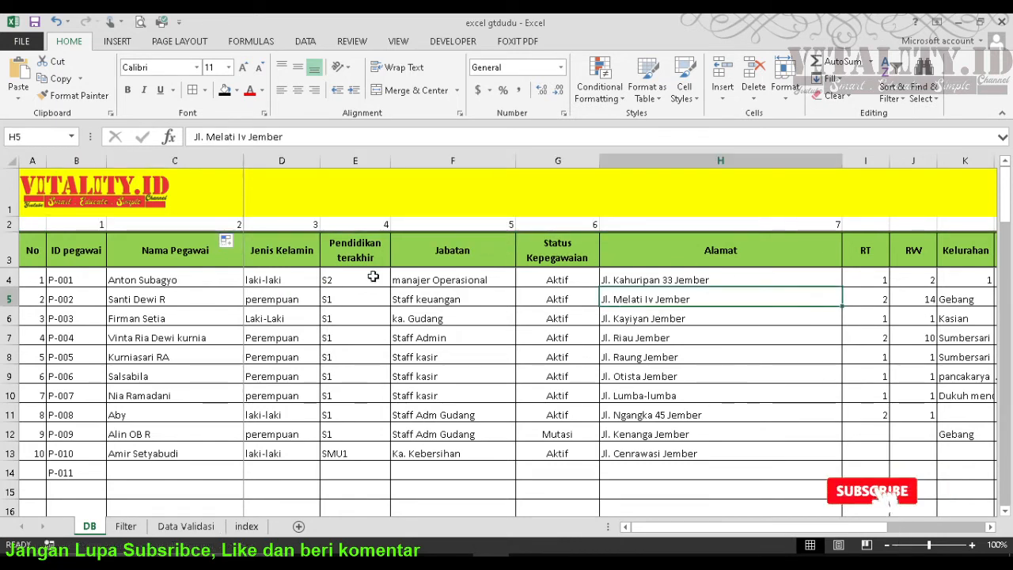
On the Filter sheet, enter column index 5 in D4 and widen the Jabatan column to fit its text.
click(433, 297)
click(486, 226)
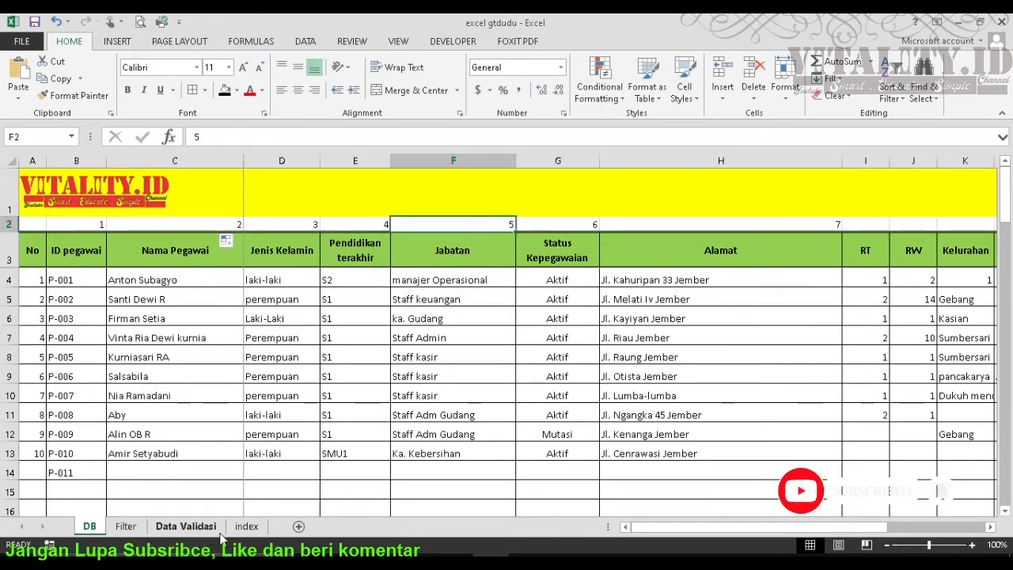
click(128, 528)
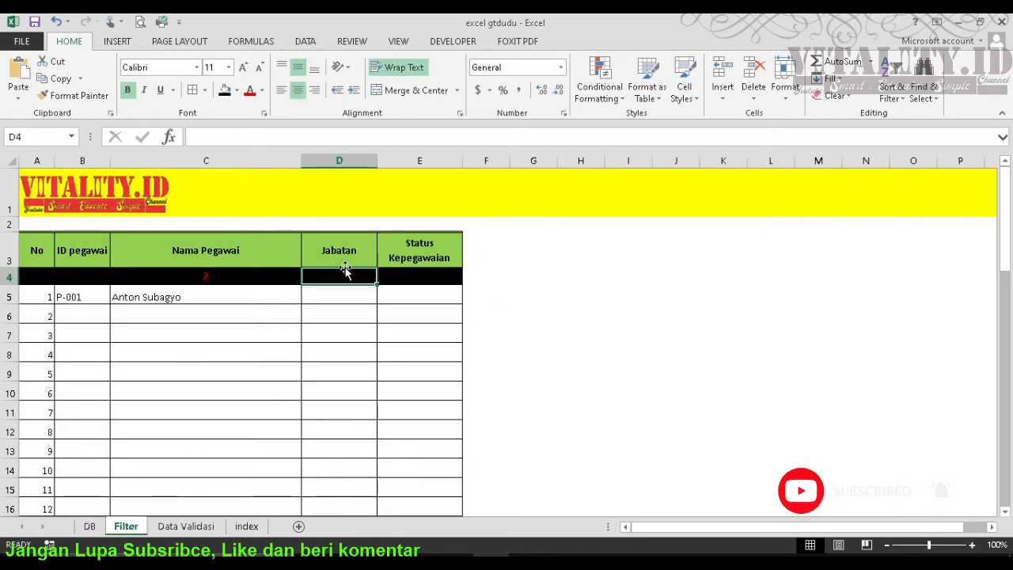
text(5)
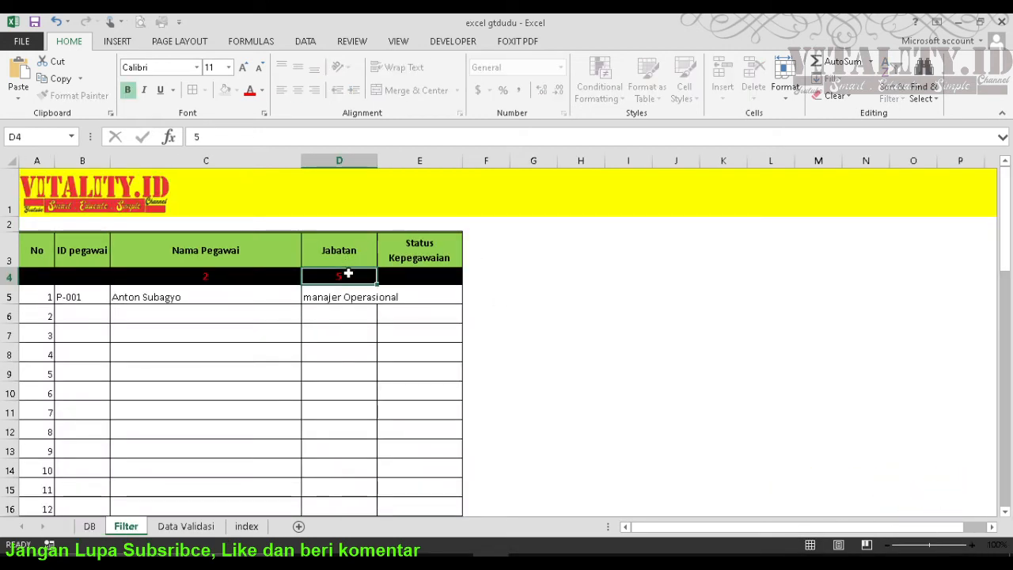
key(Tab)
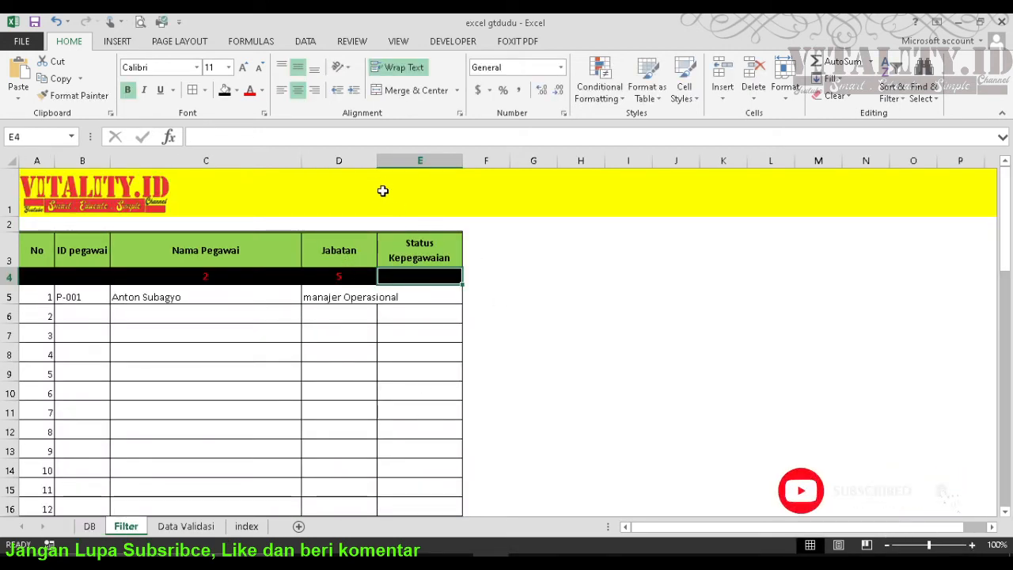
drag(378, 160, 405, 161)
click(382, 368)
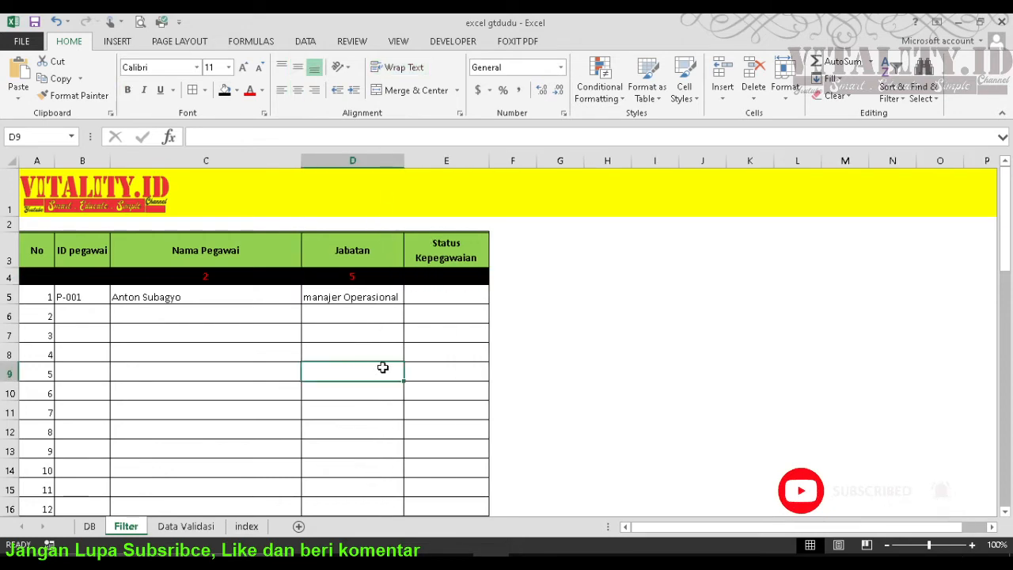
On the DB sheet, insert a new column before the Jabatan column.
click(90, 526)
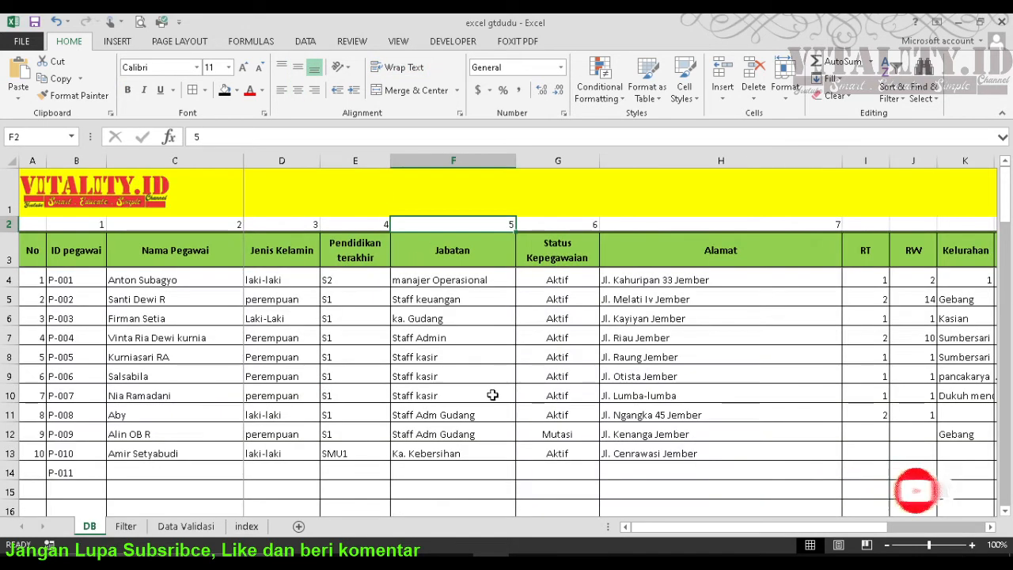
click(480, 320)
right_click(412, 156)
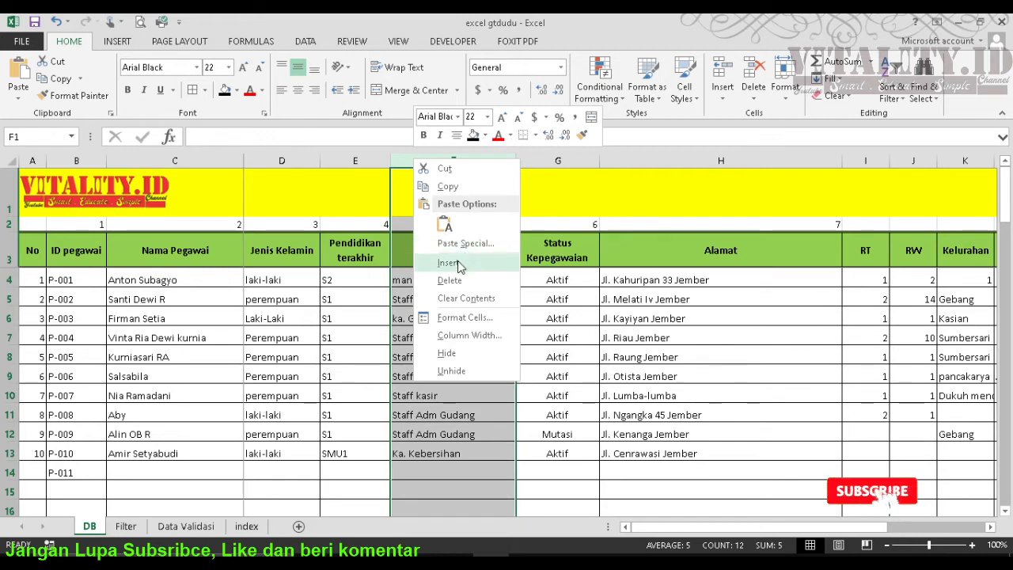
click(448, 261)
Enter the header "falultas" in F3 of the new empty column on the DB sheet.
click(419, 259)
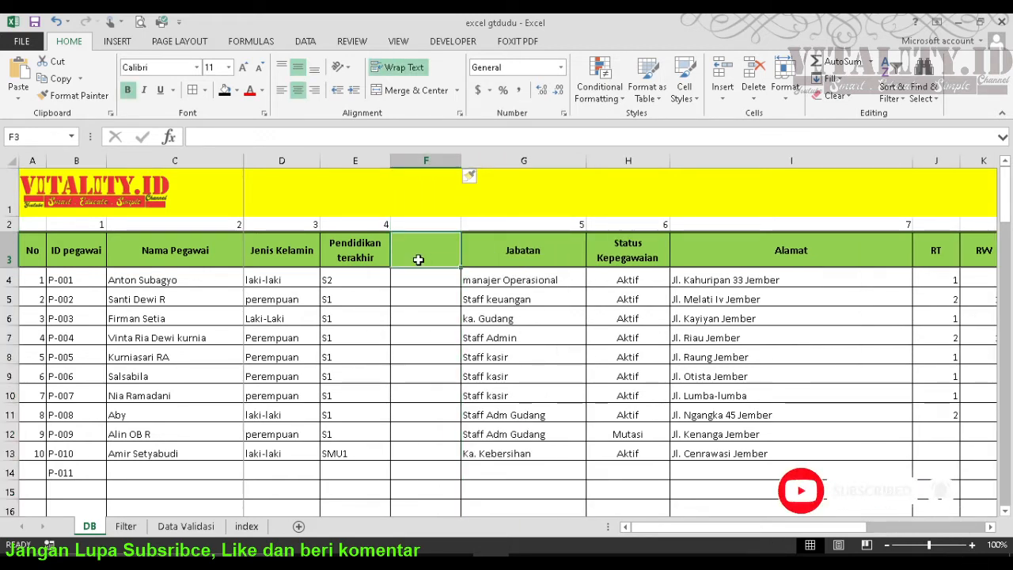
text(falk)
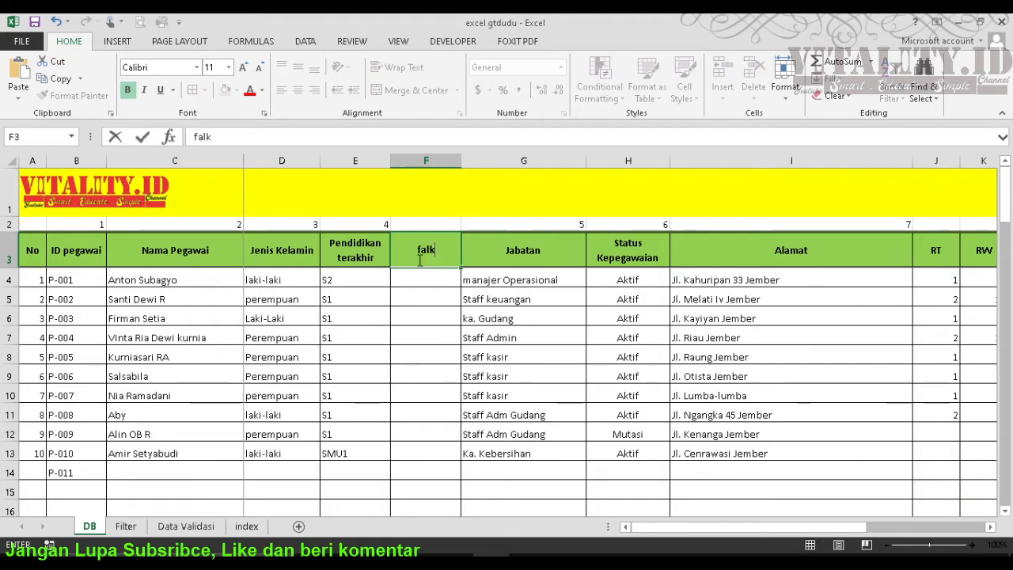
text(u)
key(BackSpace)
key(BackSpace)
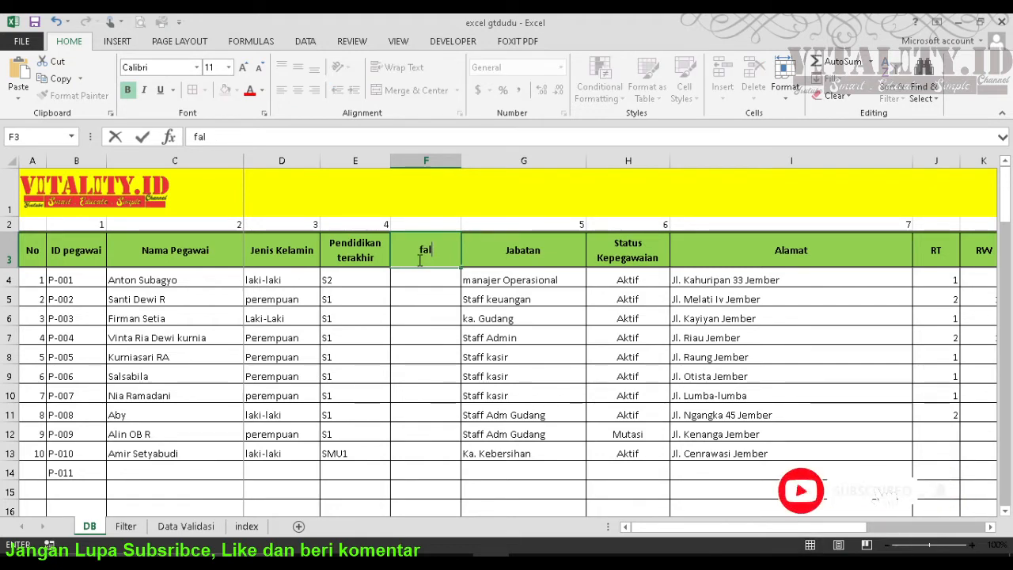
text(ultas)
key(Tab)
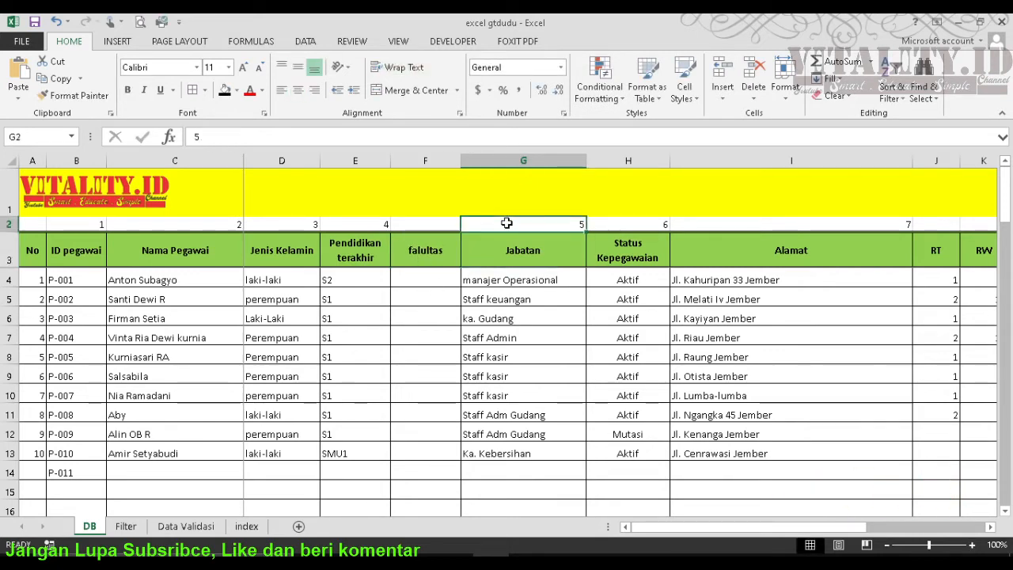
On the Filter sheet, change the Jabatan column index in D4 to 6.
click(186, 527)
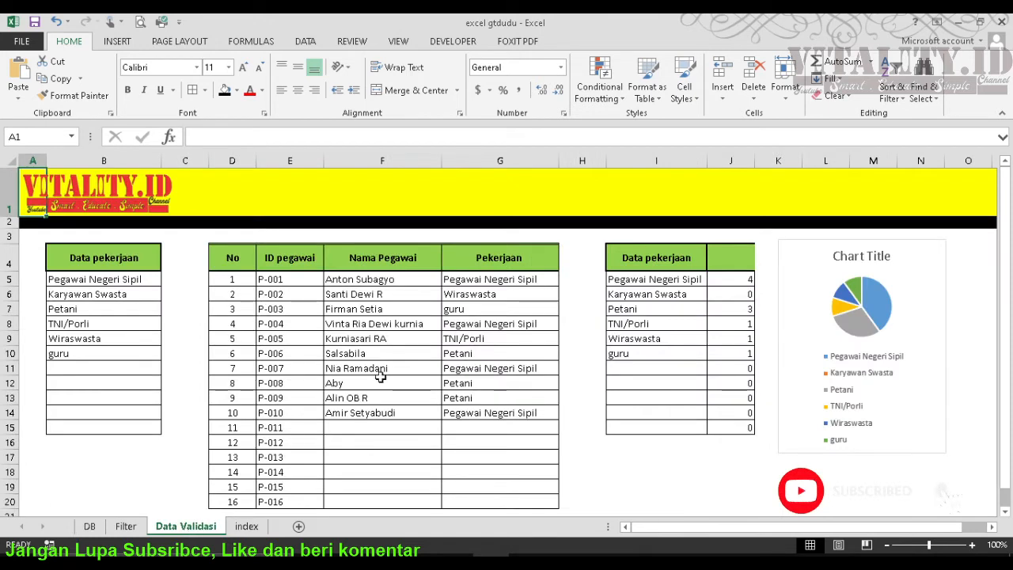
click(126, 526)
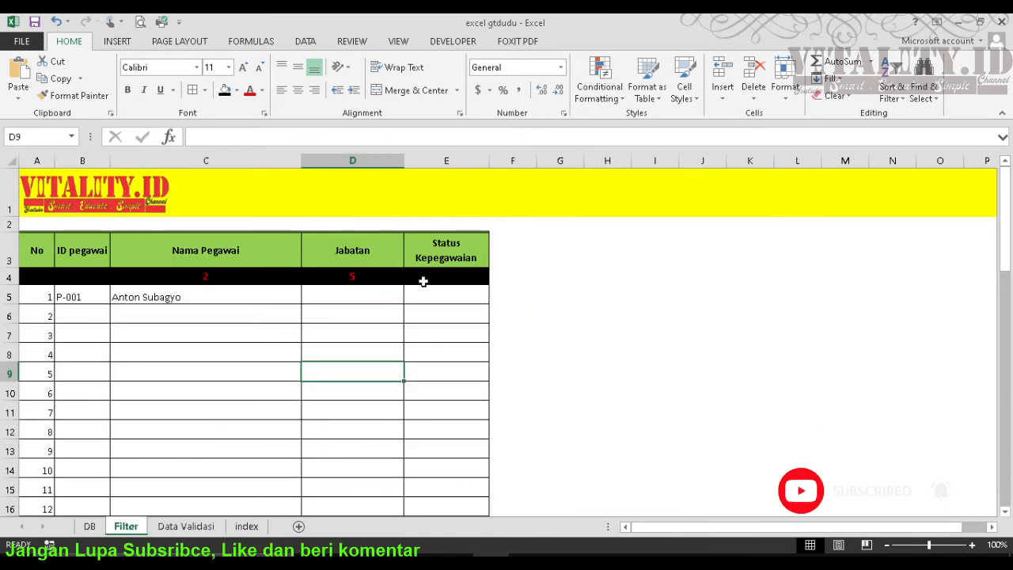
click(387, 281)
text(6)
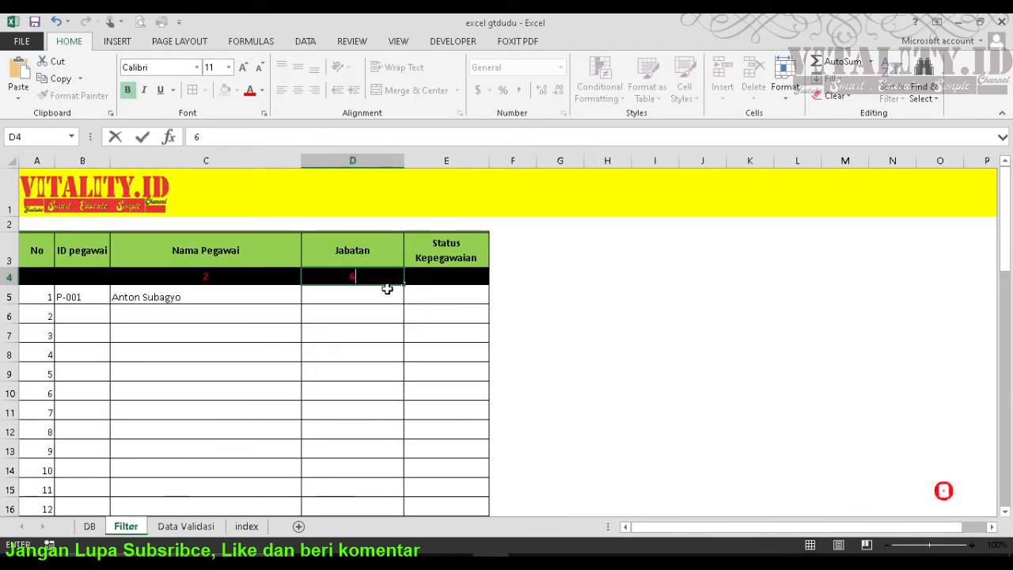
key(Return)
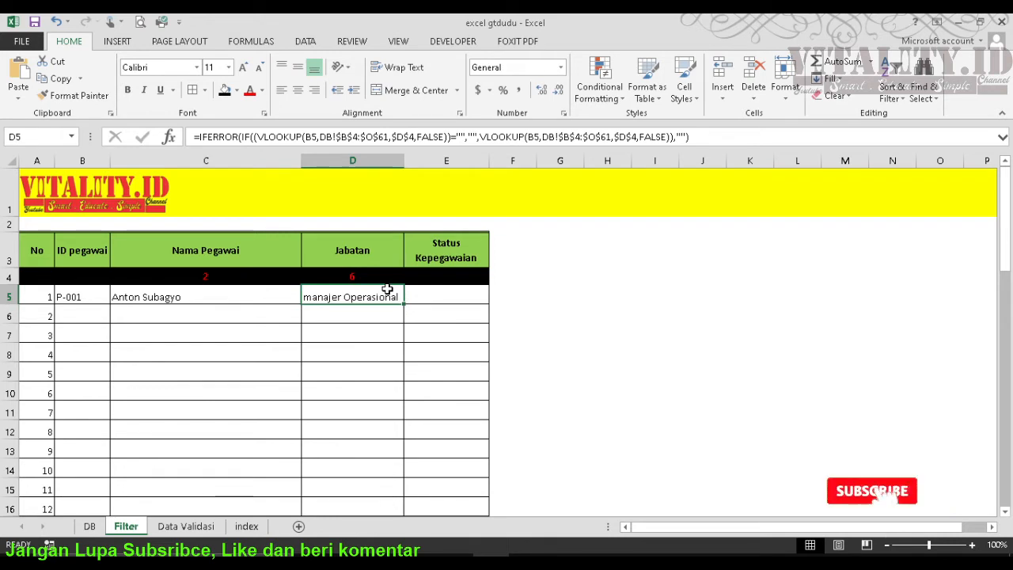
Fill the employee ID series from B5 down to P-054 in B58.
click(98, 297)
drag(110, 304, 100, 472)
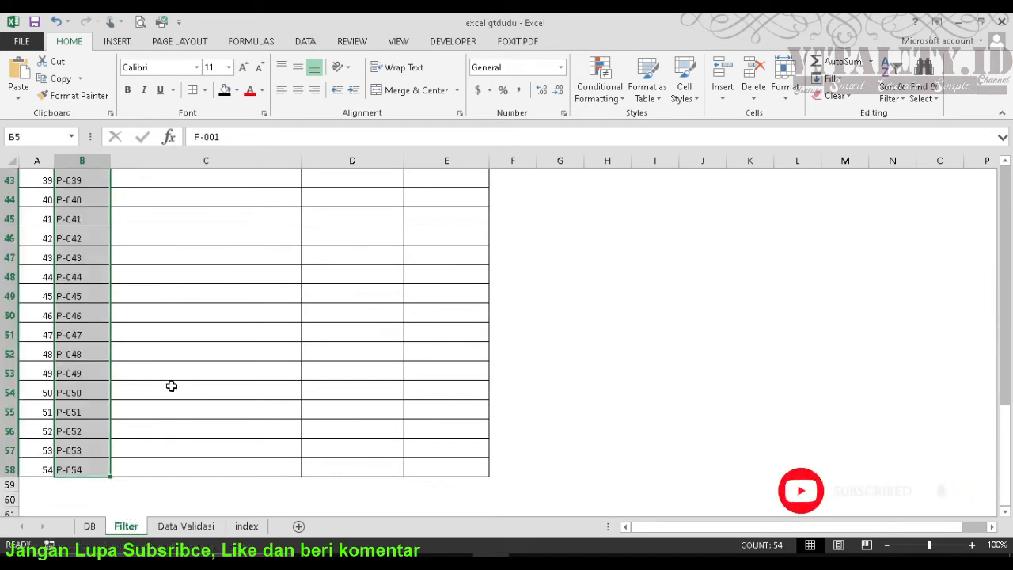
scroll(172, 385, up, 14)
Fill the Nama Pegawai formula in C5 and the Jabatan formula in D5 down their columns.
click(263, 304)
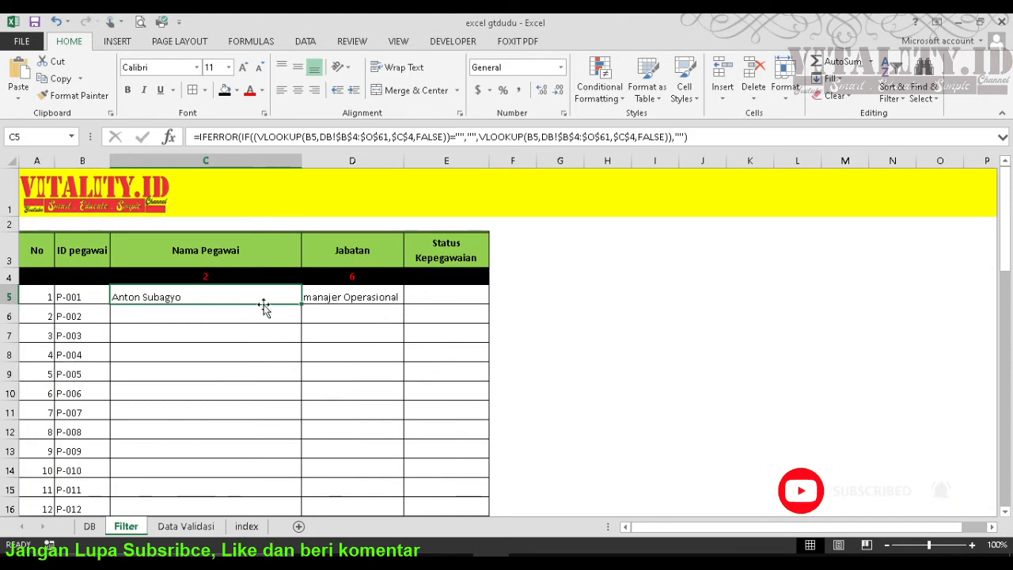
double_click(296, 307)
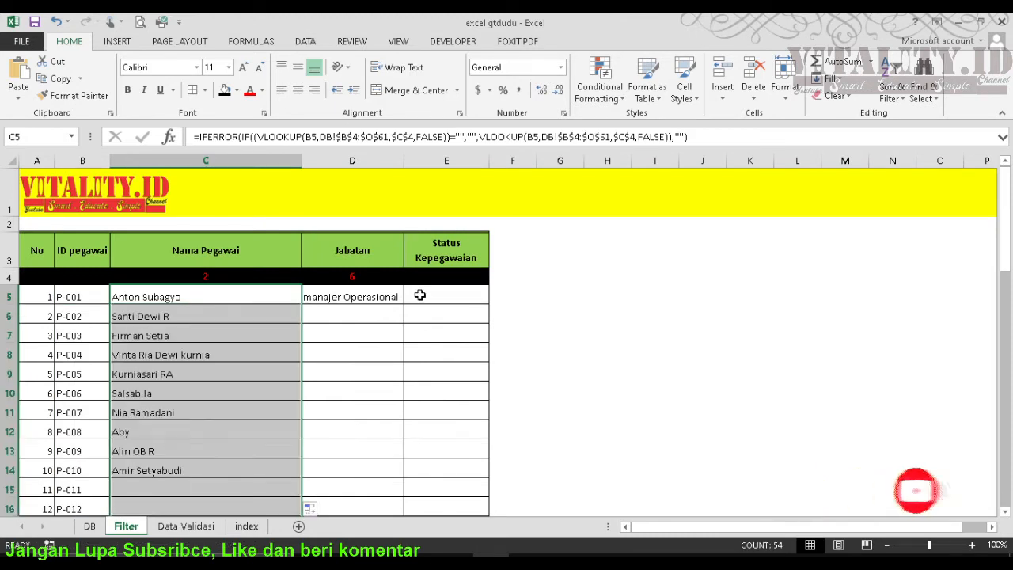
click(384, 298)
double_click(405, 305)
Copy the full text of the D5 formula into E5 under Status Kepegawaian, keeping its references unchanged.
click(392, 301)
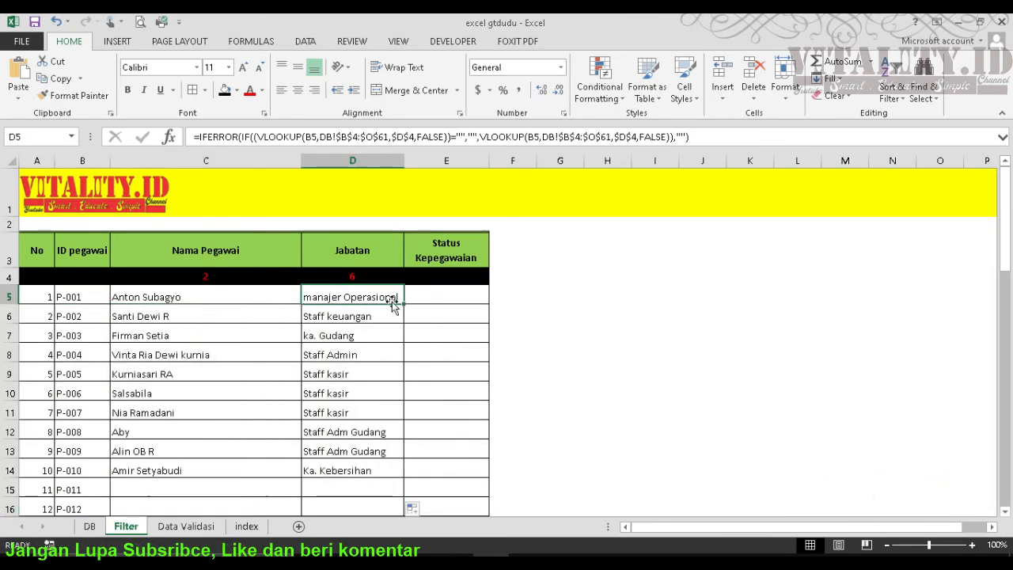
drag(721, 133, 83, 117)
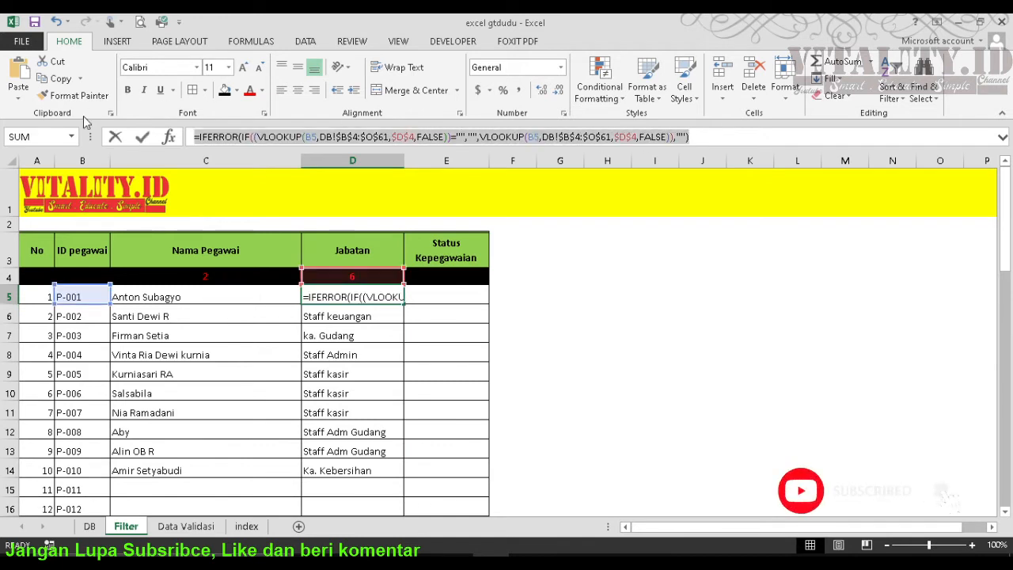
key(ctrl+c)
key(Tab)
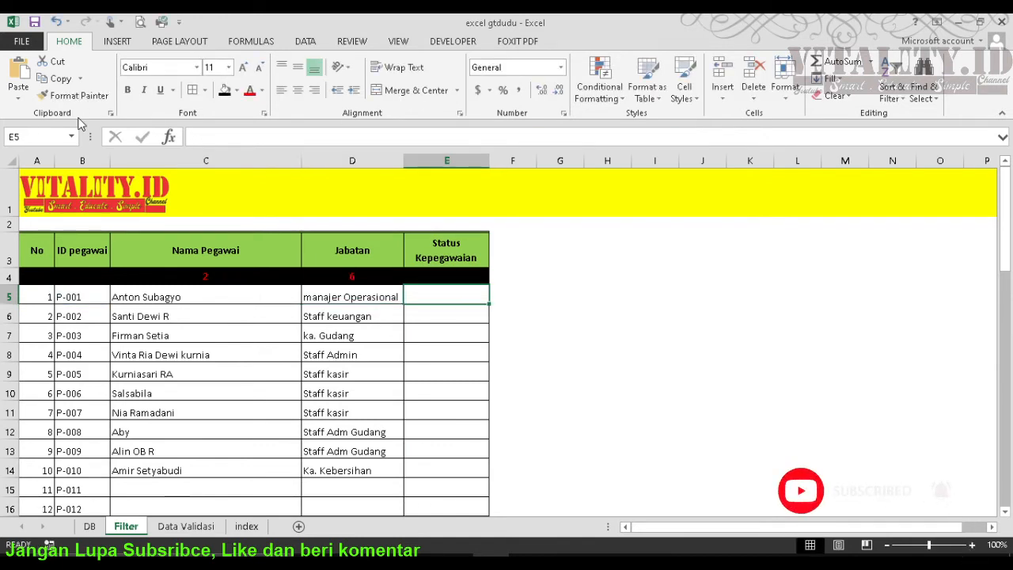
key(ctrl+v)
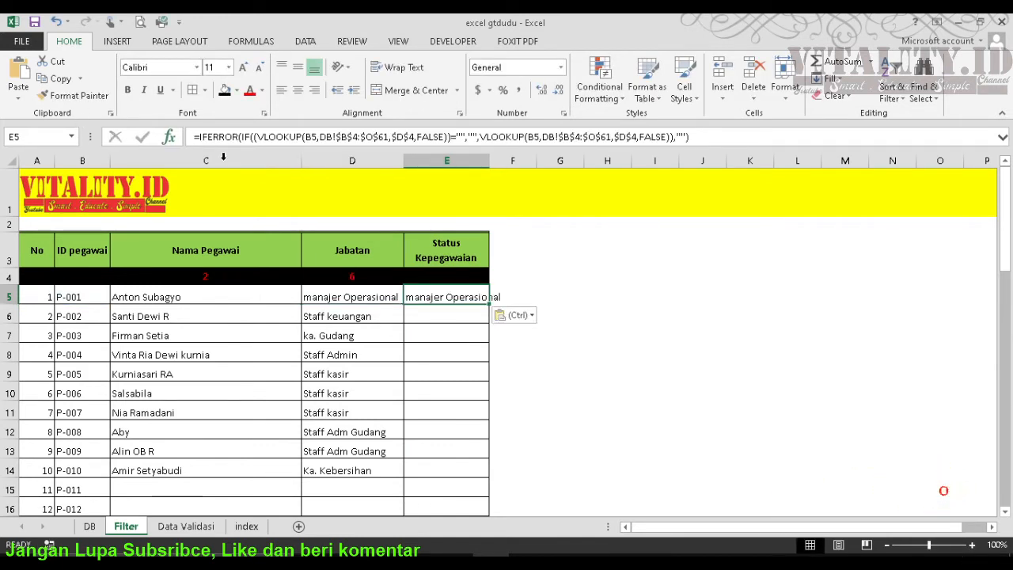
Change the column index in both VLOOKUPs of the E5 formula to the locked reference $E$4.
double_click(401, 137)
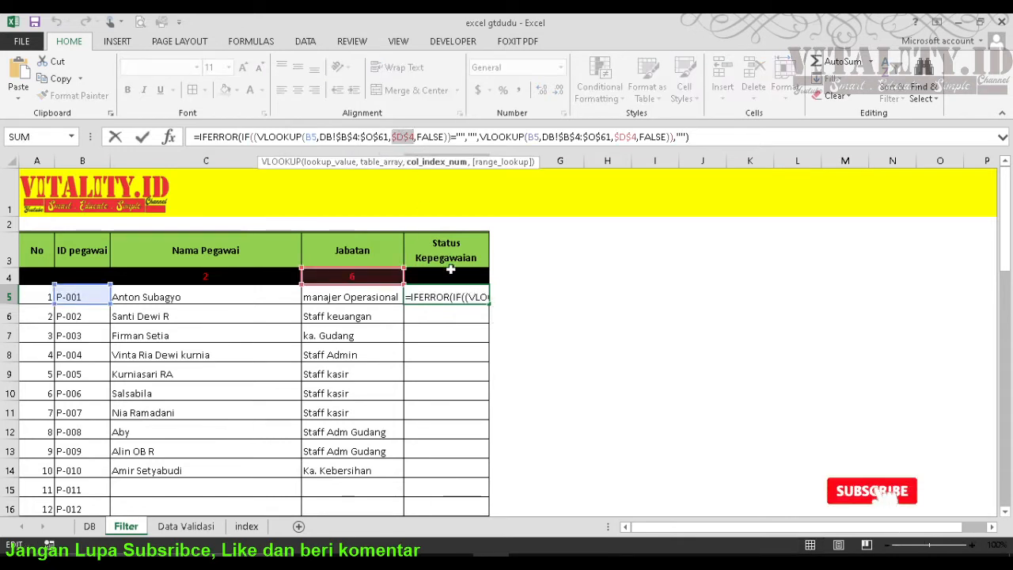
click(450, 272)
key(F4)
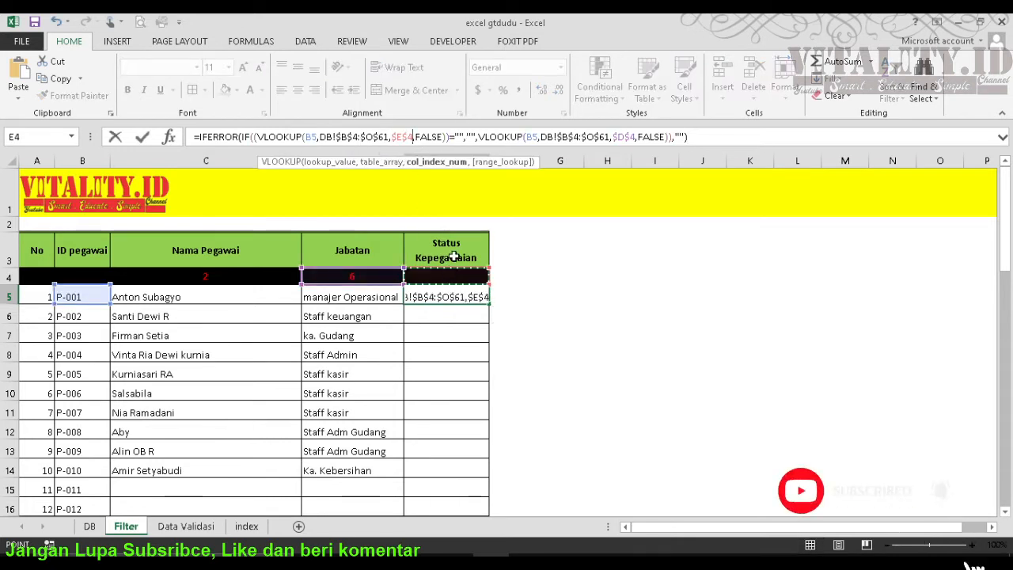
double_click(623, 137)
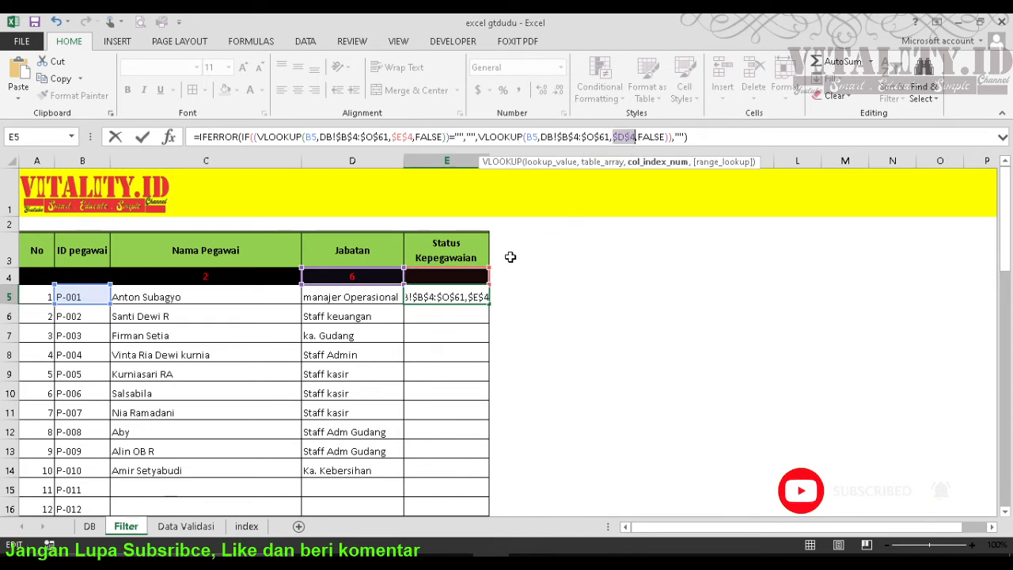
click(434, 276)
key(F4)
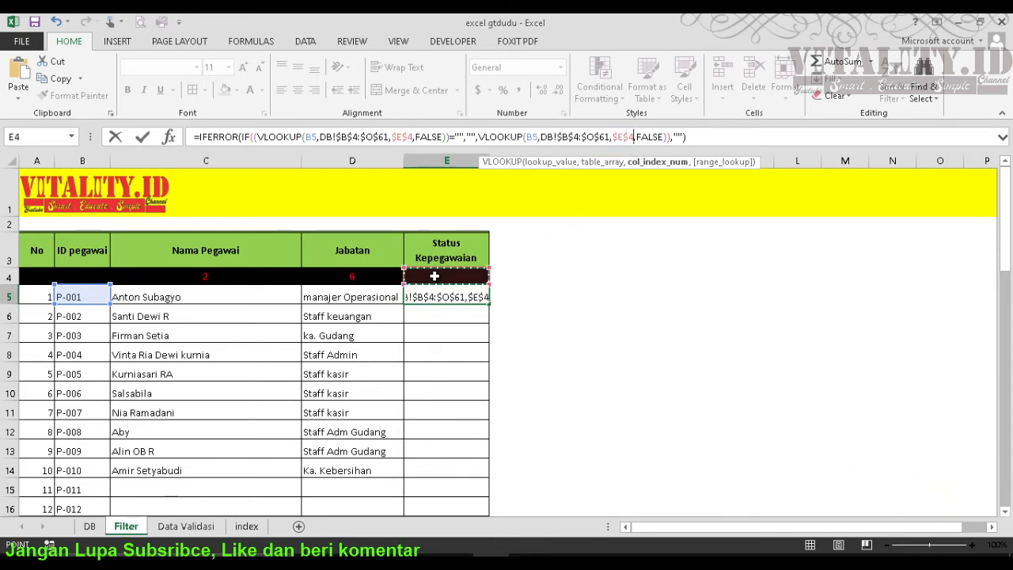
key(Return)
Fill the E5 formula down the Status Kepegawaian column.
click(467, 298)
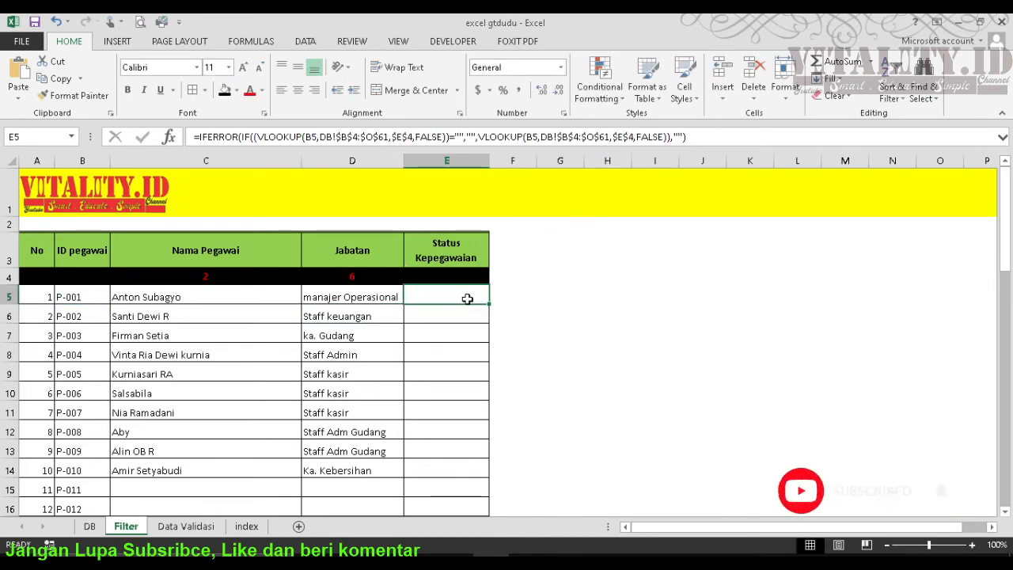
double_click(487, 304)
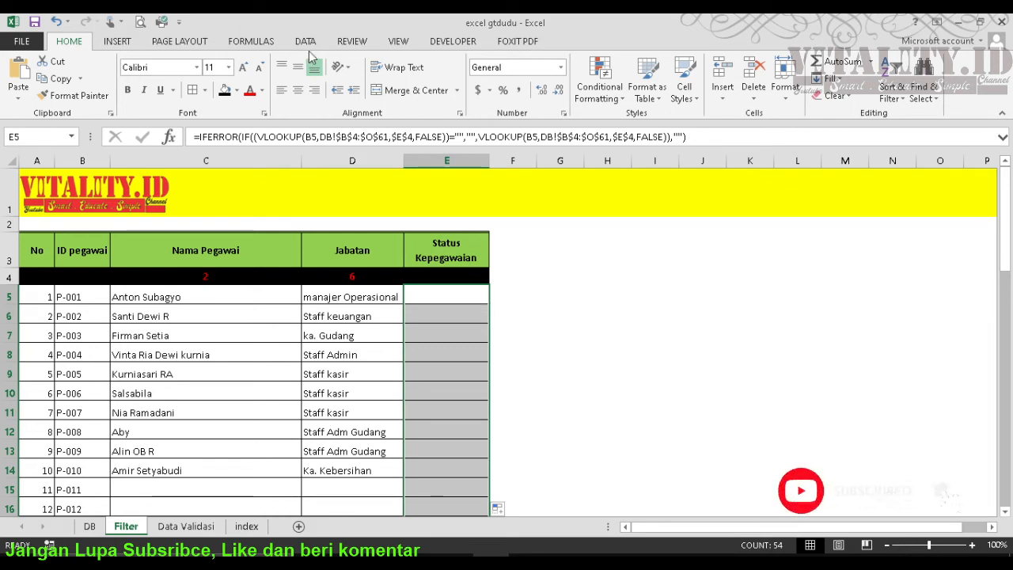
drag(514, 294, 540, 293)
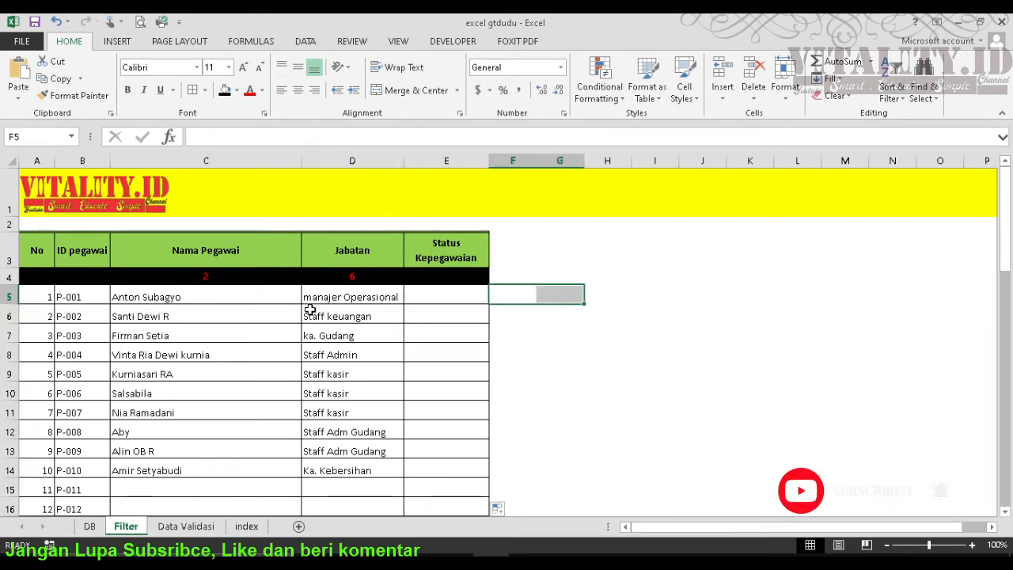
On the DB sheet, renumber row 2 from 3 in D2 through 7 in H2 to include the inserted column.
click(444, 270)
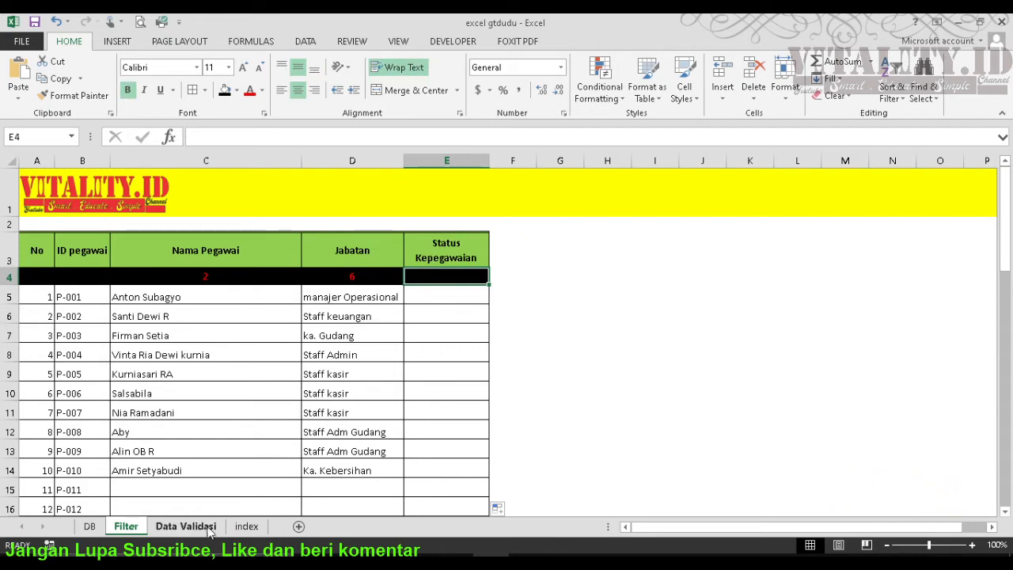
click(83, 527)
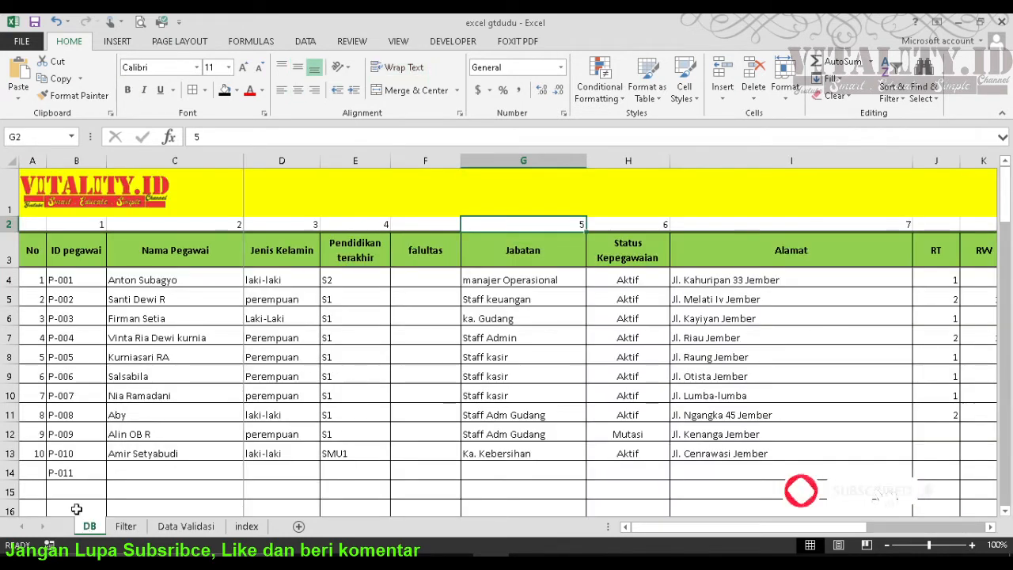
click(648, 219)
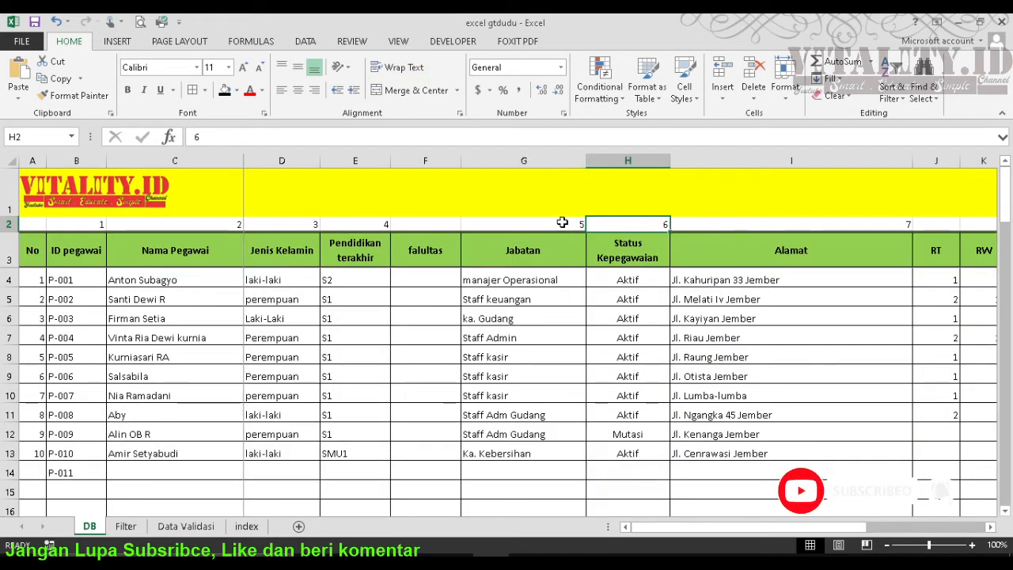
drag(317, 223, 666, 229)
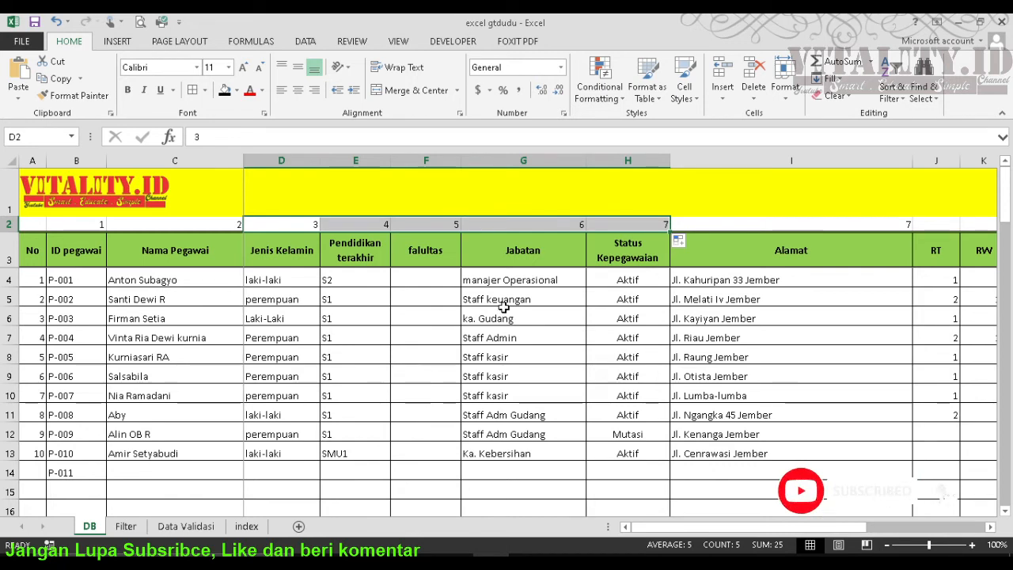
On the Filter sheet, enter column index 7 in E4 for Status Kepegawaian.
click(197, 526)
click(126, 526)
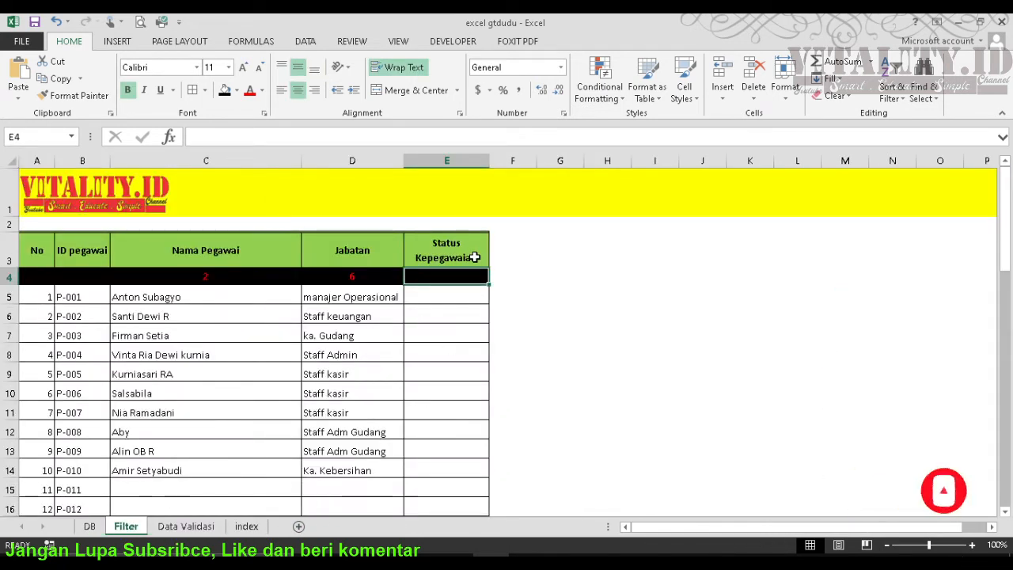
text(7)
key(Return)
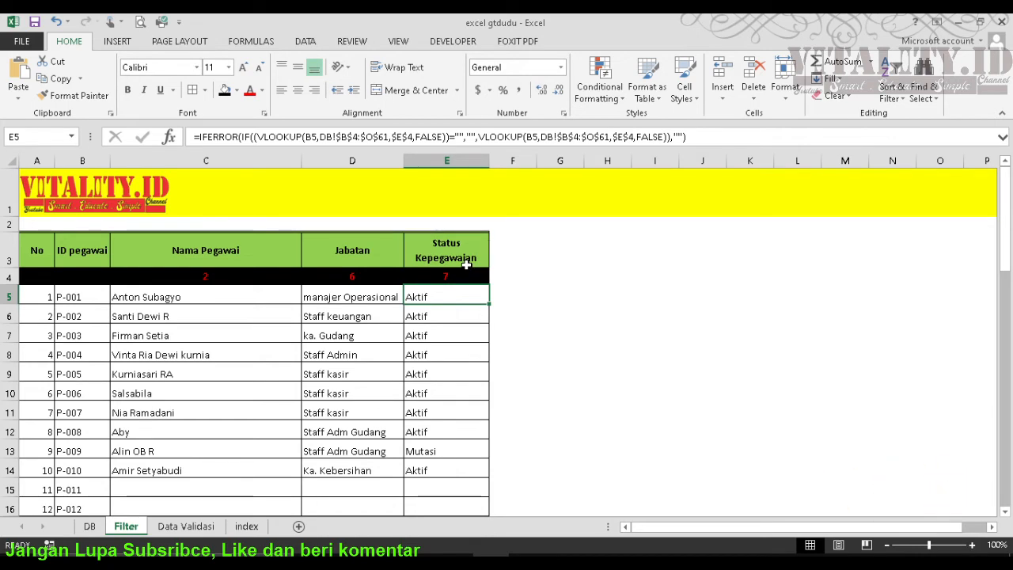
On the DB sheet, insert a blank row above row 4 and enter the label "kode tabel" in A4.
click(208, 276)
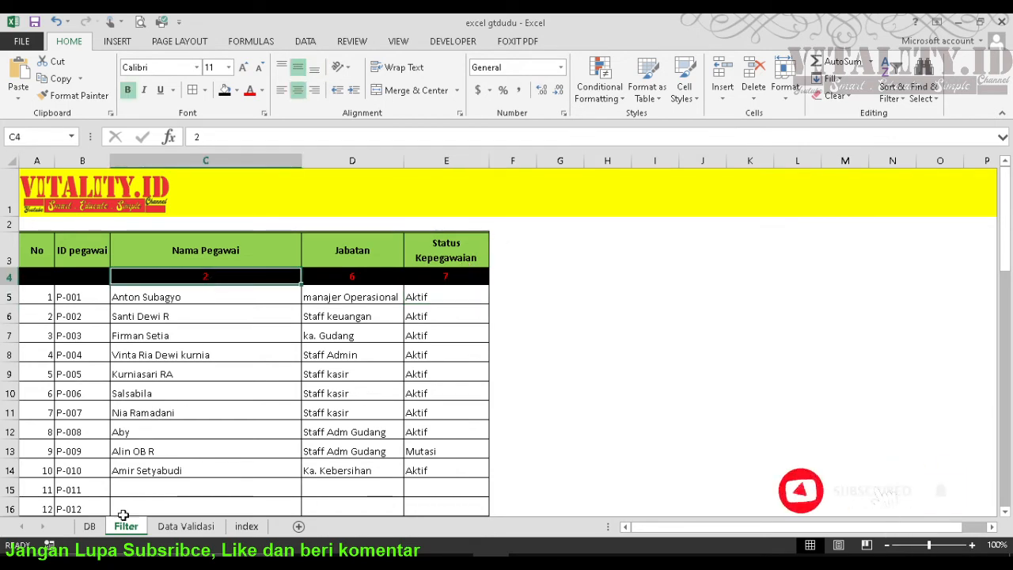
click(90, 526)
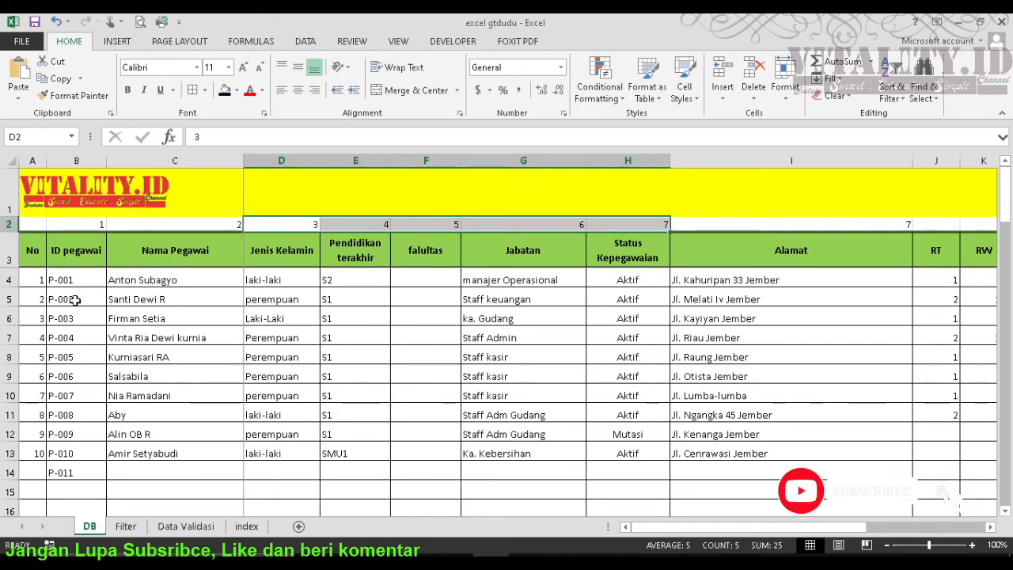
right_click(11, 284)
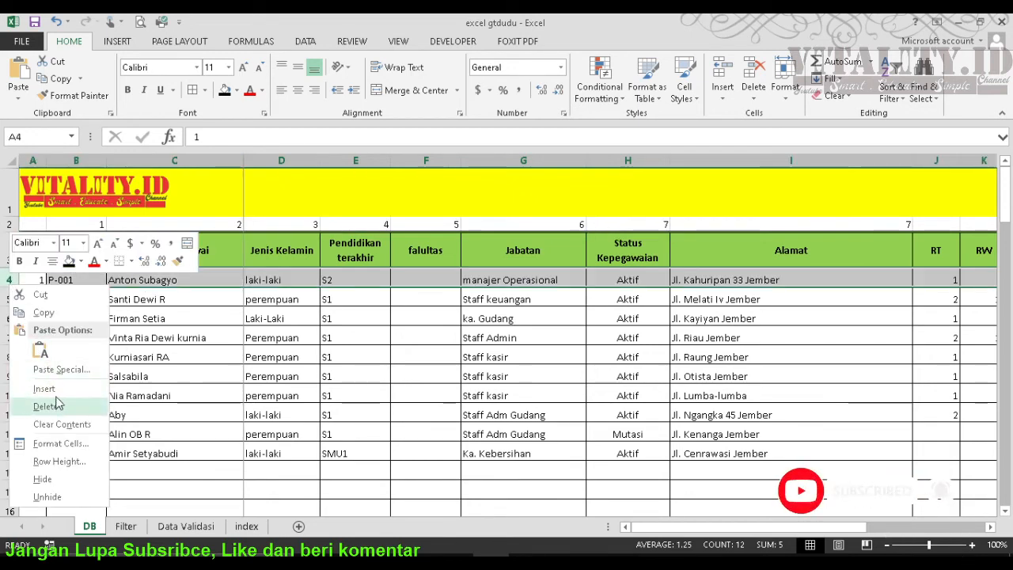
click(55, 393)
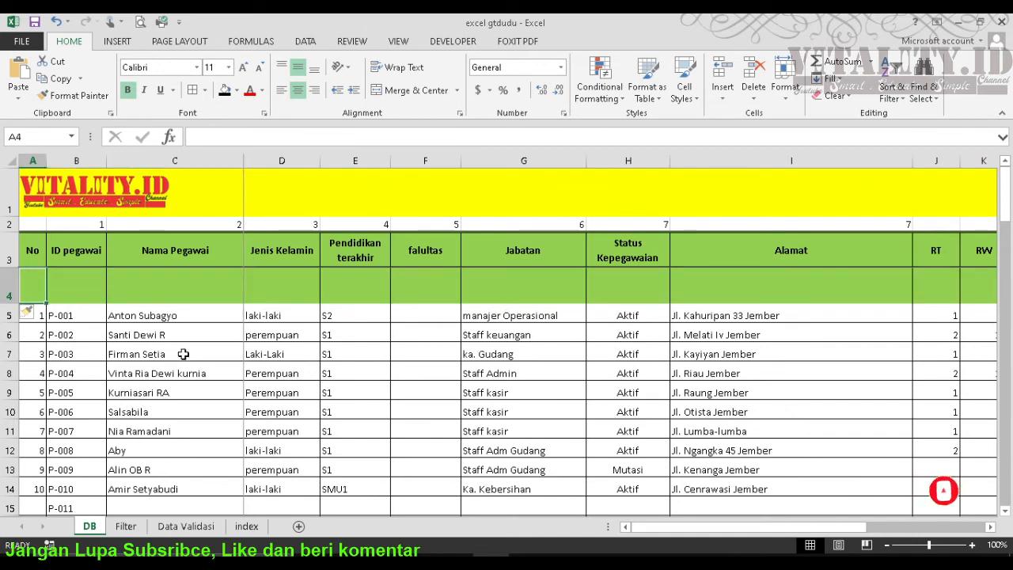
text(ko)
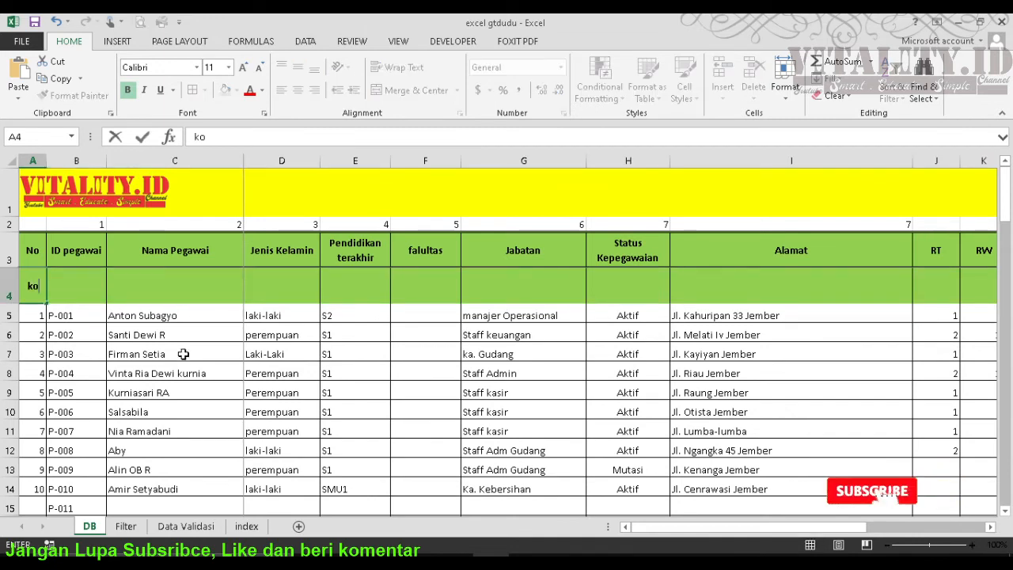
text(de tabel)
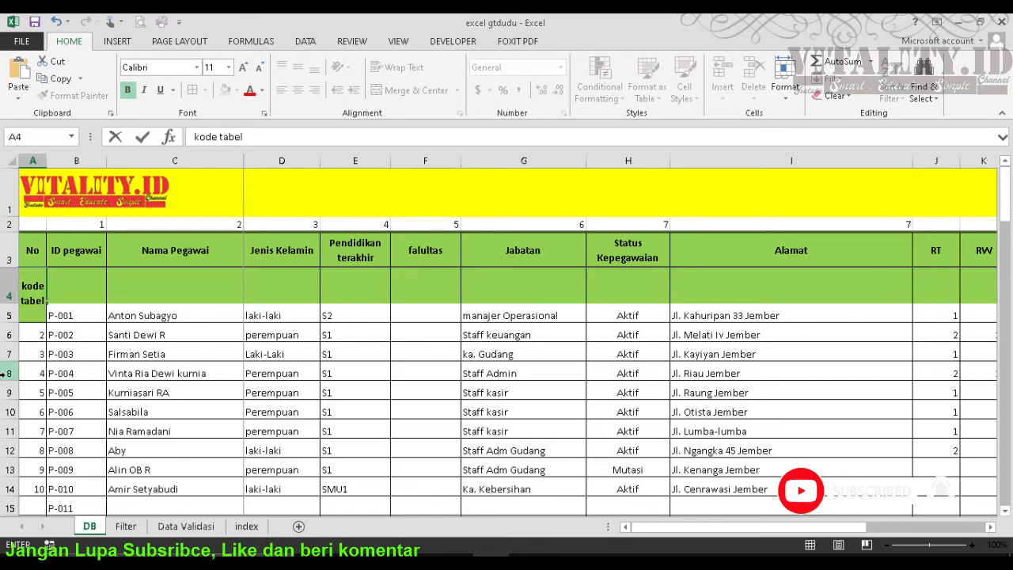
click(201, 466)
Left-align the A4 label and format row 4 of the DB table, from A4 to O4, with black fill and red font.
click(33, 290)
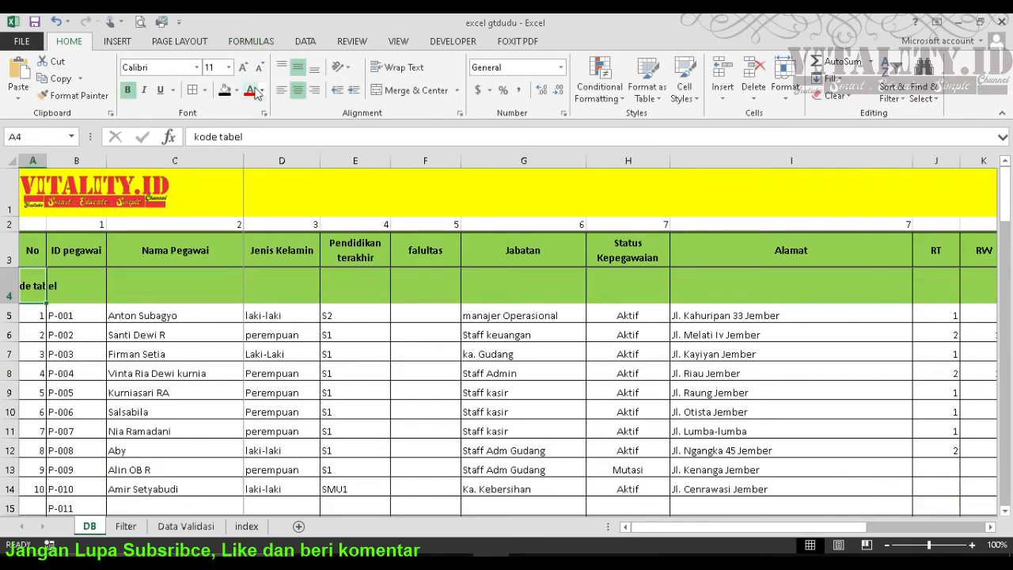
click(281, 90)
drag(40, 284, 923, 289)
click(235, 91)
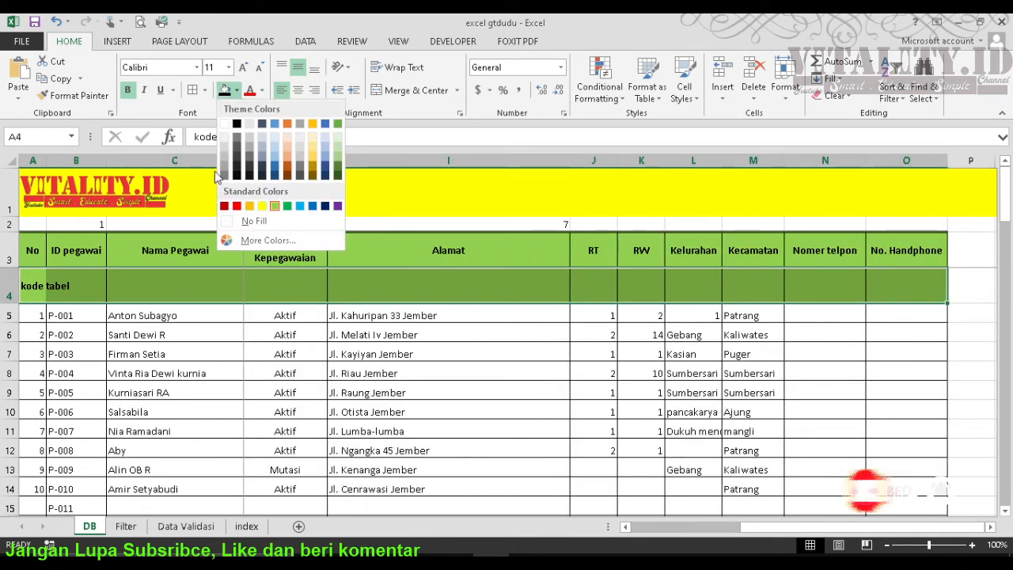
click(250, 91)
click(444, 354)
click(702, 527)
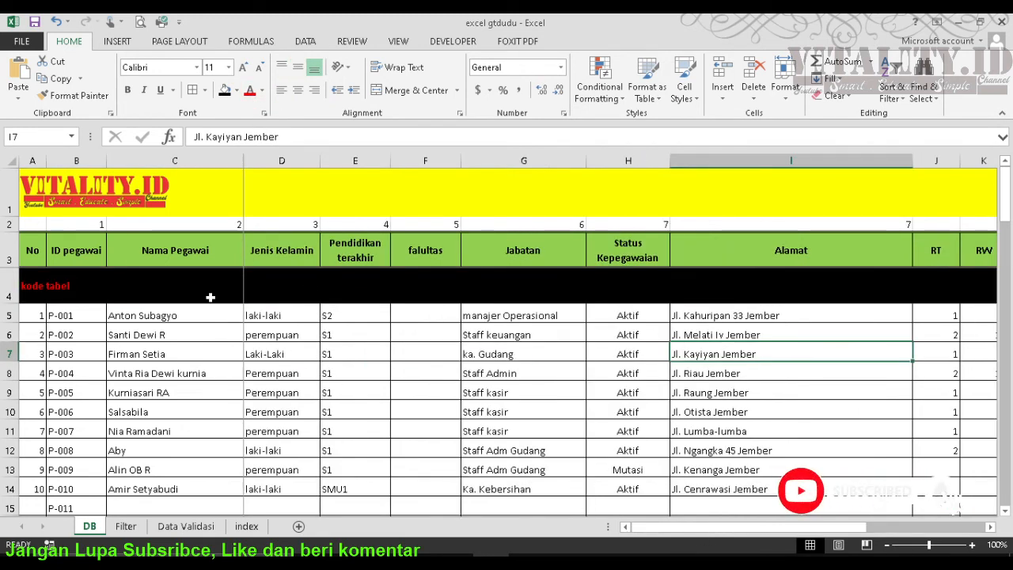
Enter the code KD1 in B4 under ID pegawai and reduce the height of row 4.
click(97, 289)
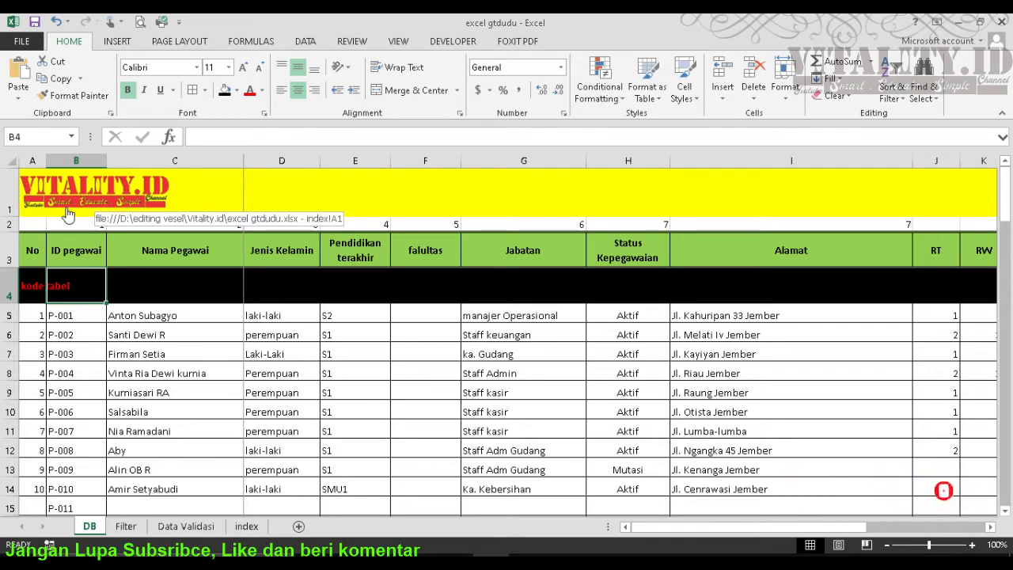
text(KD1)
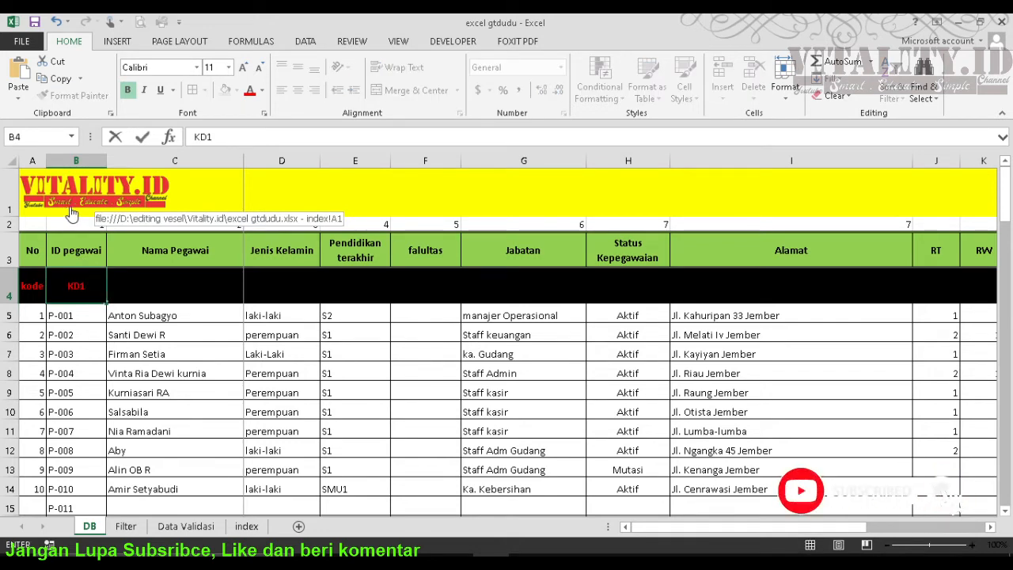
click(166, 305)
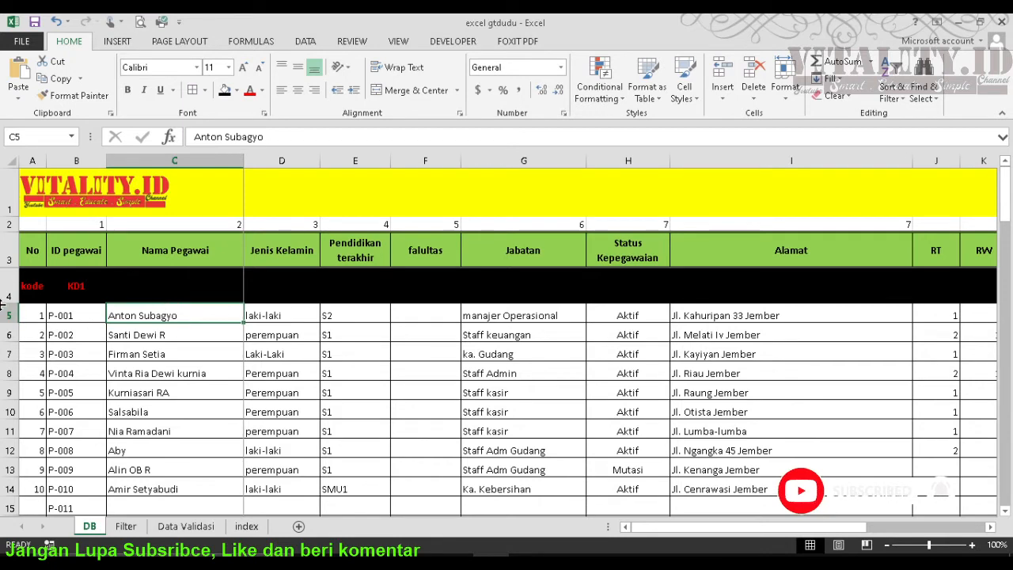
drag(5, 302, 5, 290)
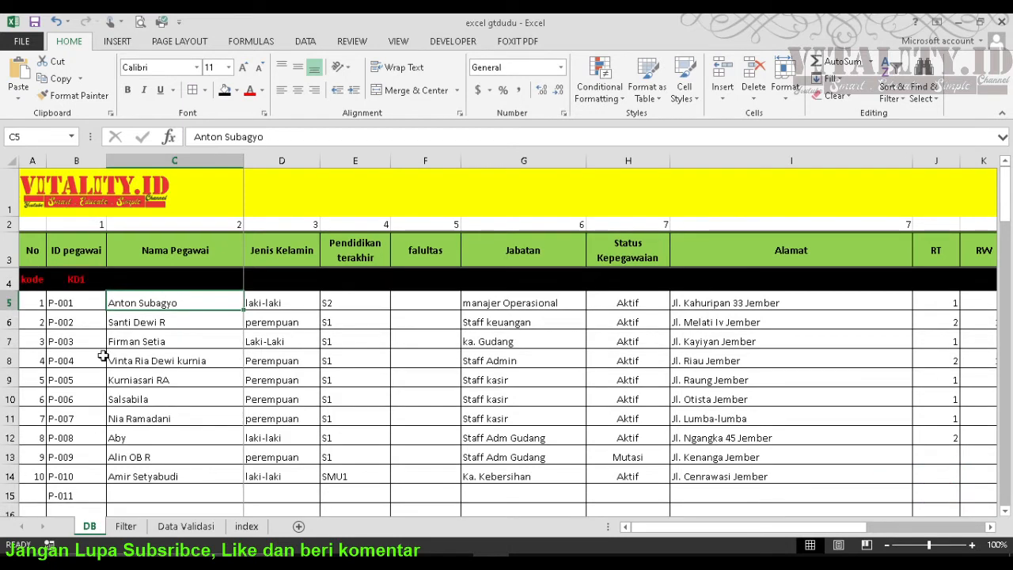
click(102, 355)
On the Filter sheet, enter the code KD1 in B4 under ID pegawai.
click(77, 279)
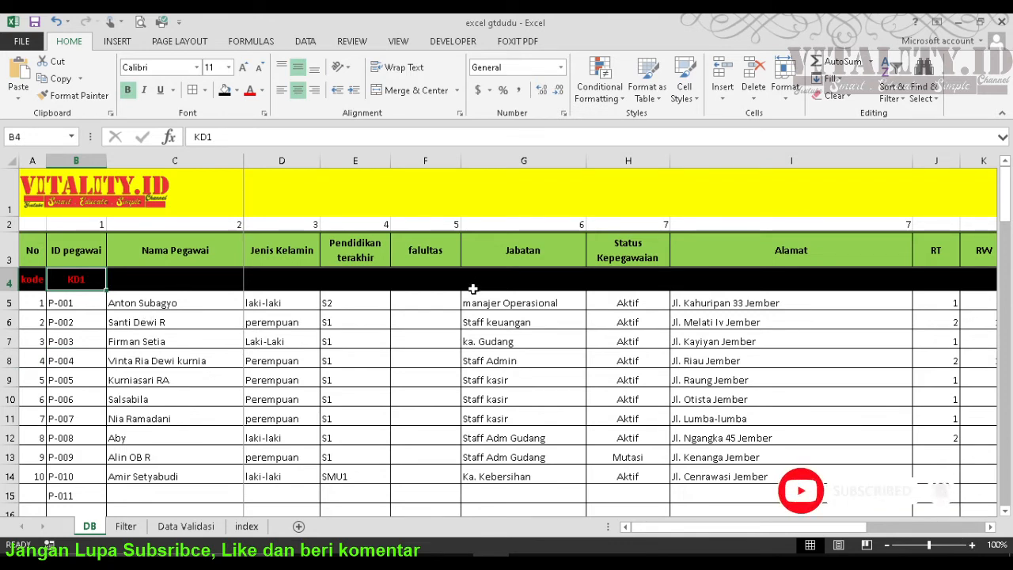
click(189, 527)
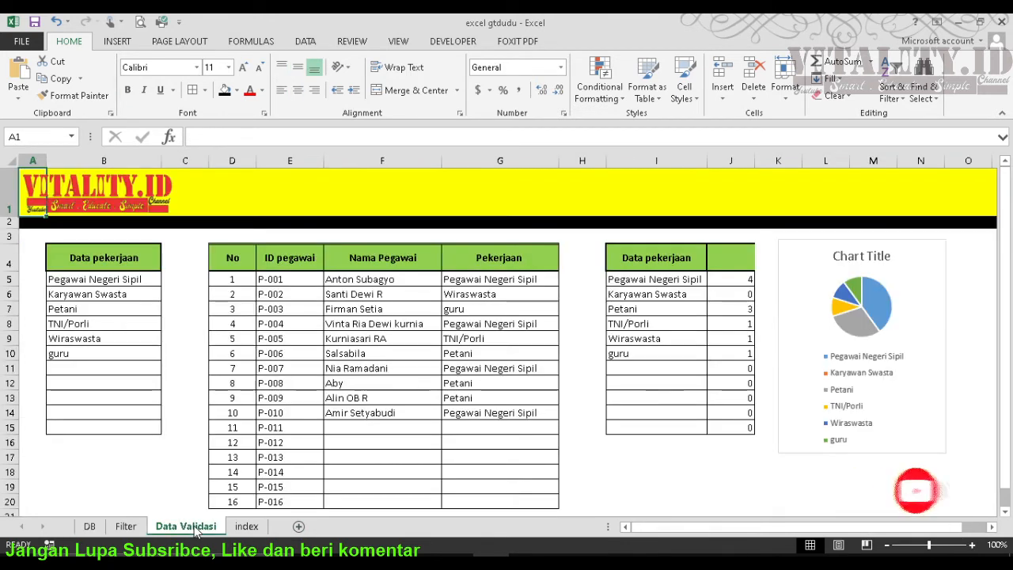
click(126, 526)
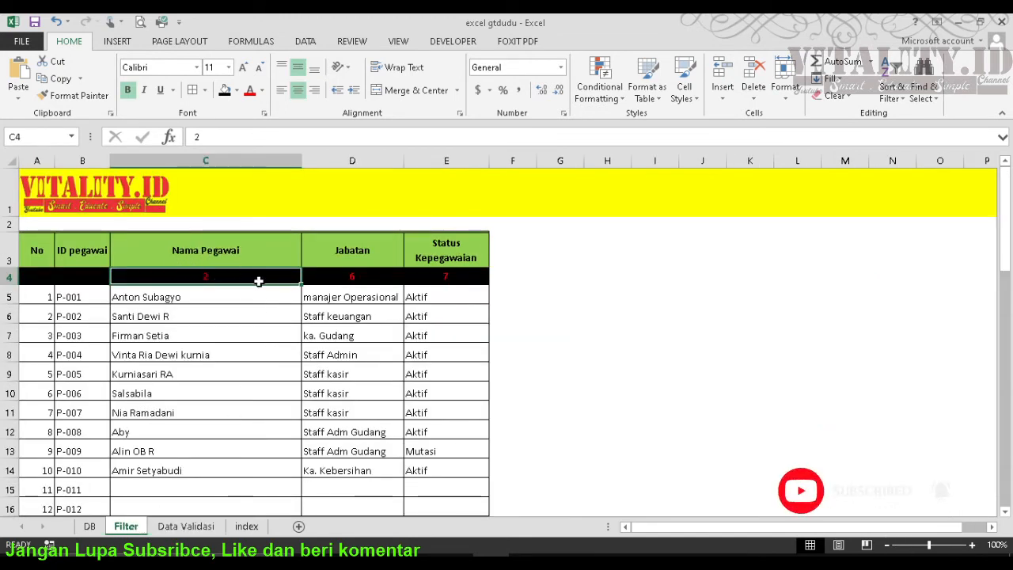
click(66, 276)
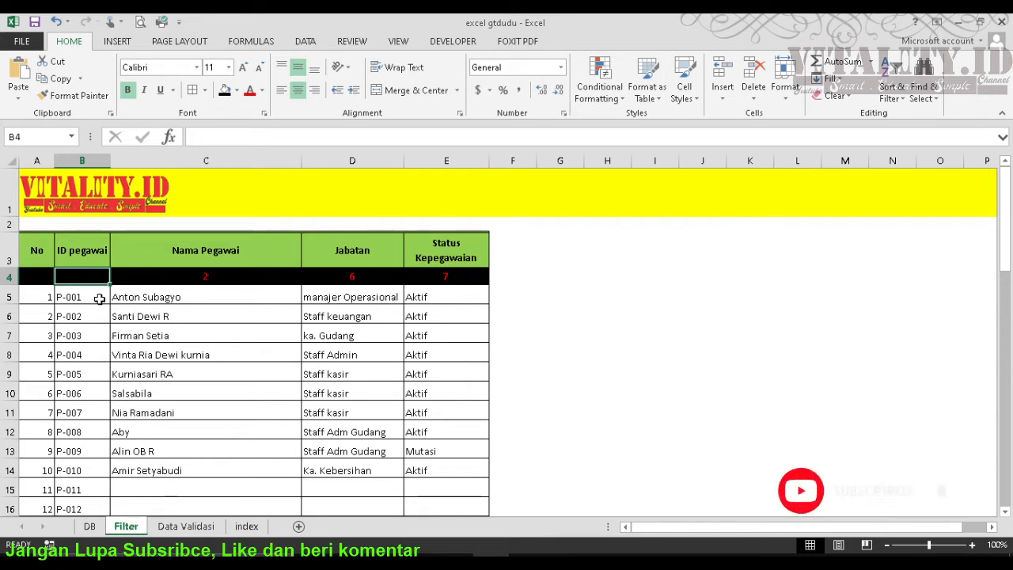
text(K01)
key(Tab)
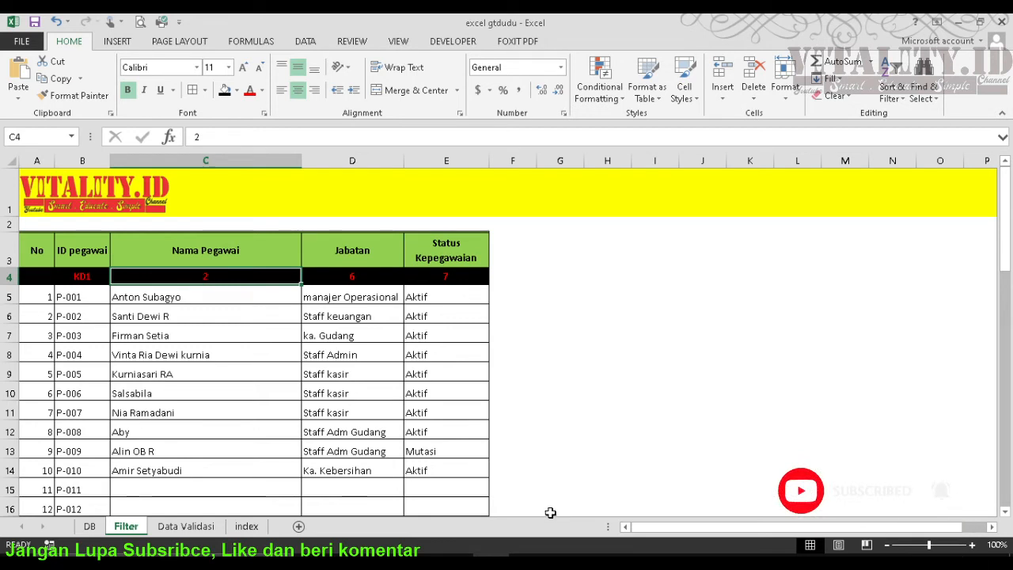
Replace the column index in C4 with the formula =HLOOKUP(C3,DB!$C$3:$O$4,2,FALSE).
text(=)
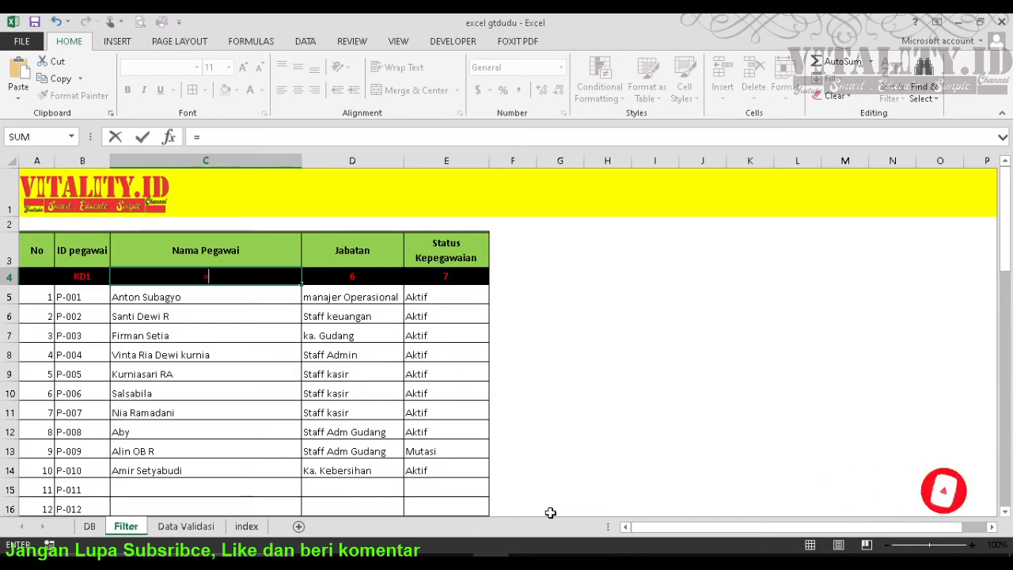
text(HLOOK)
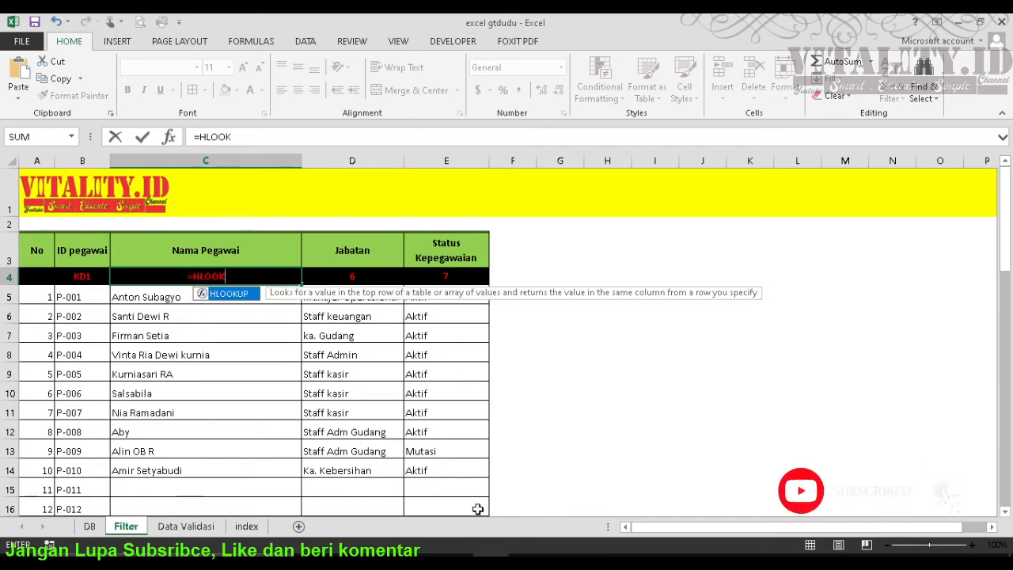
double_click(234, 294)
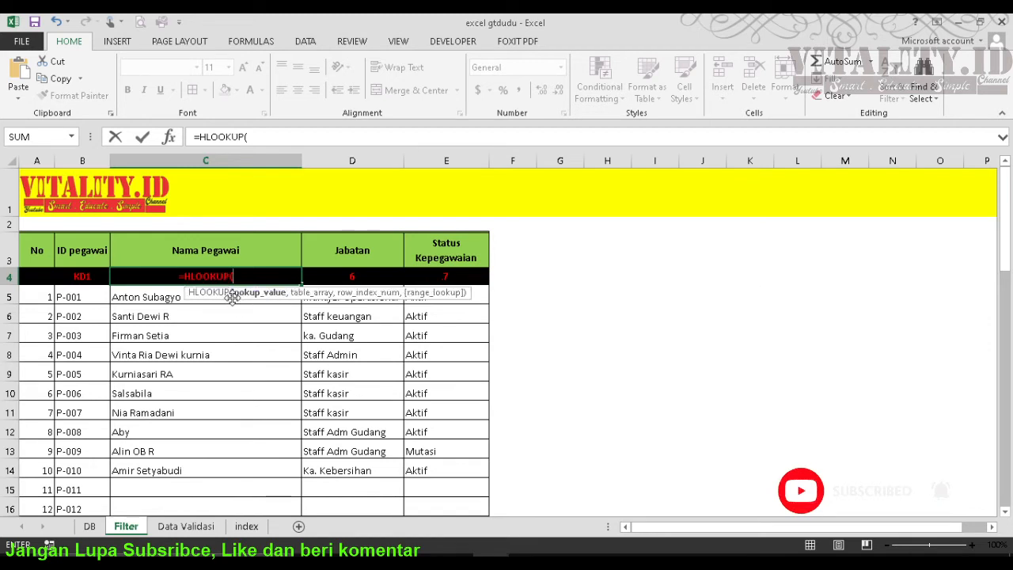
click(220, 254)
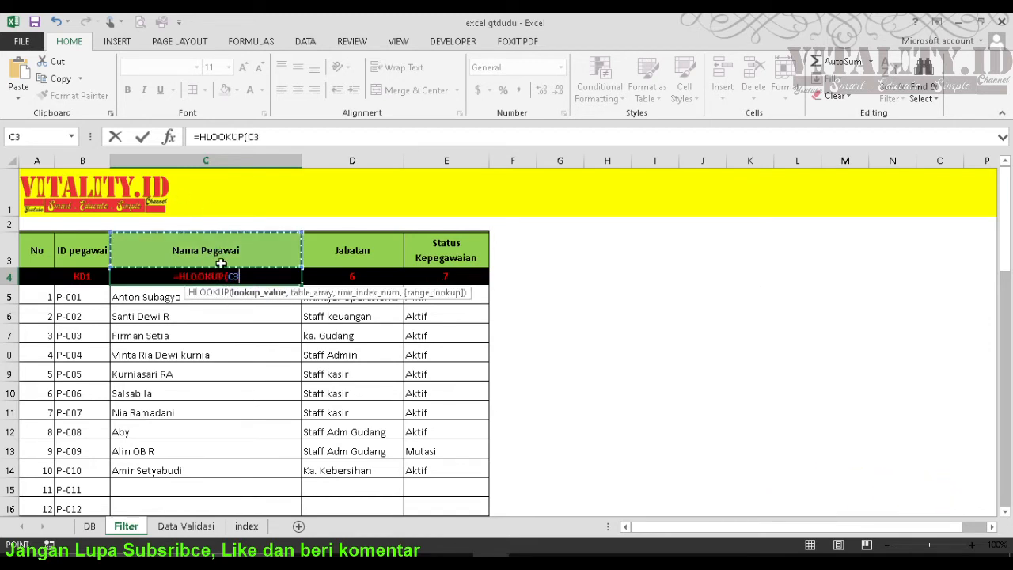
text(,)
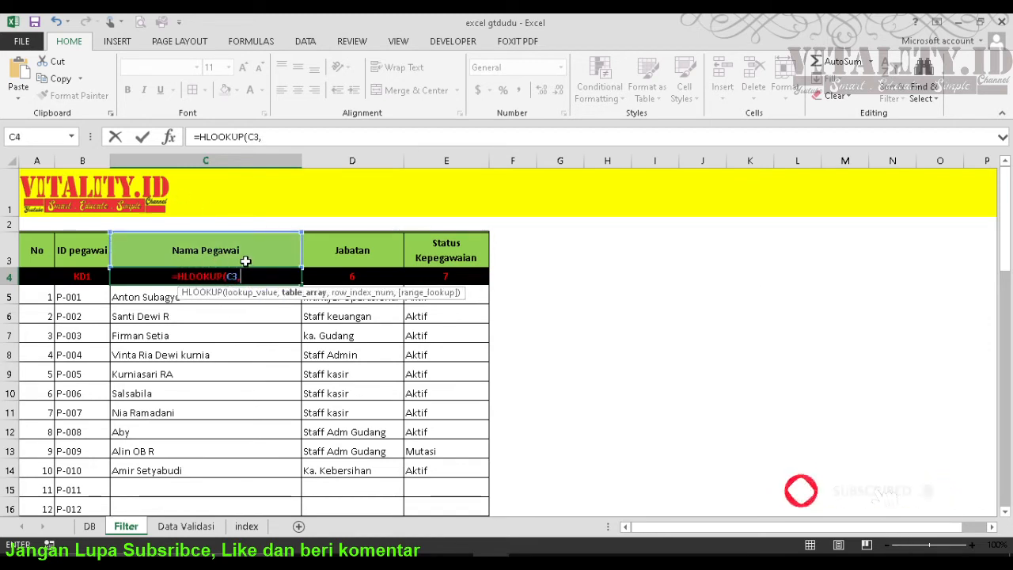
click(89, 527)
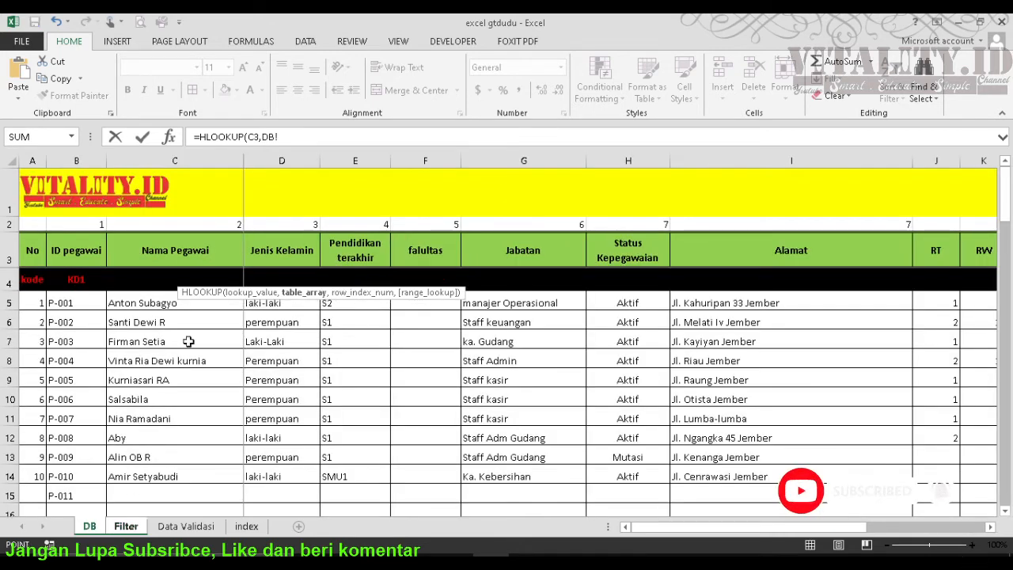
drag(138, 261, 928, 287)
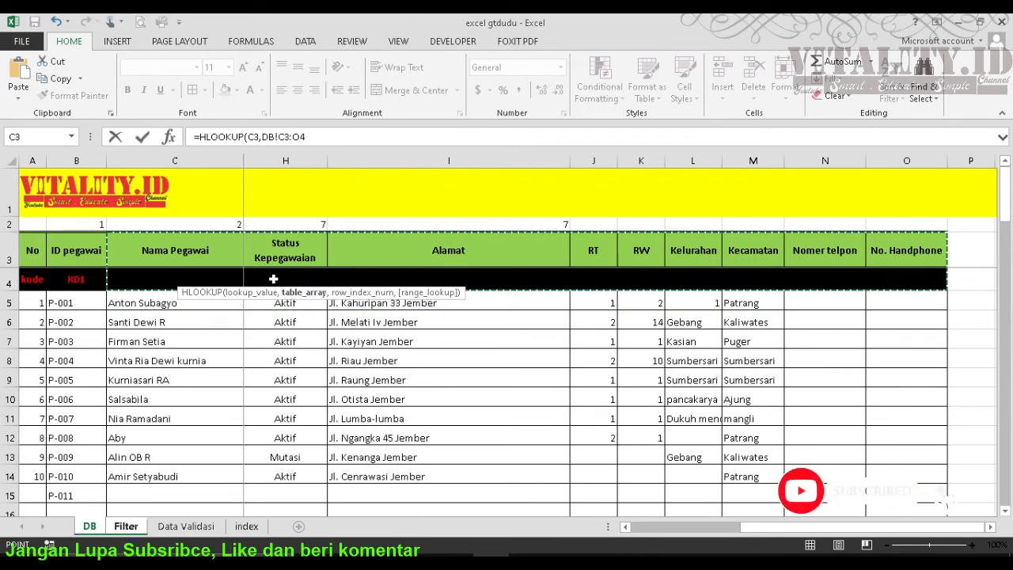
key(F4)
text(,)
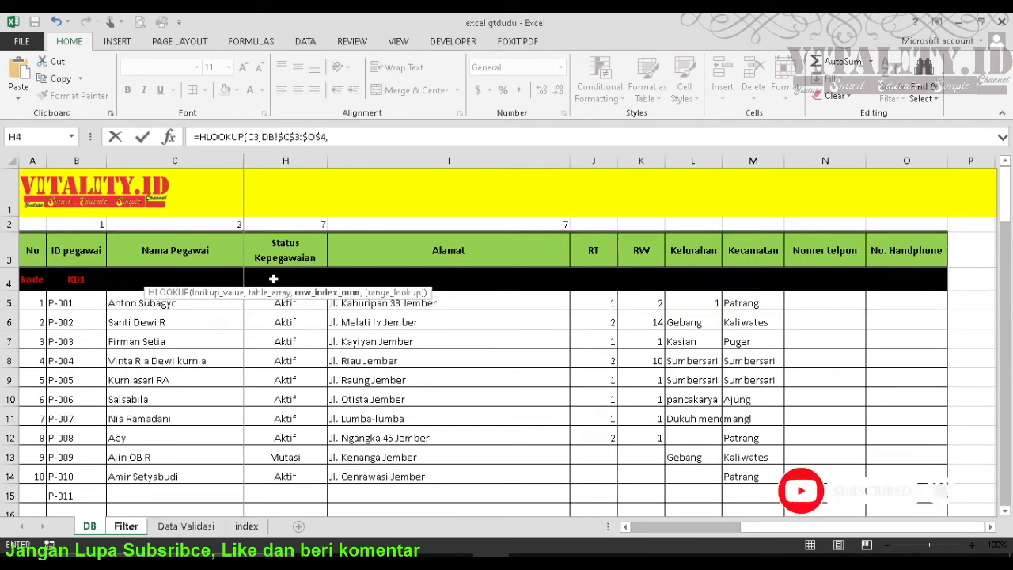
text(2)
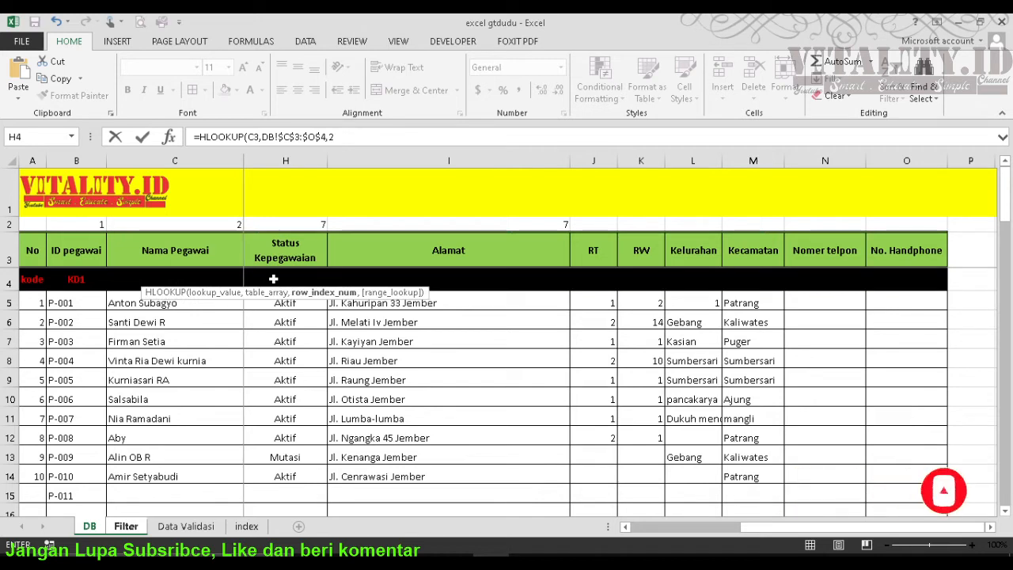
text(,)
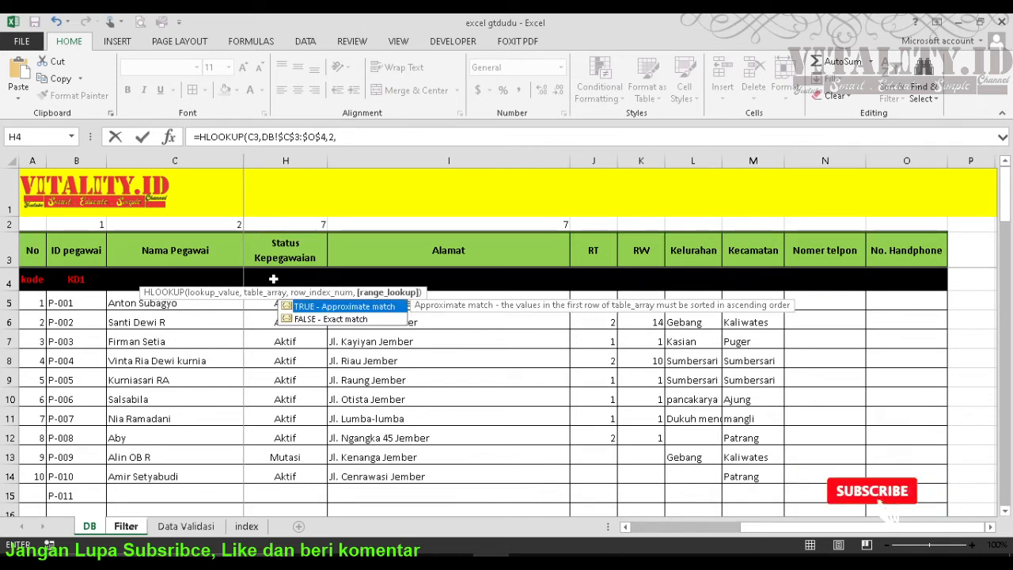
double_click(329, 318)
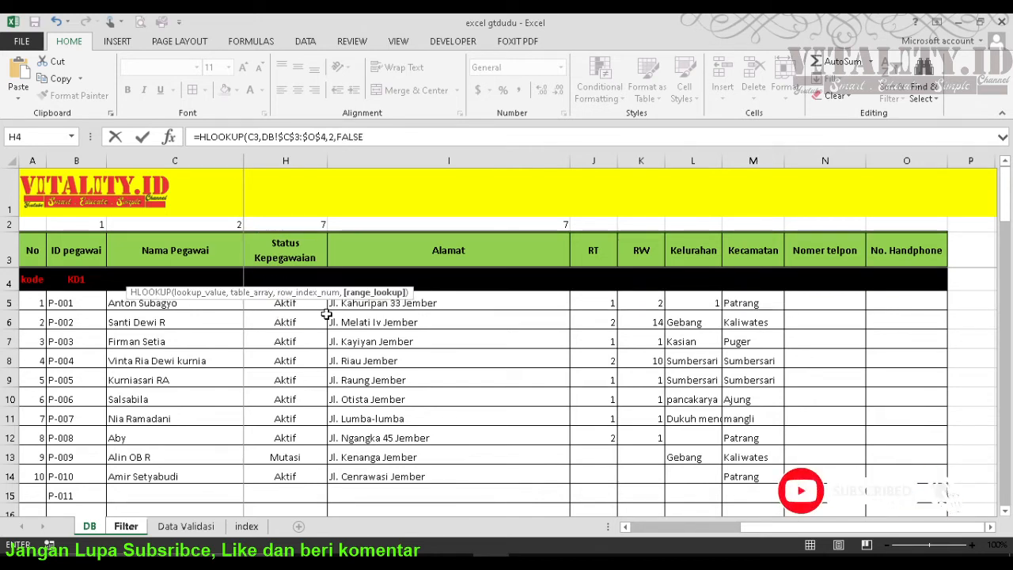
key(Return)
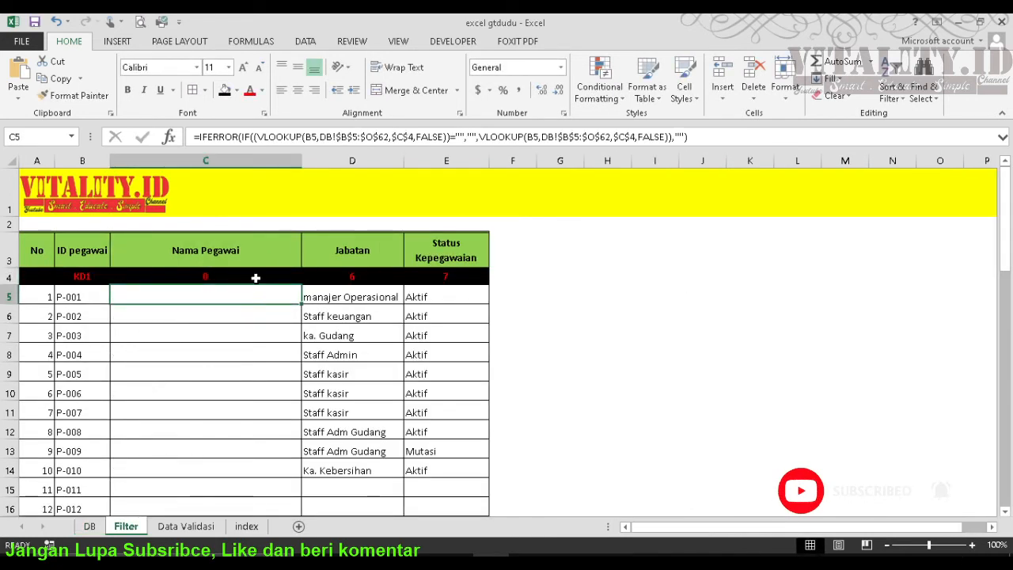
On the DB sheet, enter code 2 in C4 under Nama Pegawai.
click(256, 277)
click(89, 526)
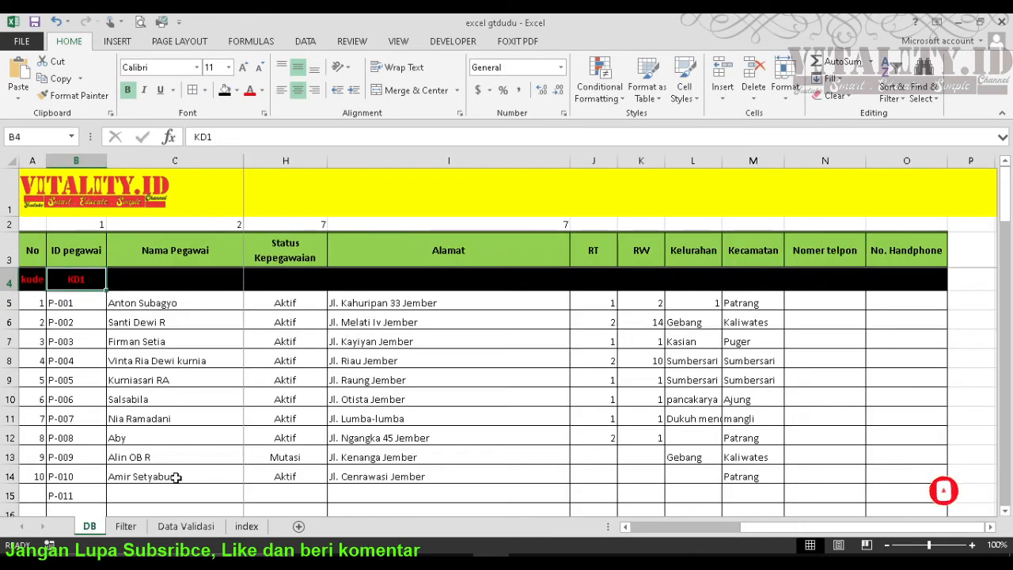
click(167, 274)
text(2)
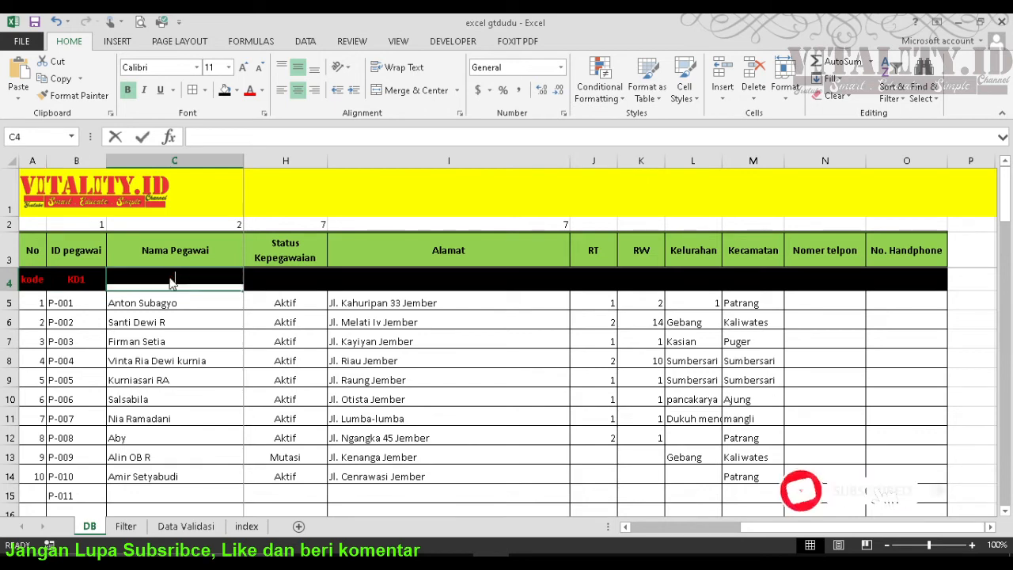
key(Return)
On the Filter sheet, fill the C4 HLOOKUP formula across to E4, and return to the DB sheet.
click(186, 527)
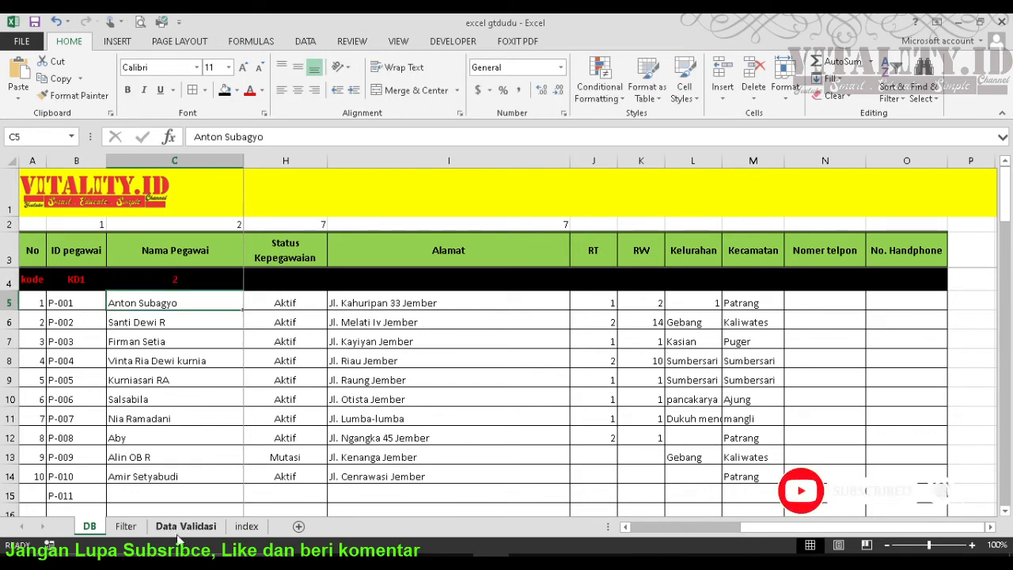
click(126, 526)
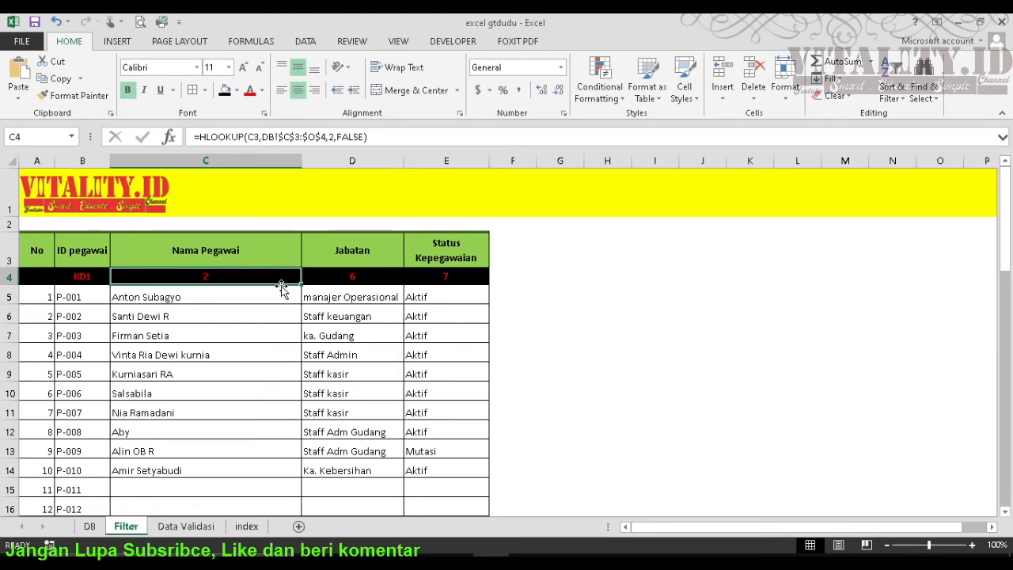
drag(300, 284, 460, 287)
click(628, 340)
click(90, 526)
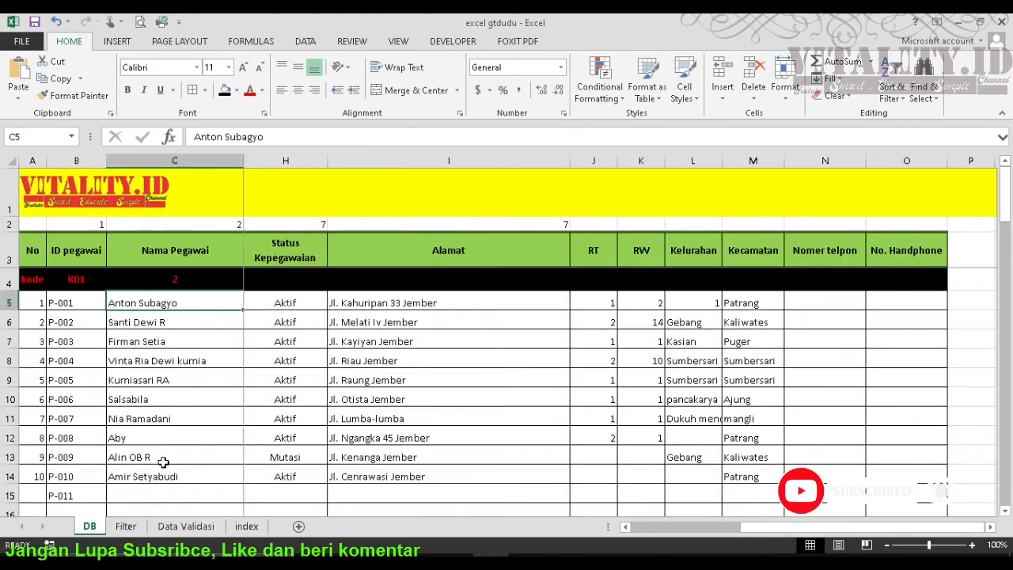
On the DB sheet, enter code 3 in D4 and continue the code series from C4 across to 7 in H4.
click(216, 285)
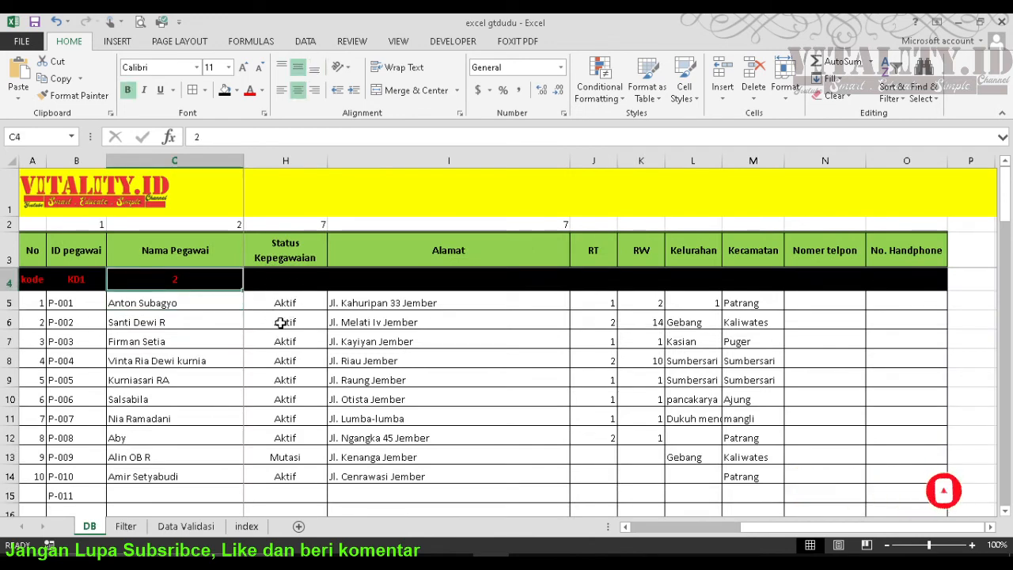
key(Right)
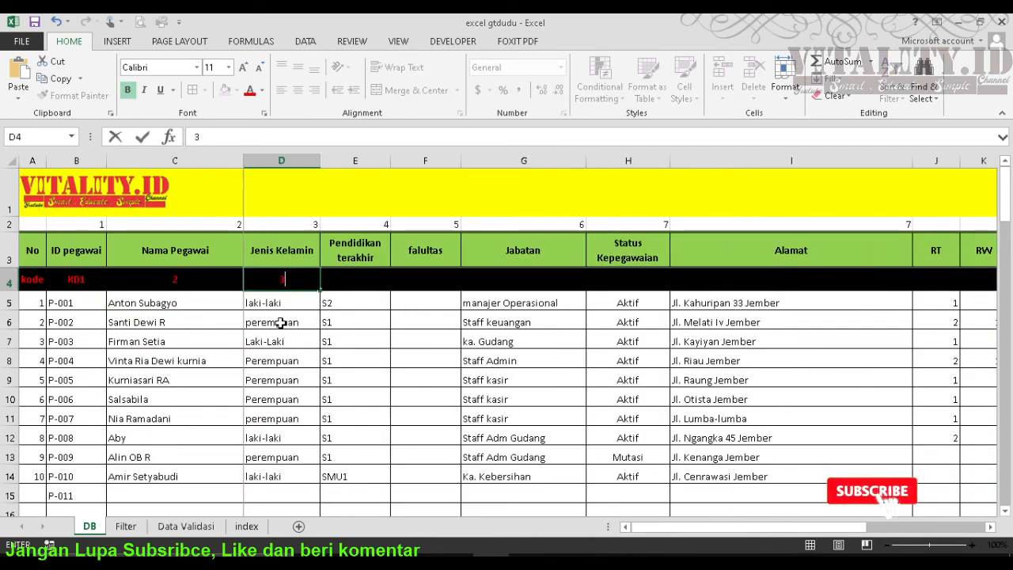
right_click(281, 323)
click(168, 296)
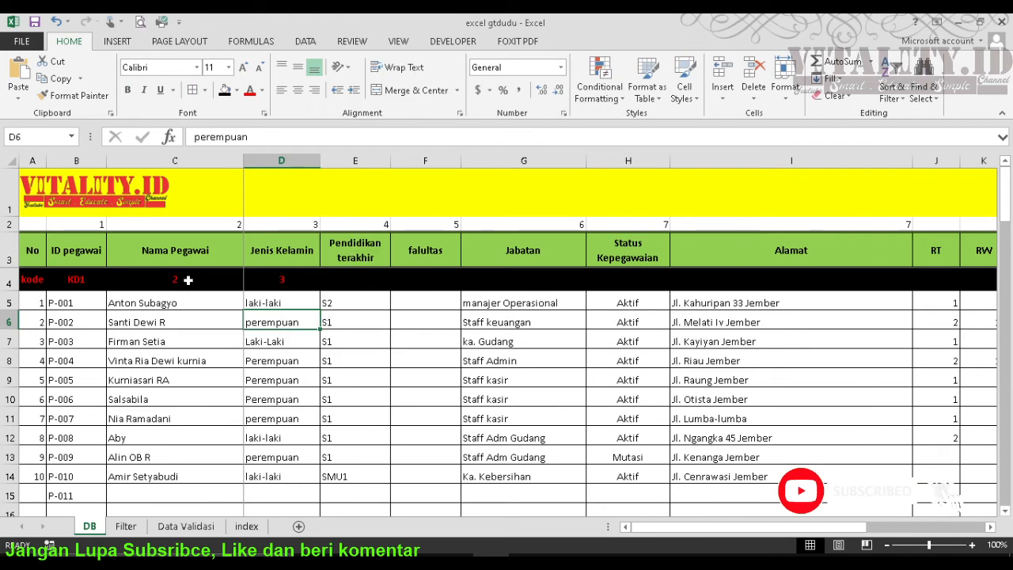
drag(192, 278, 741, 290)
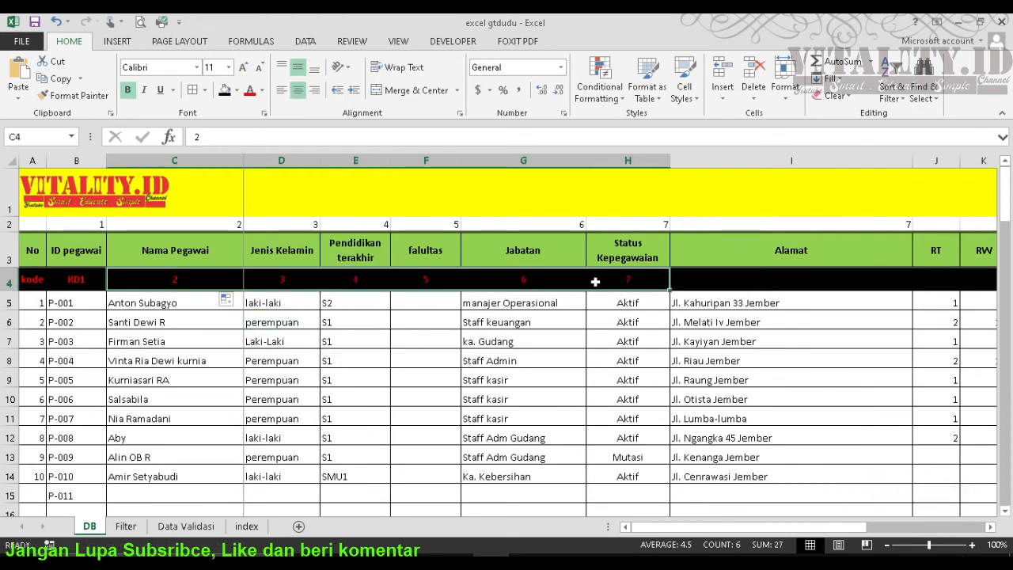
On the Filter sheet, hide row 4 that holds the column codes.
click(126, 526)
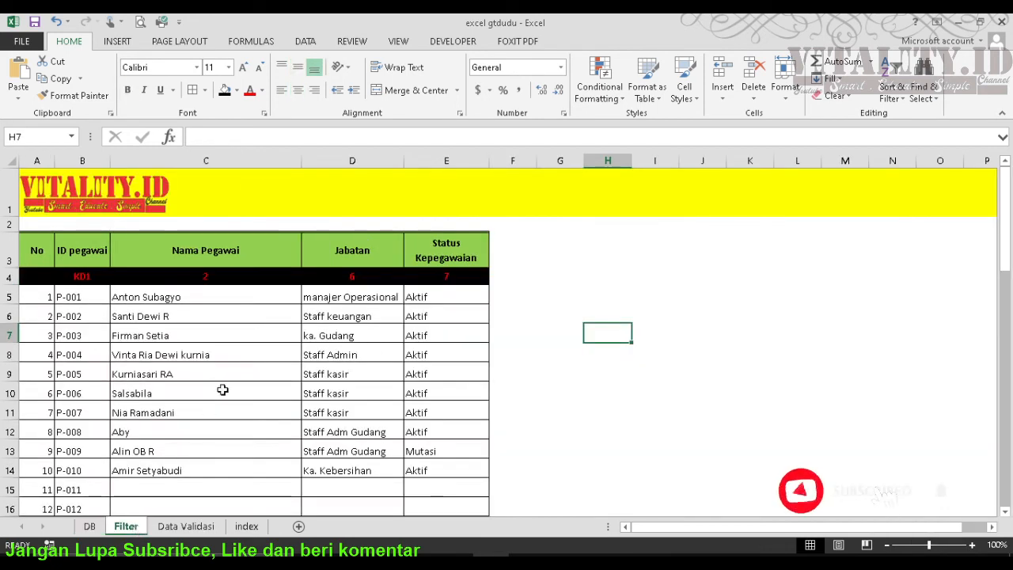
click(231, 386)
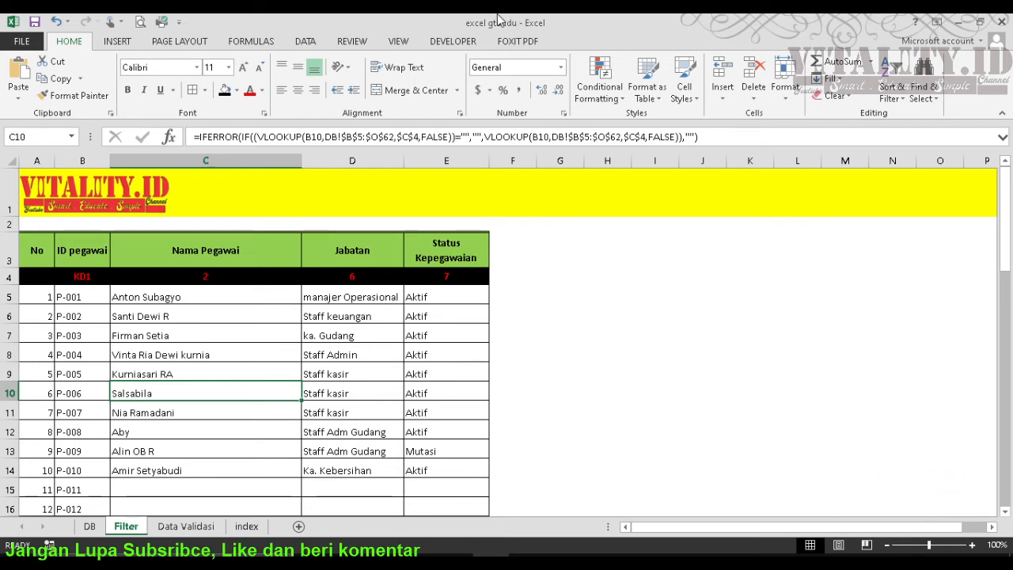
right_click(11, 277)
click(68, 471)
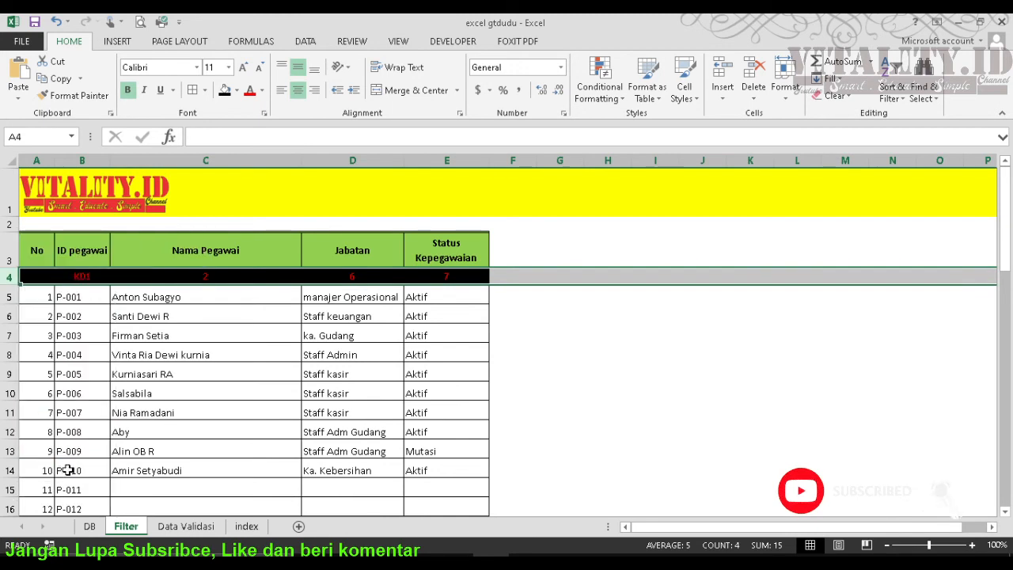
click(219, 372)
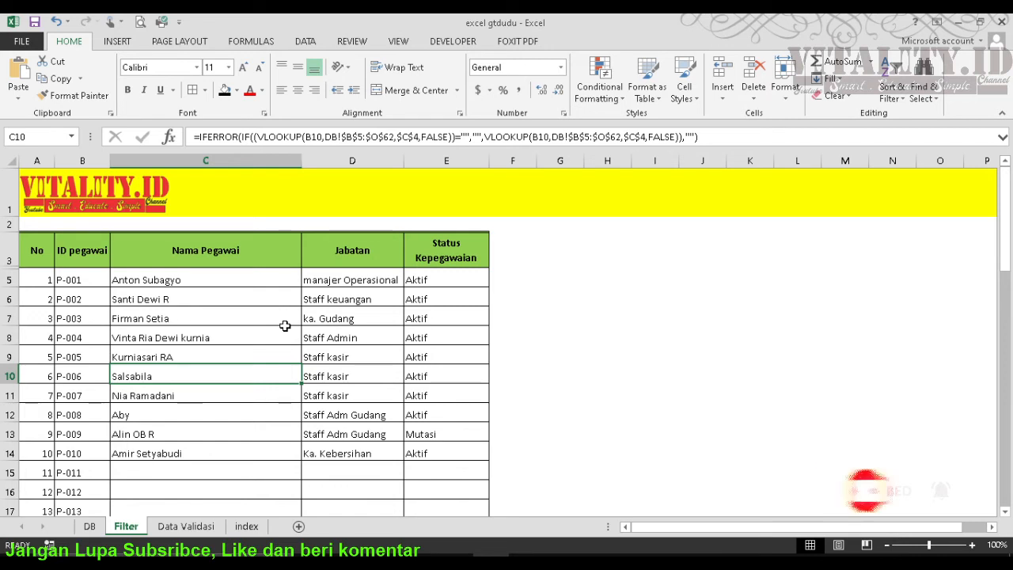
Turn on filtering for the header cells A3:E3.
drag(37, 248, 443, 248)
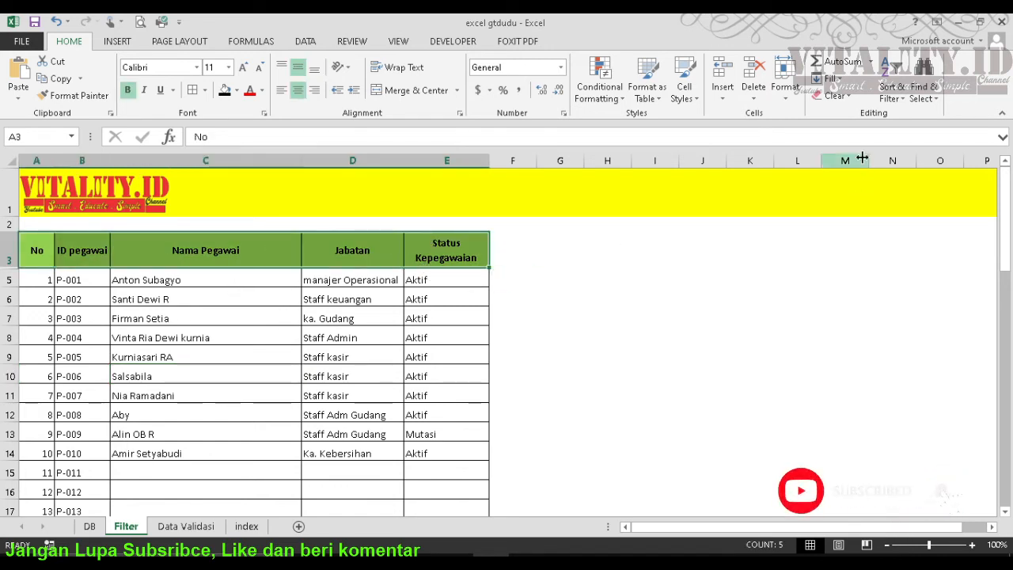
click(899, 99)
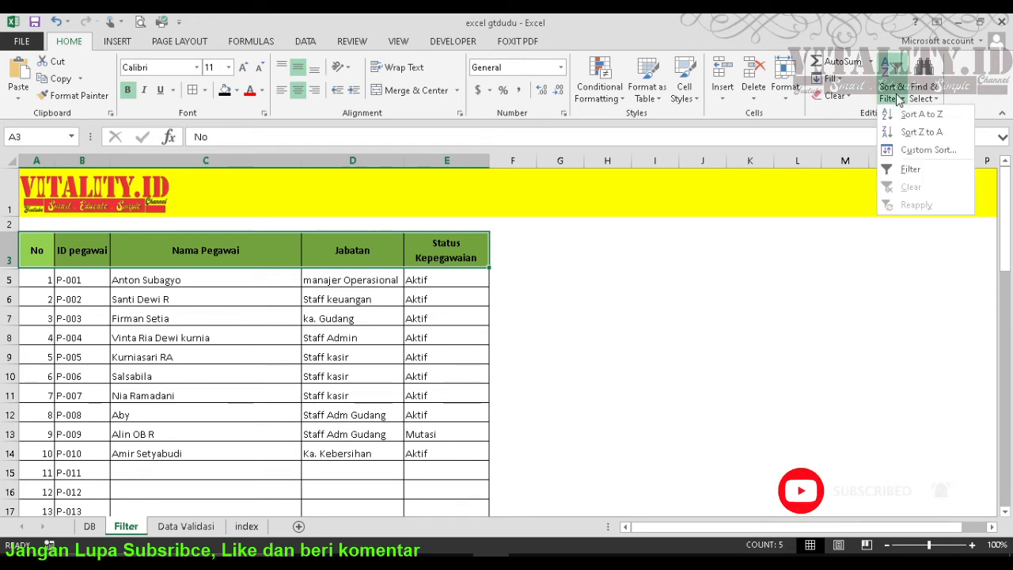
click(914, 174)
click(324, 299)
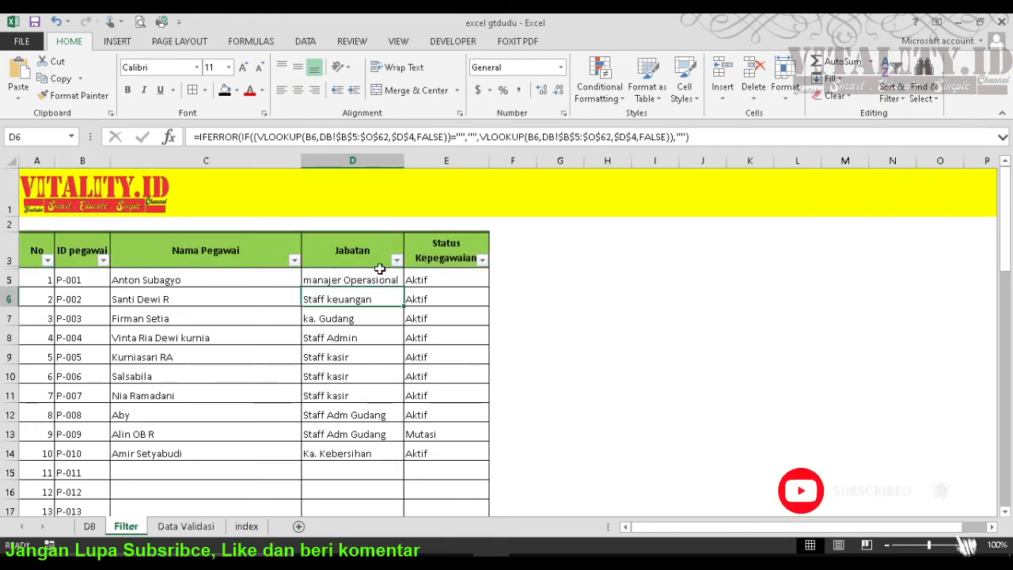
Examine the Jabatan header's filter list and the Filter option for the header cells without applying anything.
click(396, 260)
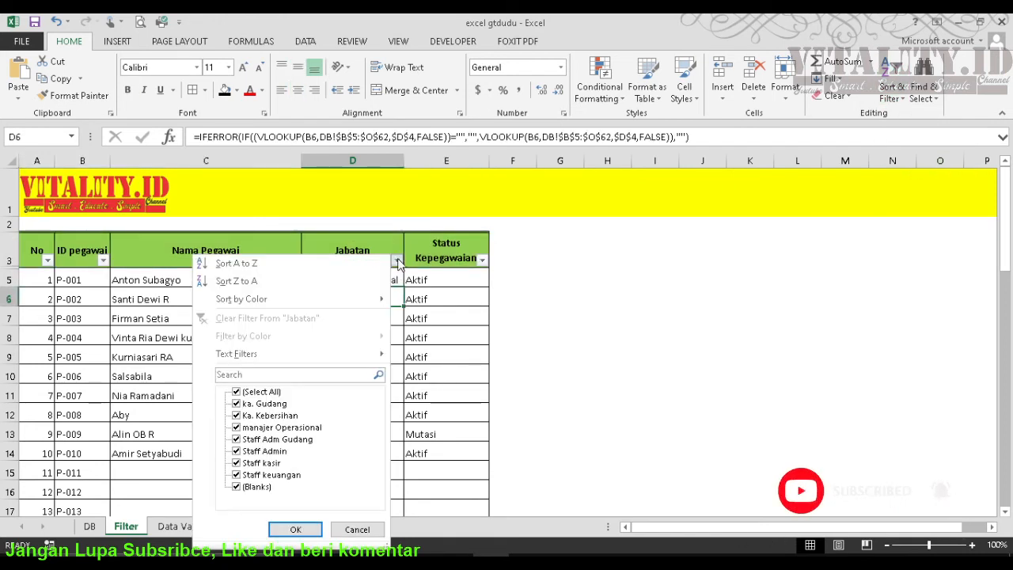
click(397, 261)
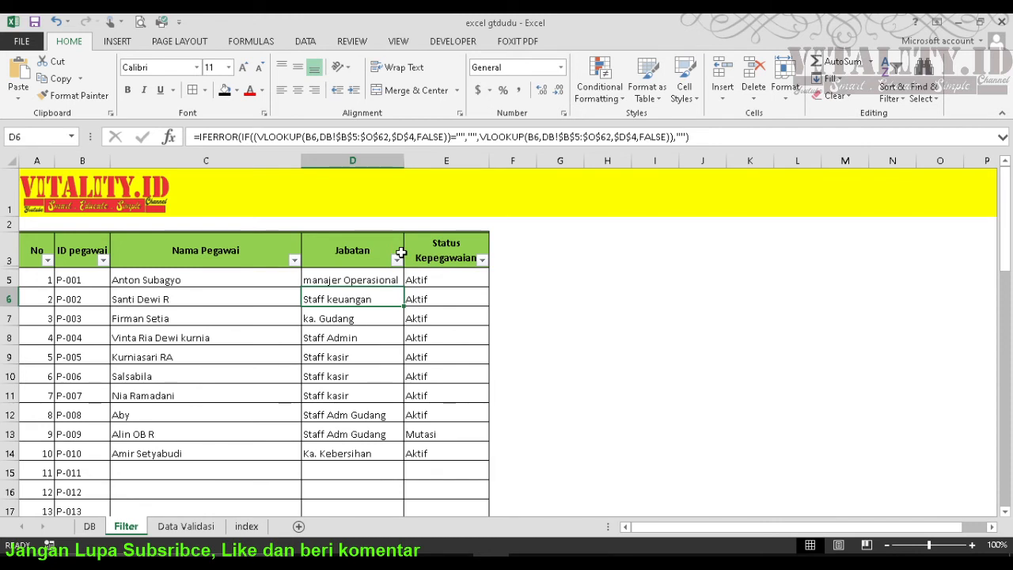
click(661, 257)
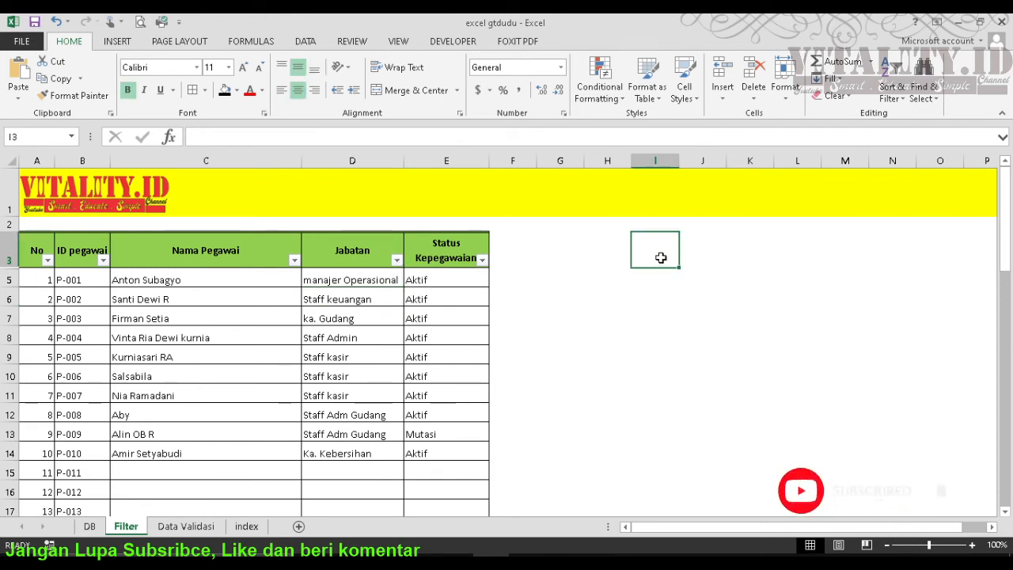
drag(39, 252, 470, 237)
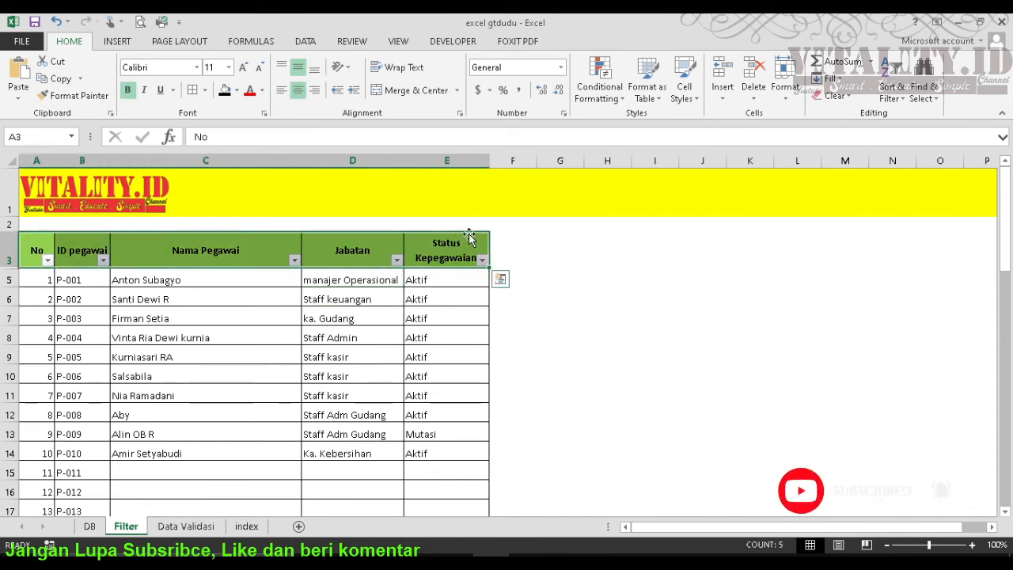
click(893, 88)
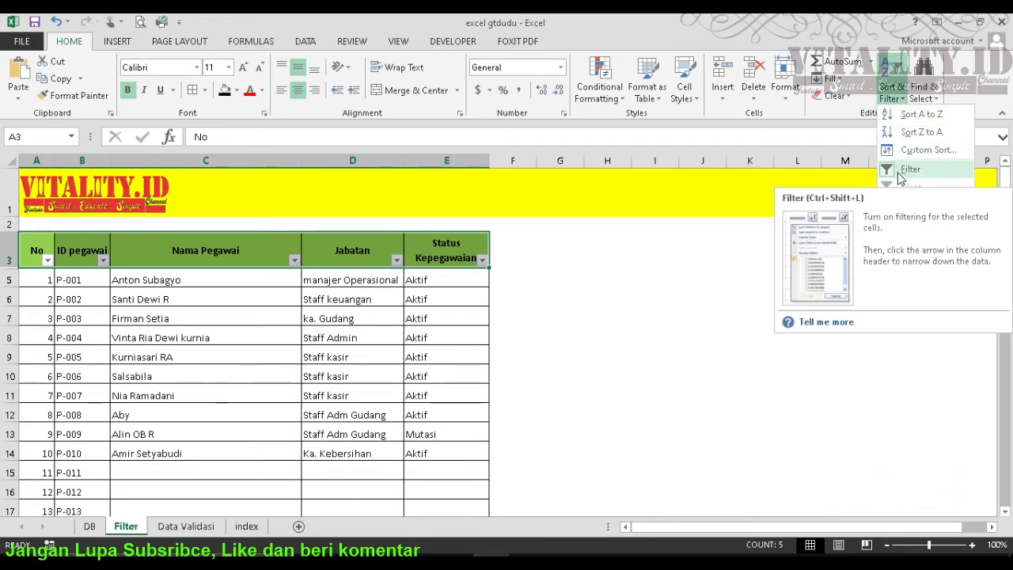
click(444, 264)
click(445, 264)
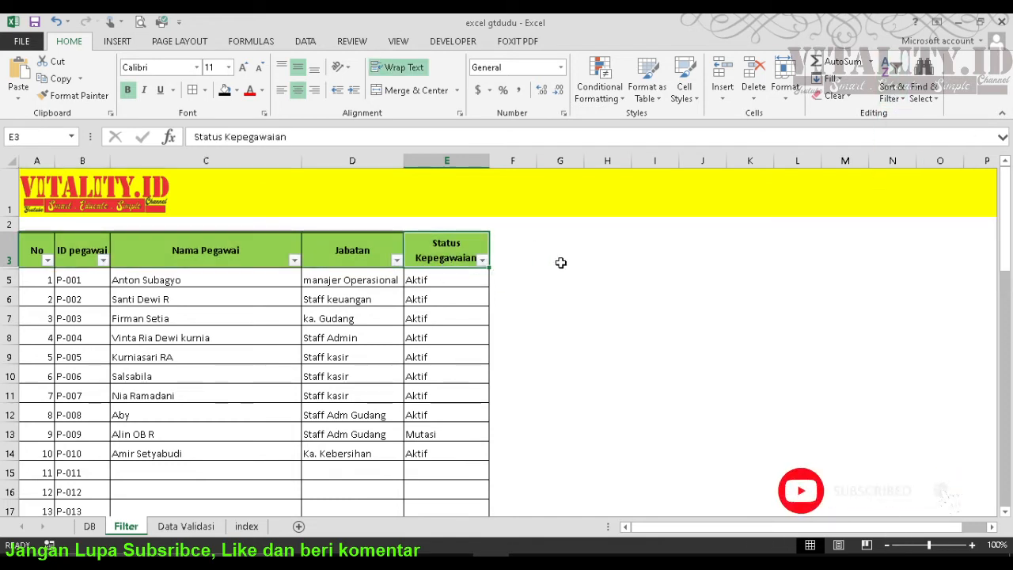
click(497, 254)
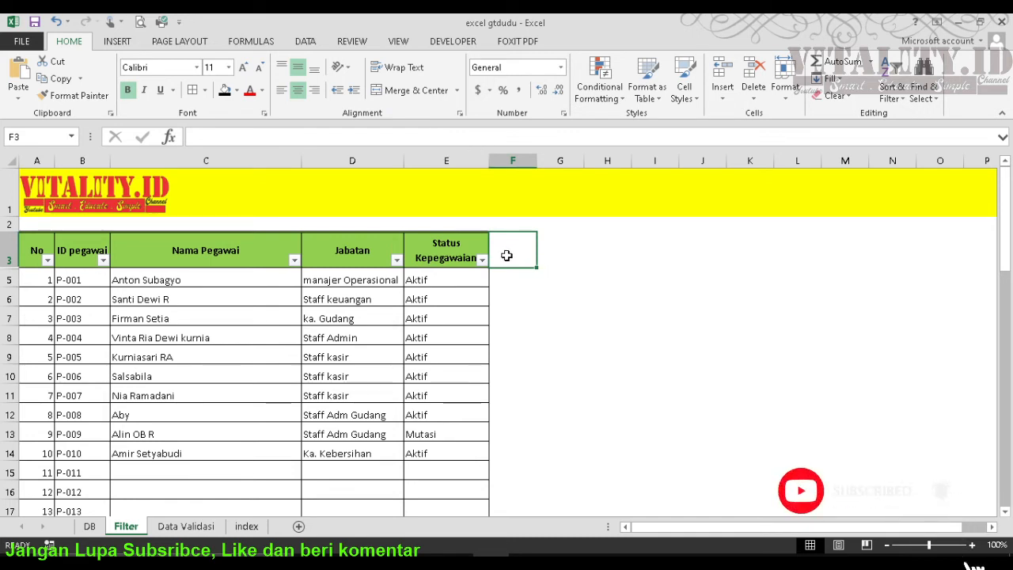
Merge and center cells F2:G2 above the header row.
drag(504, 224, 556, 251)
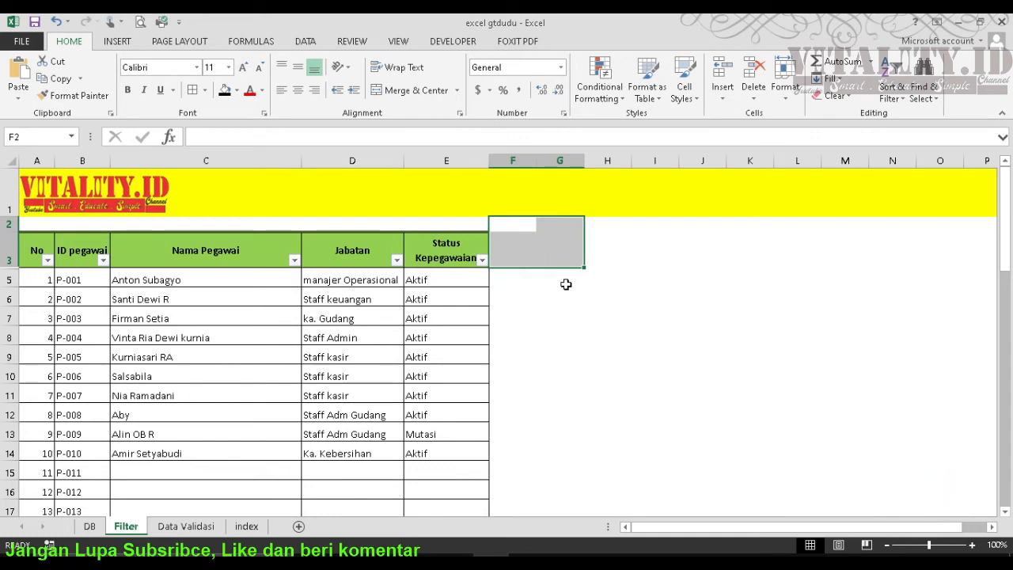
drag(511, 224, 543, 224)
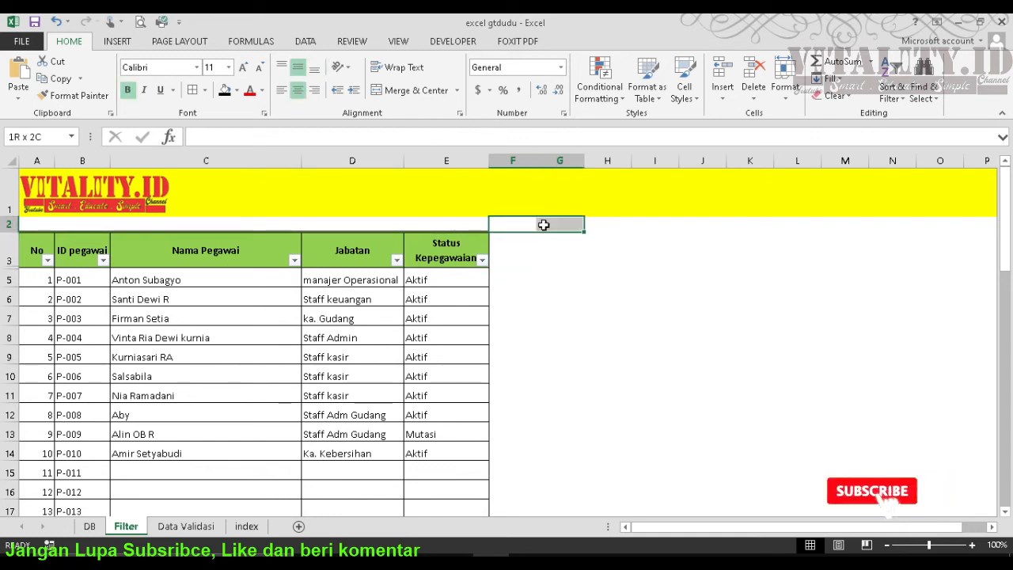
click(420, 92)
Enter the subheadings L in F3 and P in G3, and the title JENIS KELAMIN in the merged cell F2.
click(510, 240)
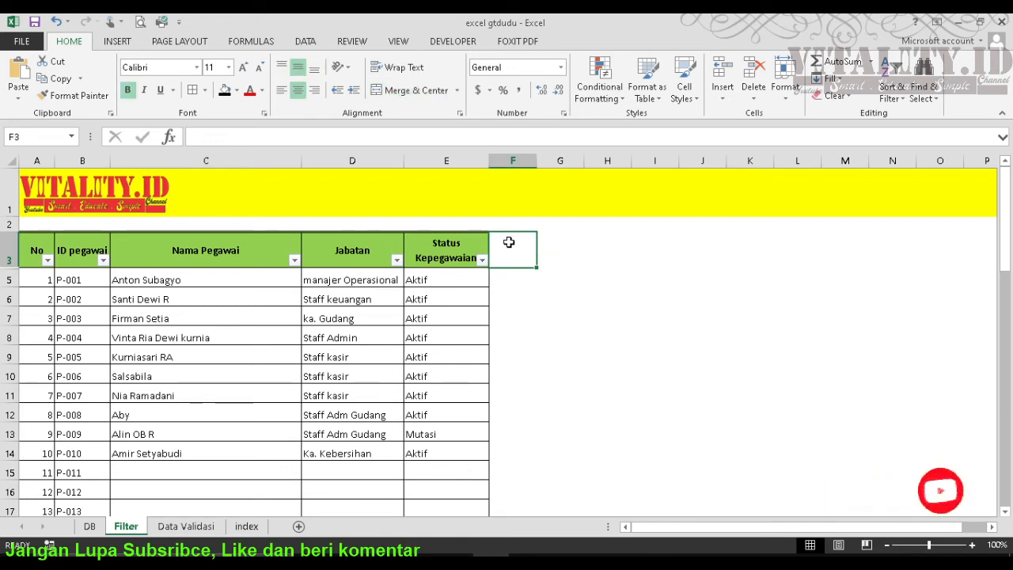
key(Right)
text(P)
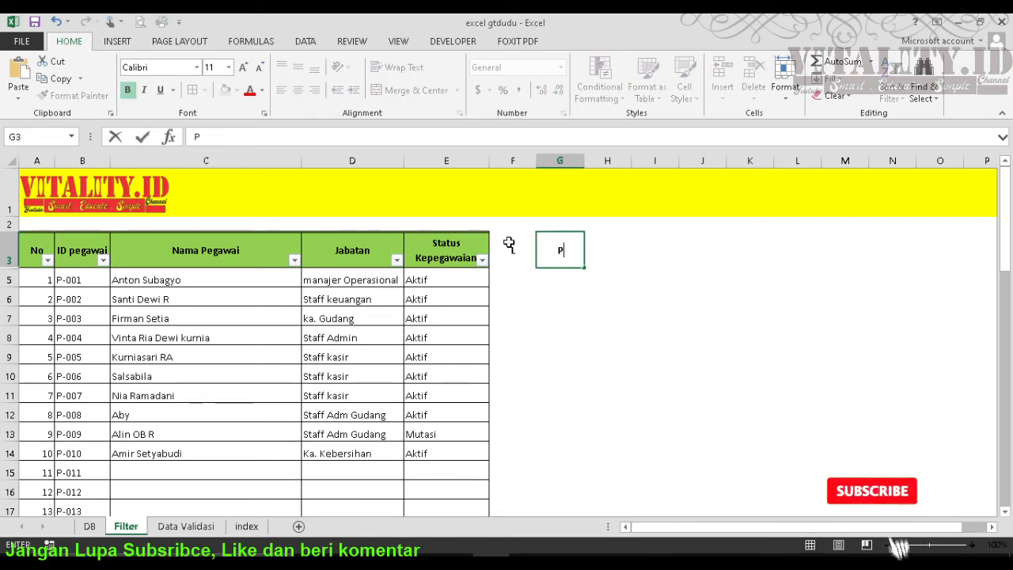
click(527, 229)
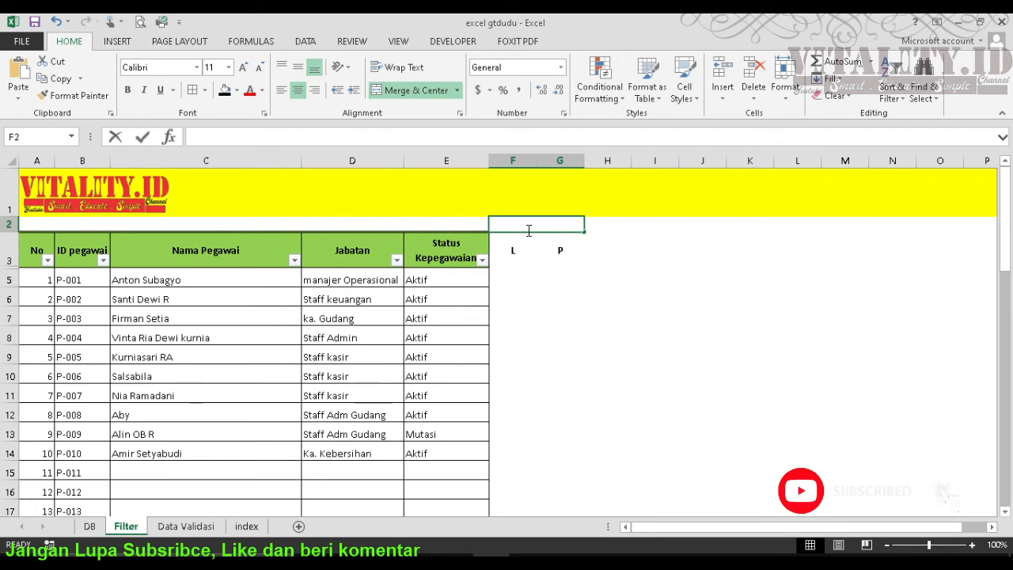
text(JENIS)
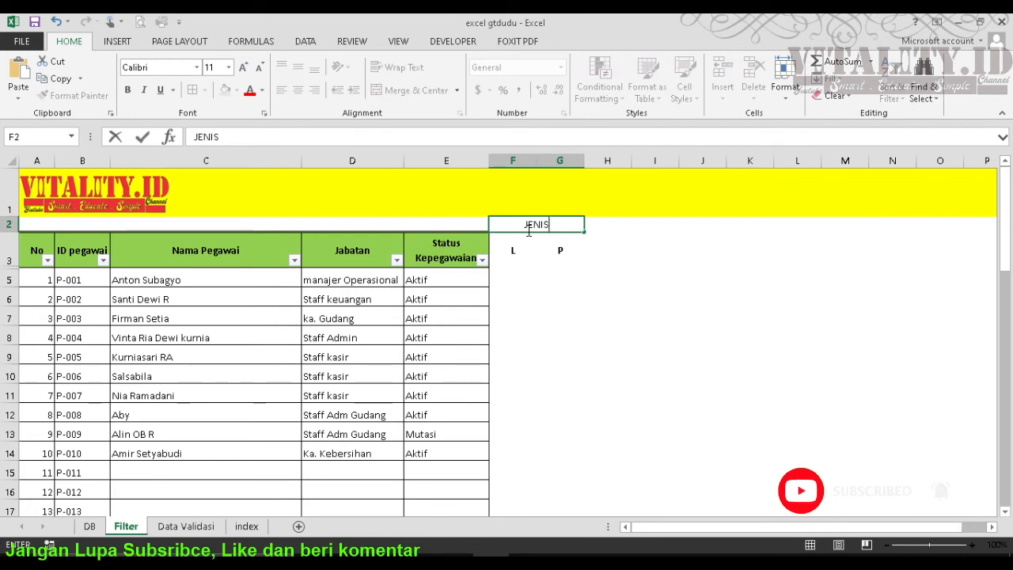
text( KELAMIN)
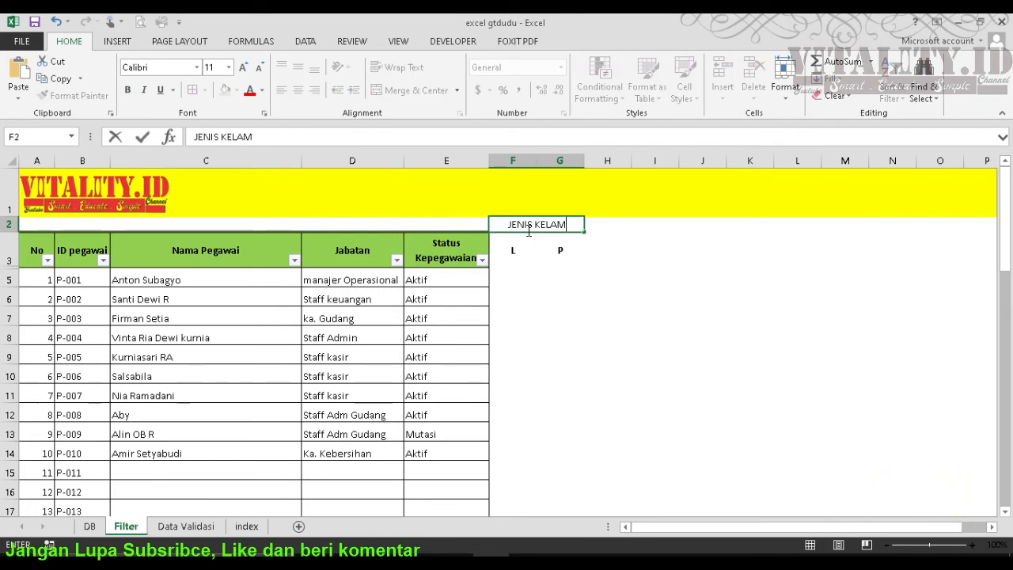
click(583, 273)
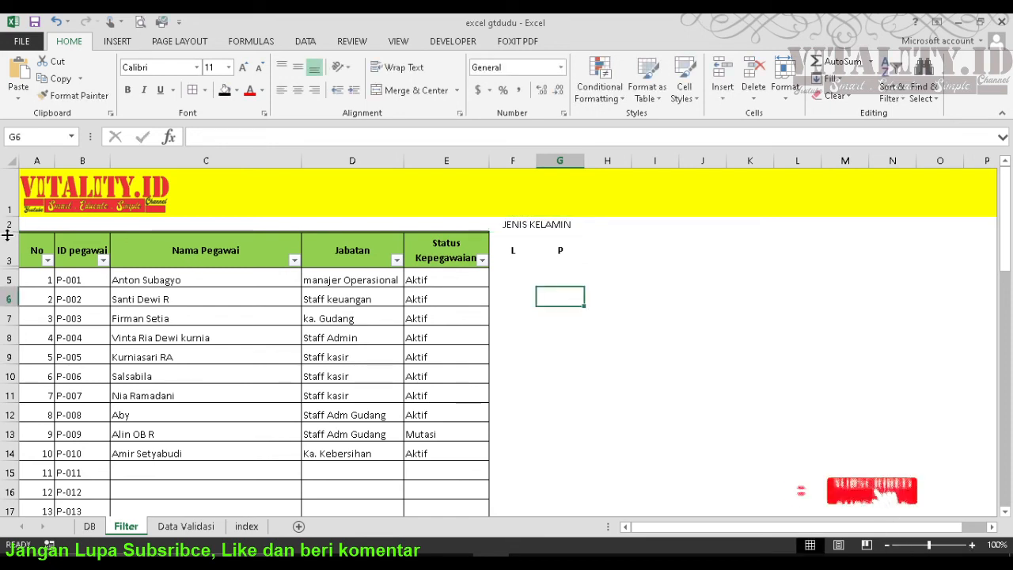
Reapply filtering with rows 2 and 3 selected, and check the JENIS KELAMIN filter list.
drag(10, 224, 133, 245)
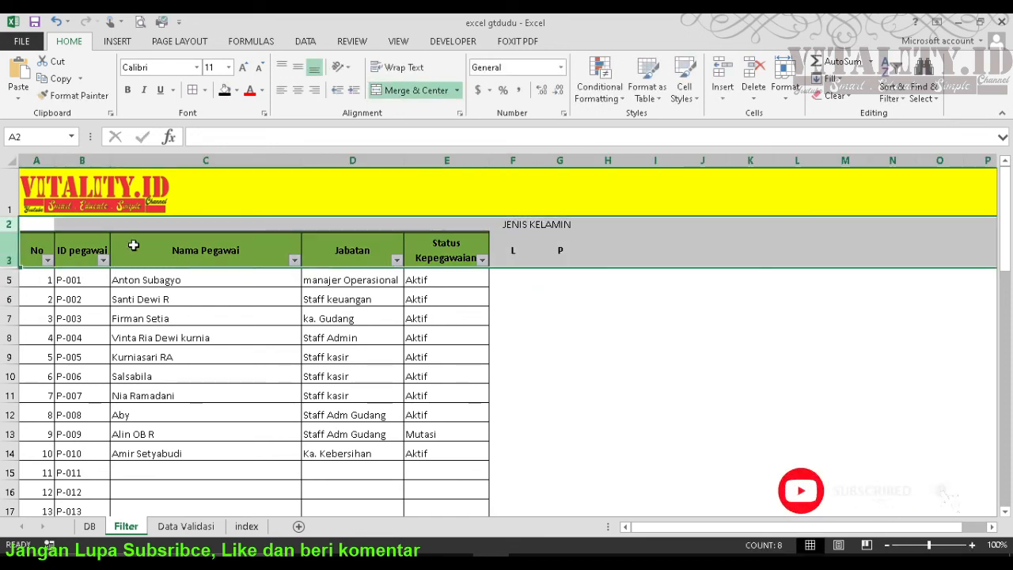
click(892, 92)
click(904, 168)
click(892, 92)
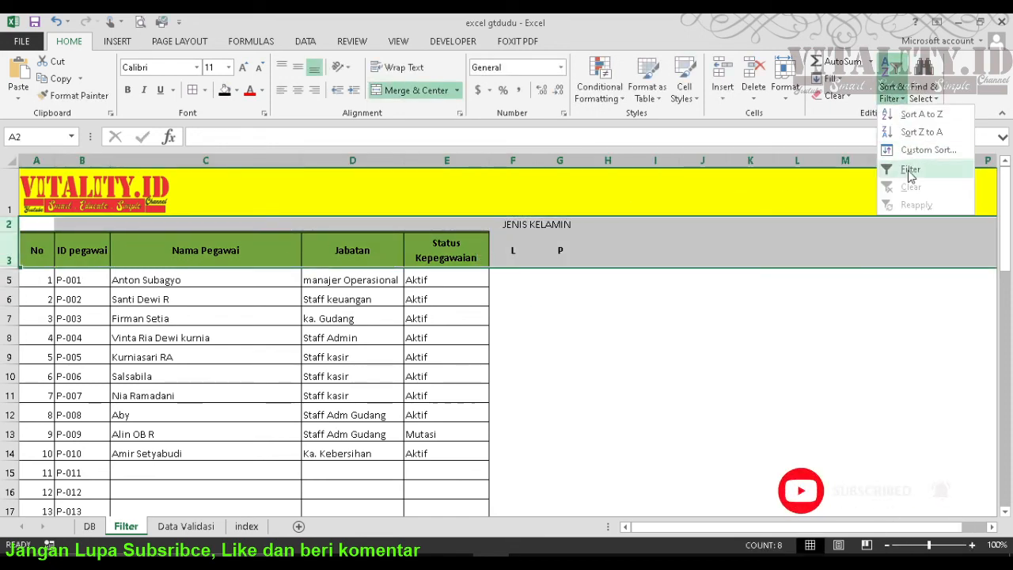
click(904, 167)
click(516, 252)
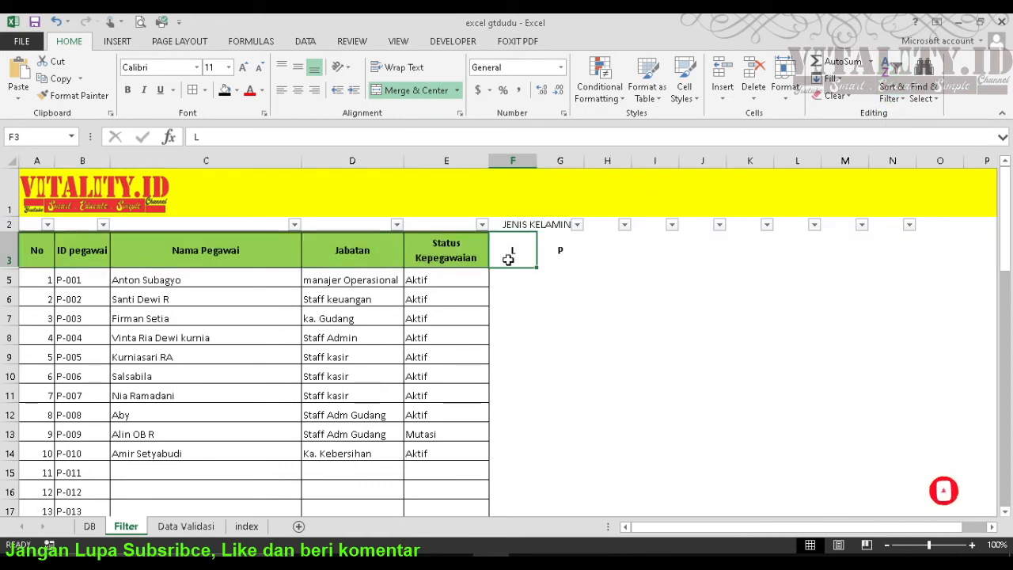
click(574, 225)
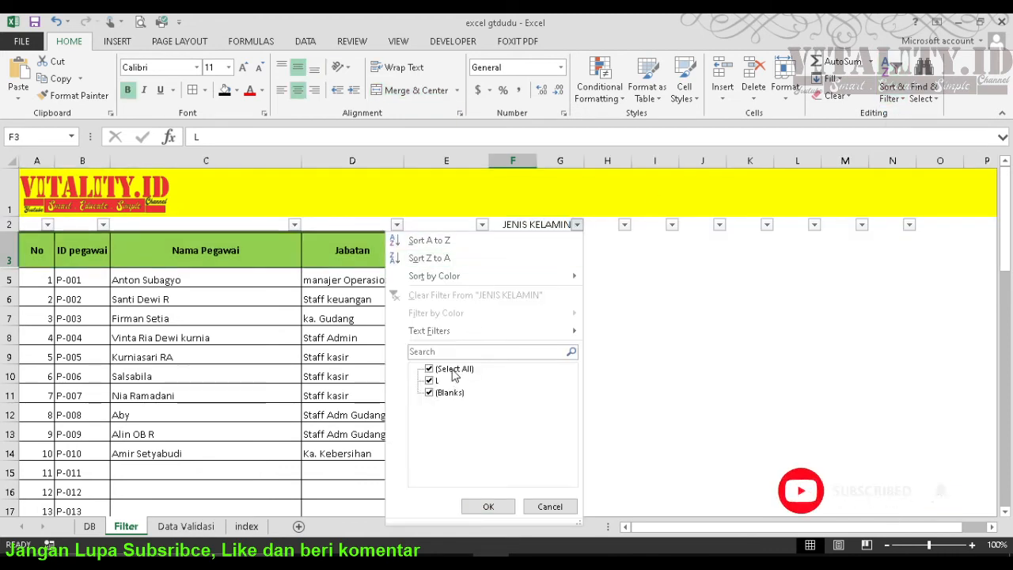
click(563, 501)
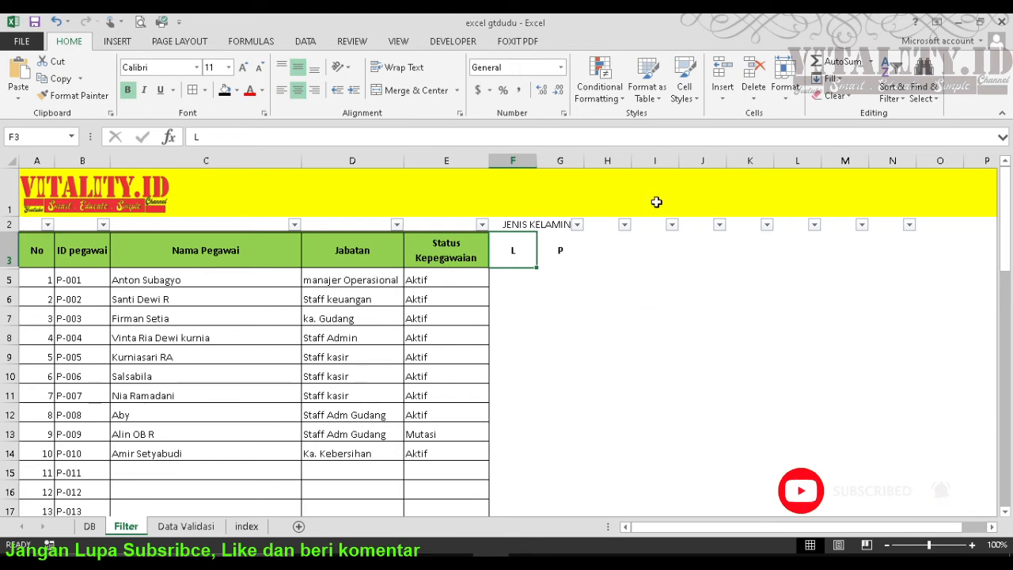
Turn off the filter on row 2.
click(892, 92)
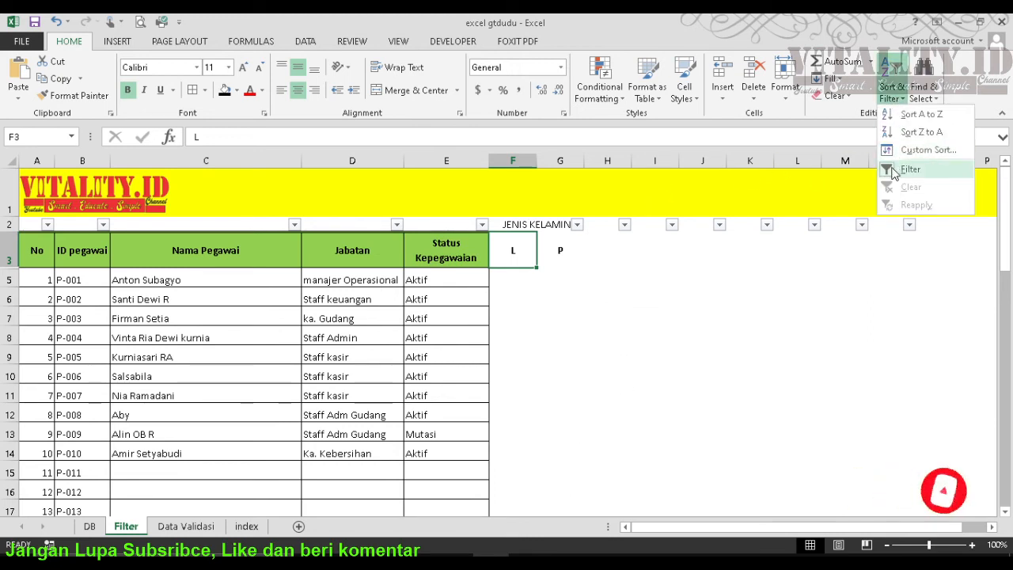
click(903, 168)
click(607, 328)
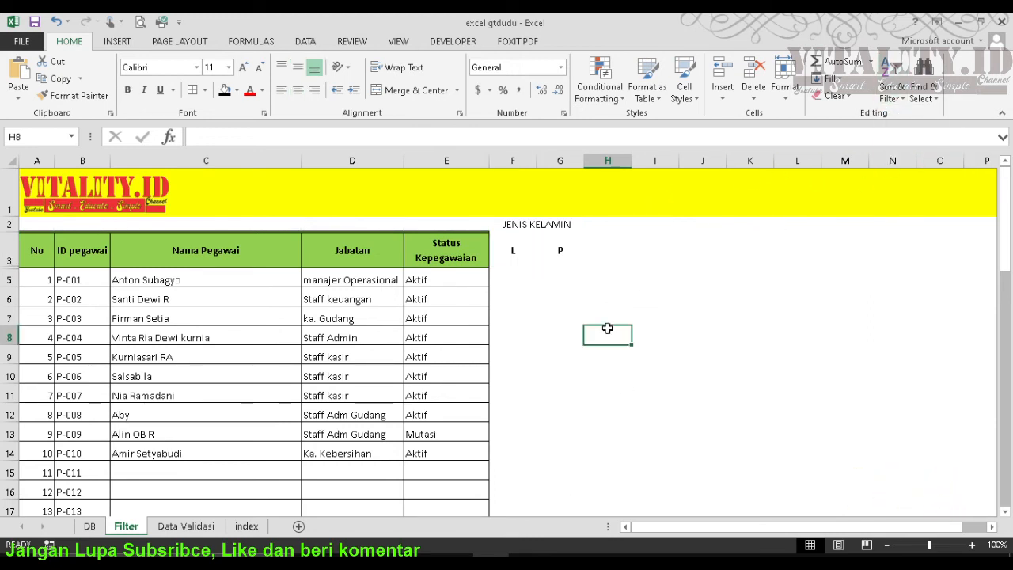
Clear the JENIS KELAMIN title and the L and P subheadings by emptying cells F2:G5.
click(512, 254)
click(543, 252)
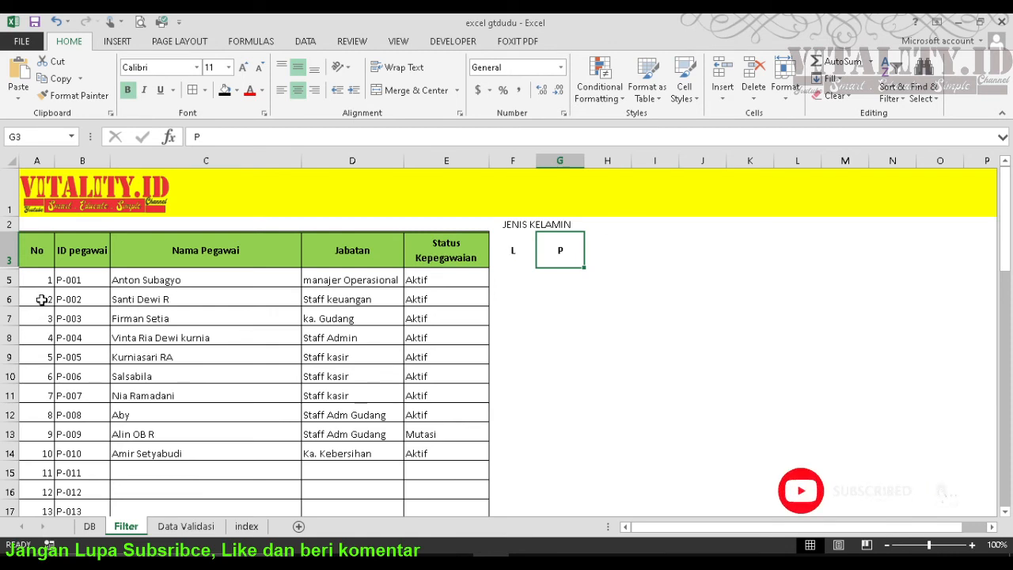
click(10, 253)
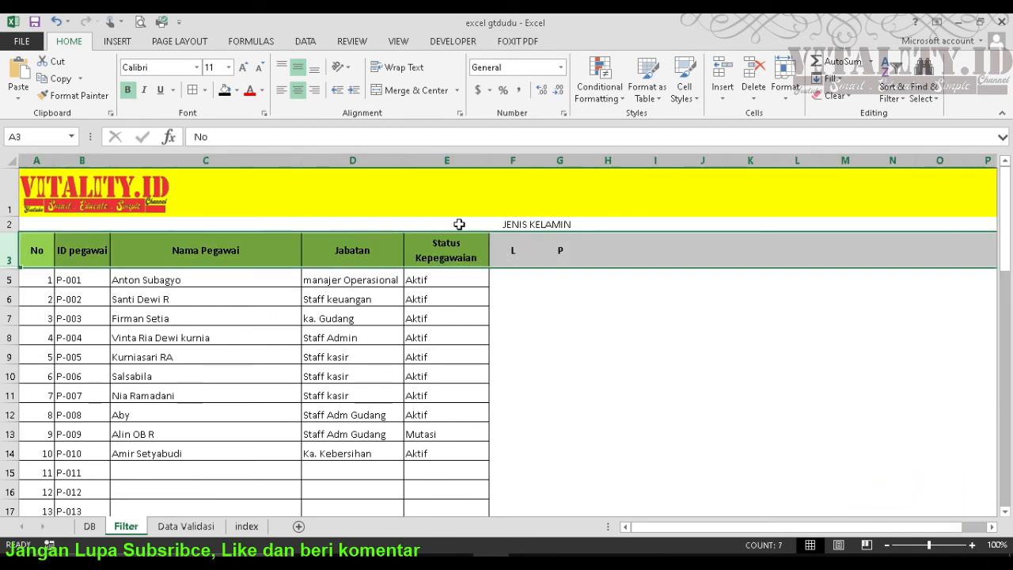
click(624, 294)
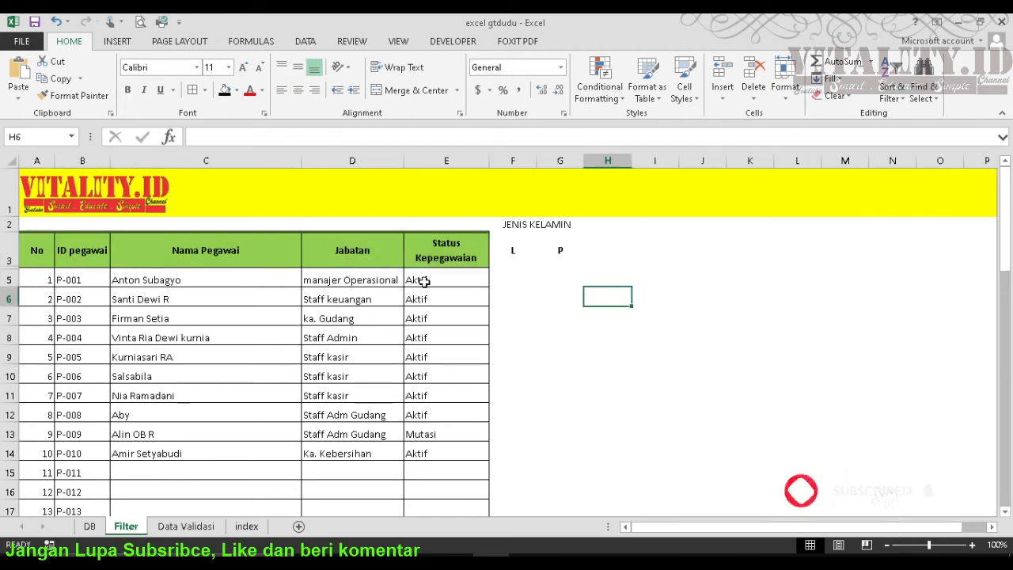
drag(519, 225, 531, 260)
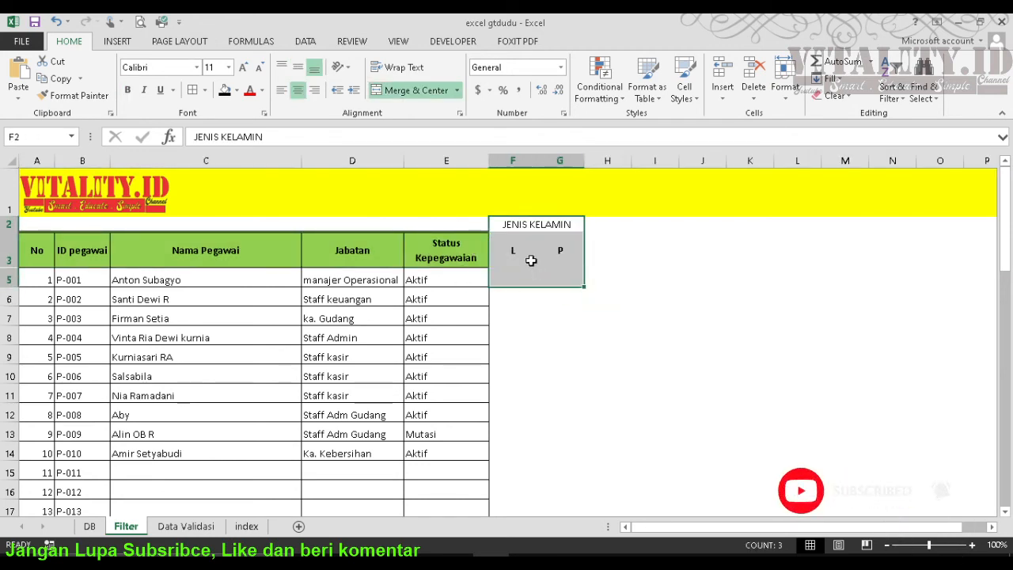
key(Delete)
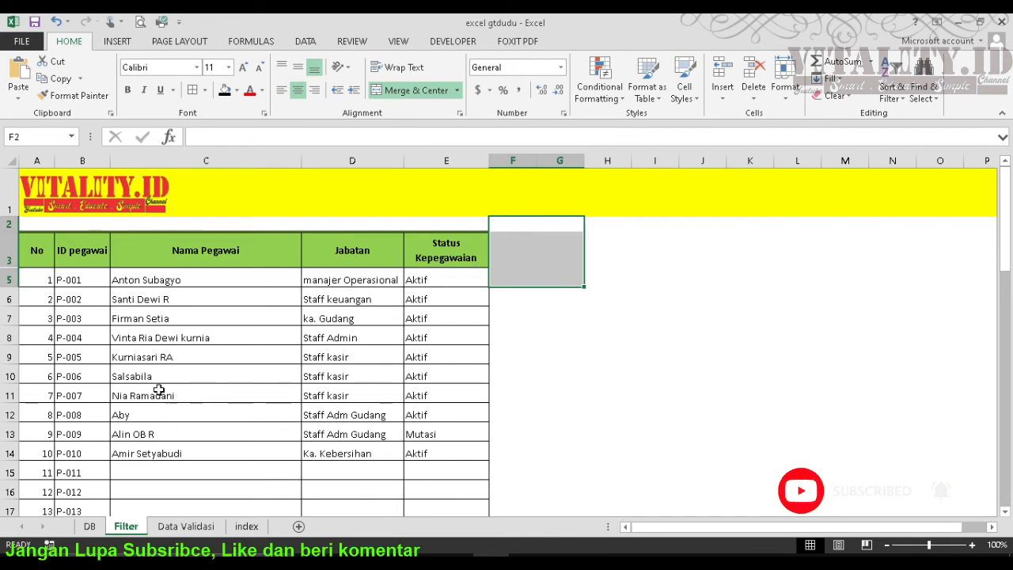
Apply filtering to the header cells A3:E3, from No to Status Kepegawaian.
drag(38, 256, 431, 272)
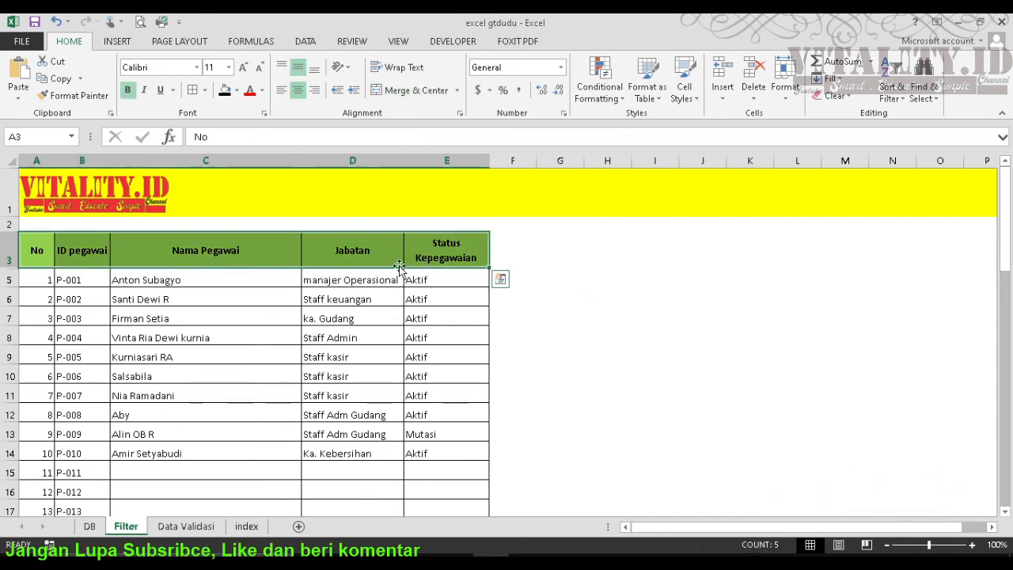
click(892, 83)
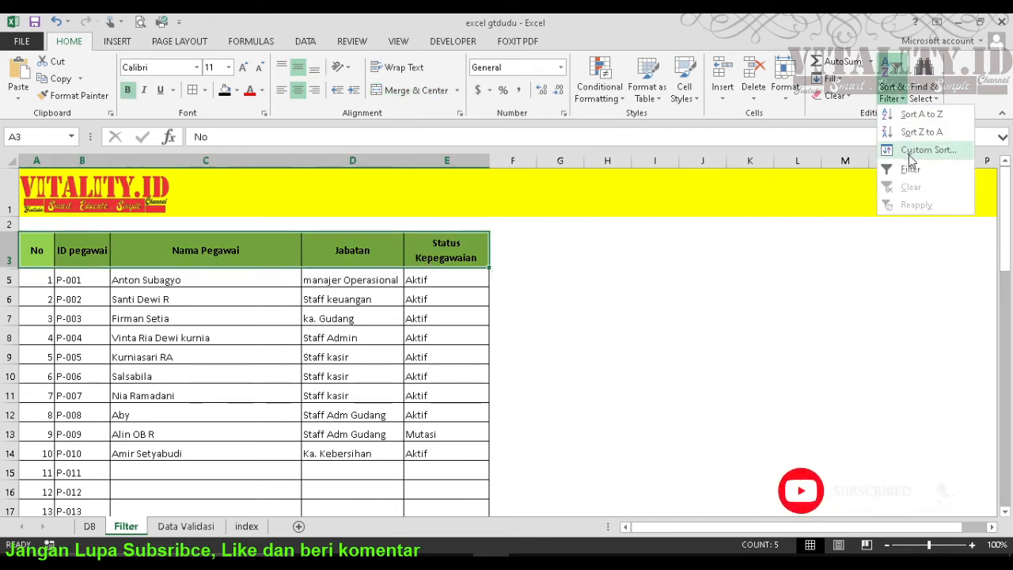
click(910, 167)
click(39, 311)
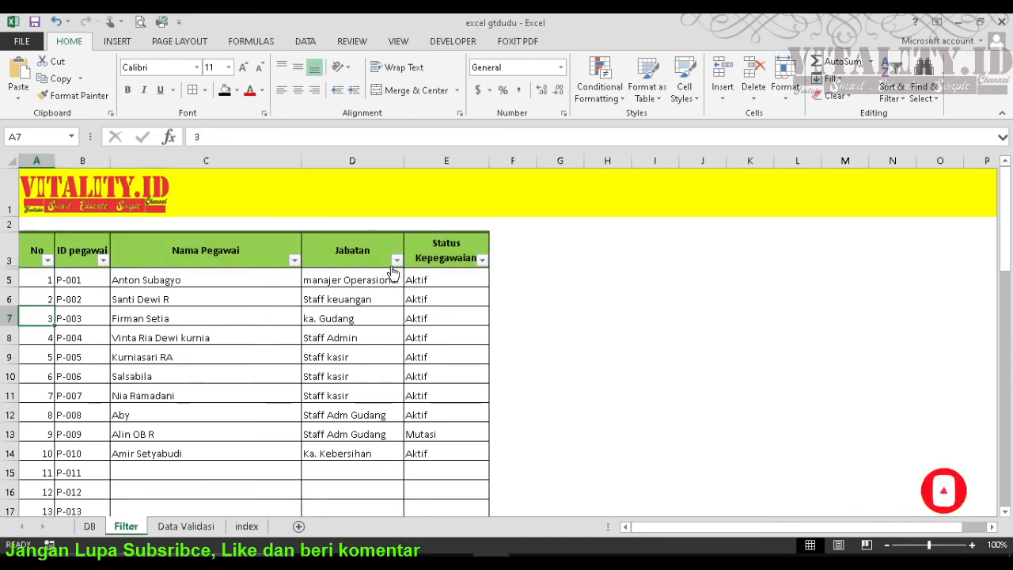
Filter the Jabatan column to show only Staff kasir.
drag(348, 356, 352, 395)
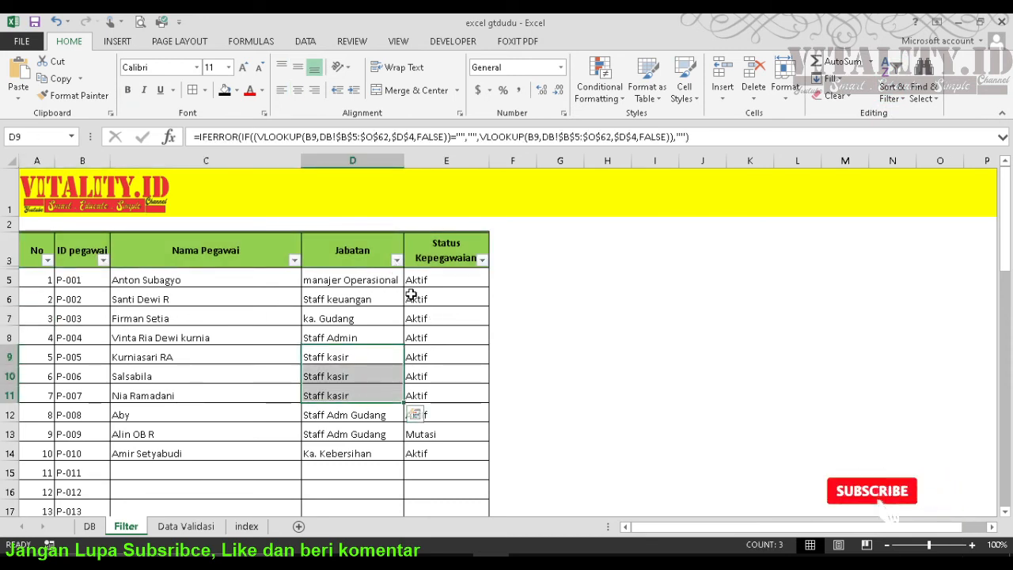
click(396, 260)
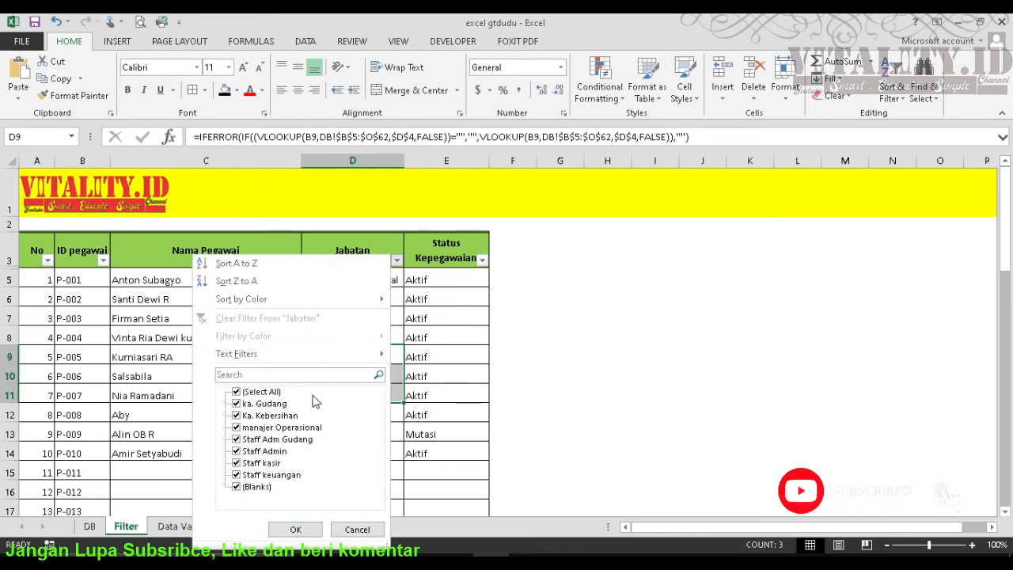
click(273, 391)
click(261, 463)
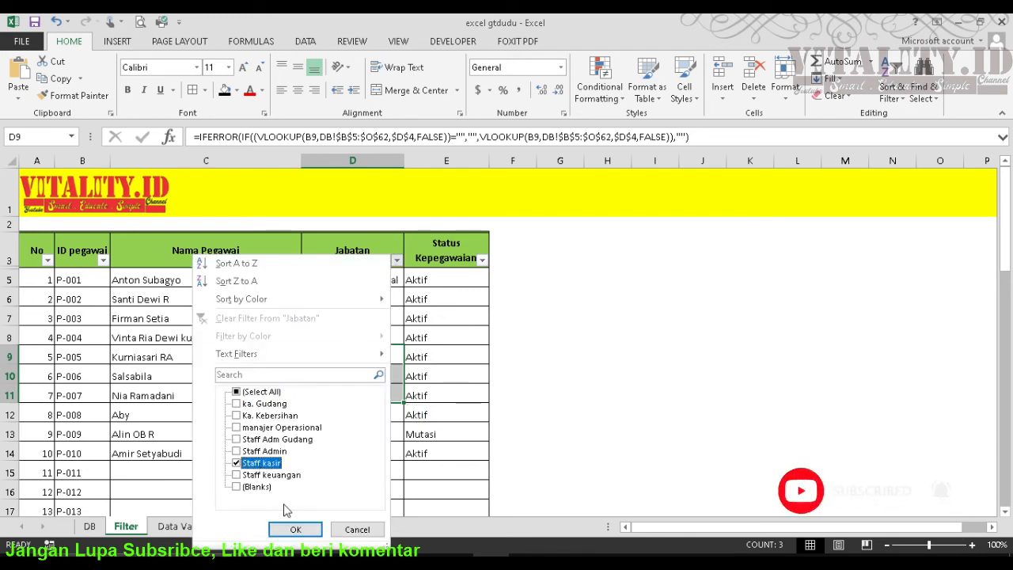
click(295, 529)
click(573, 394)
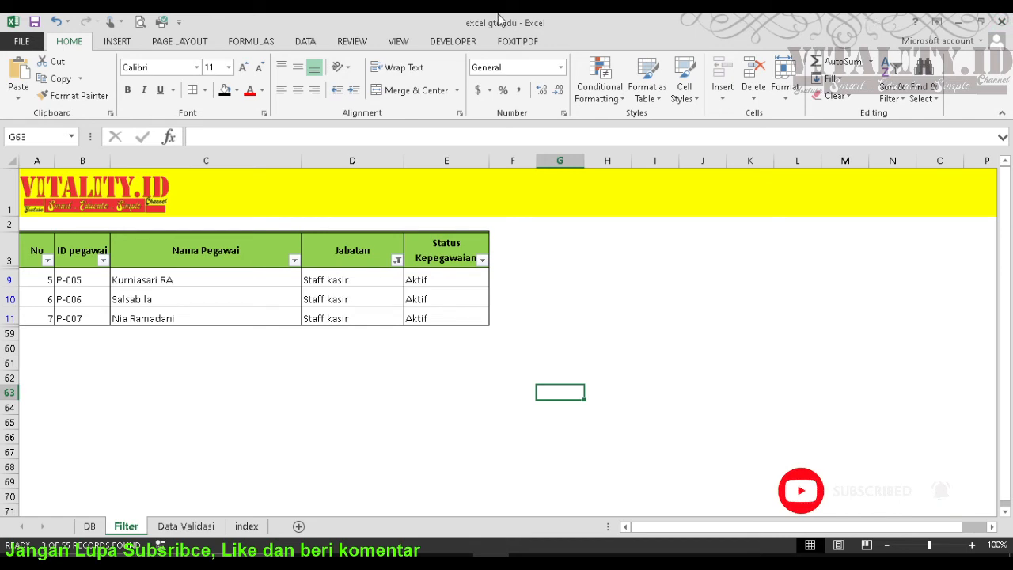
click(610, 318)
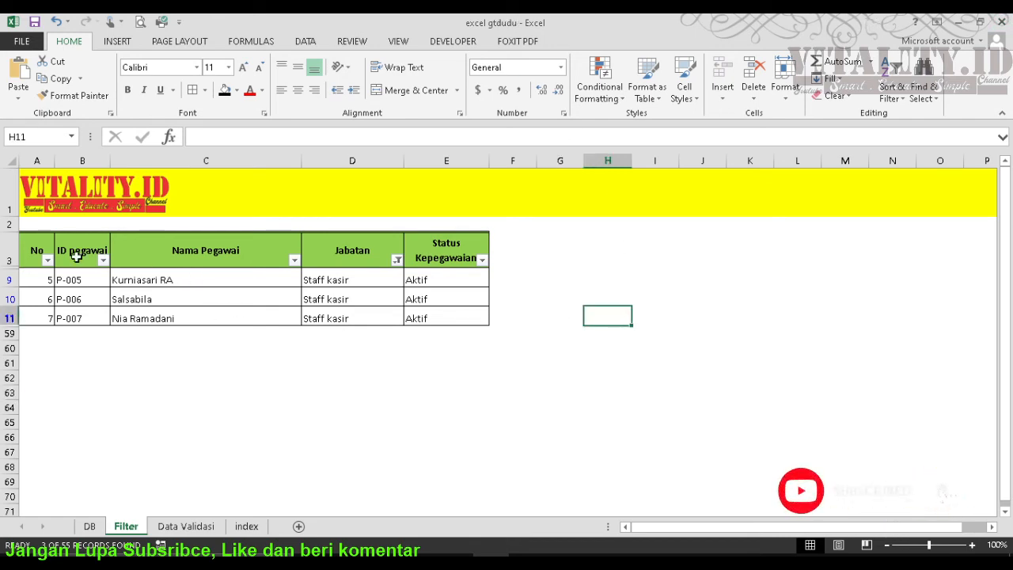
Try copying the header and filtered Staff kasir rows to G3, and undo the paste.
drag(49, 237, 447, 318)
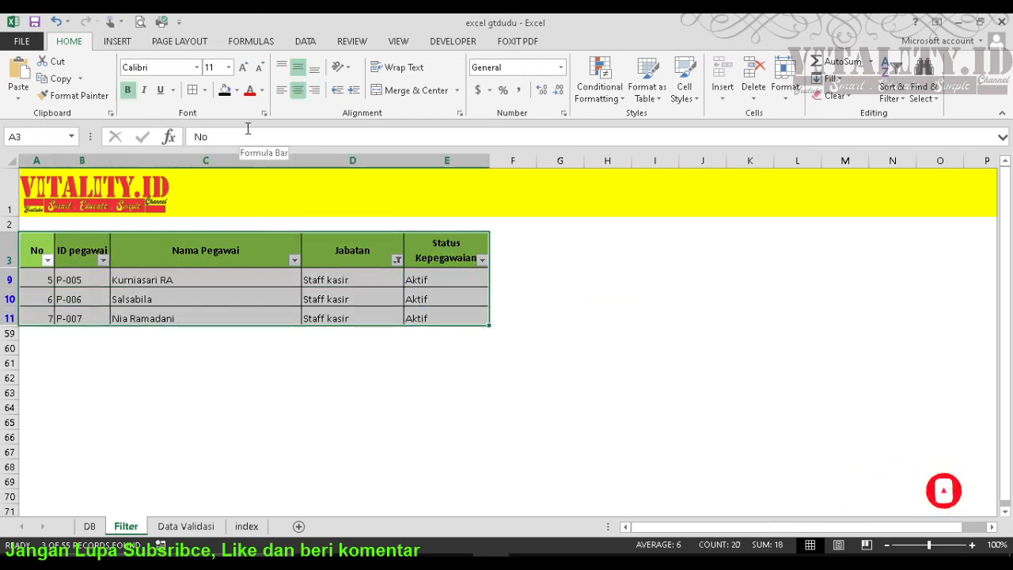
key(ctrl+c)
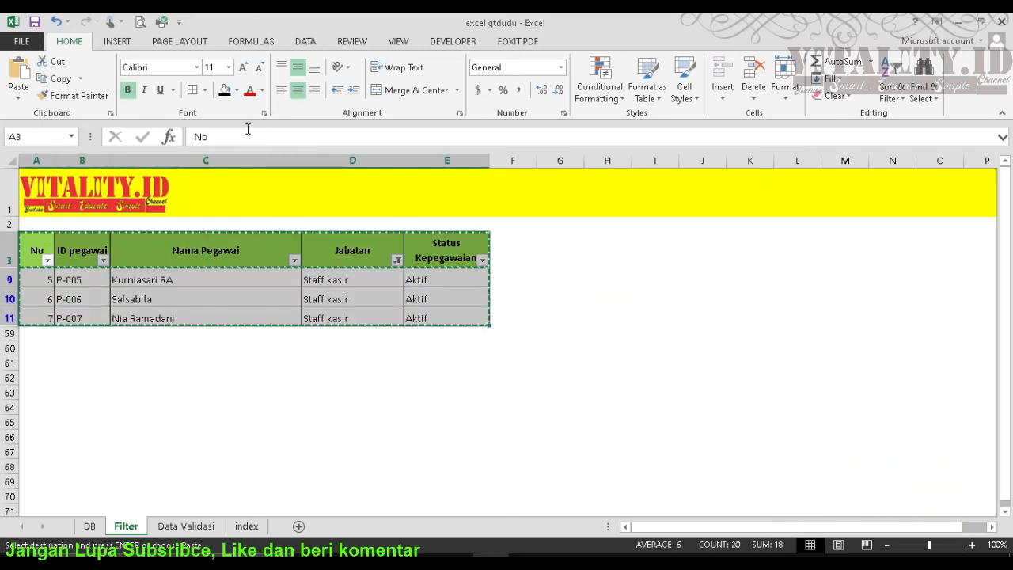
click(571, 246)
key(ctrl+v)
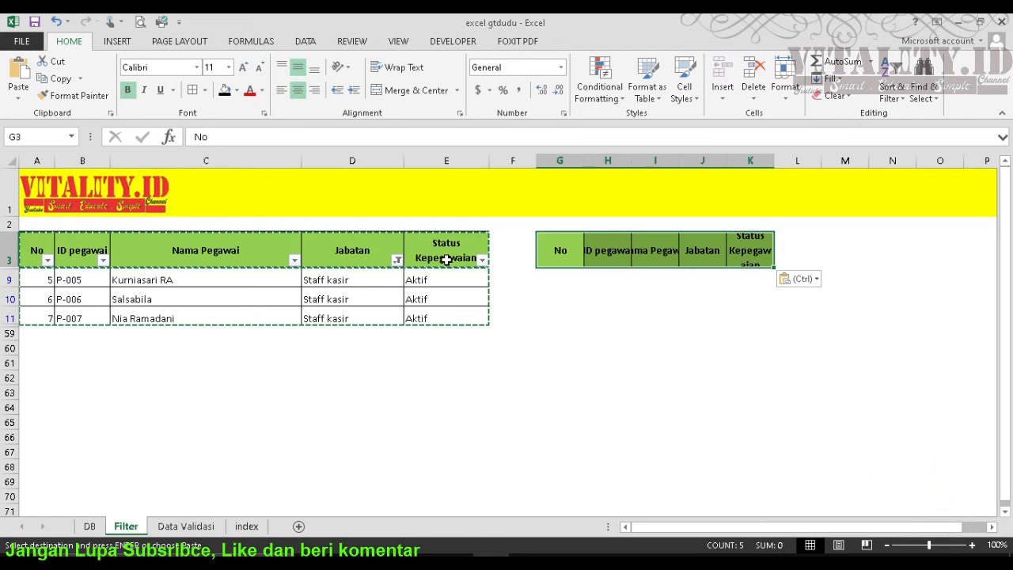
key(ctrl+z)
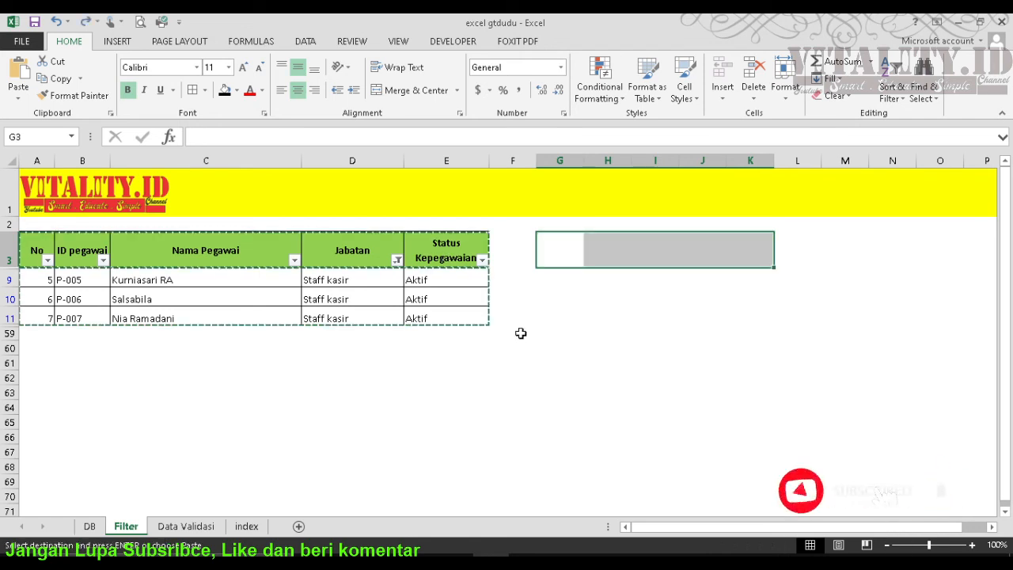
click(447, 376)
Restrict the header and Staff kasir selection to visible cells only, try pasting at G3, and undo the paste.
drag(32, 250, 450, 314)
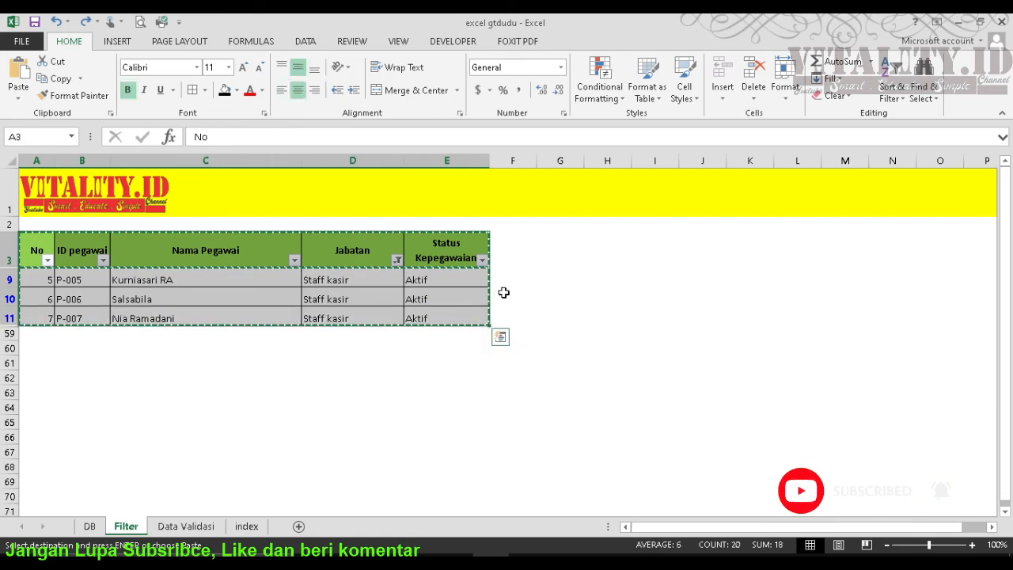
click(922, 98)
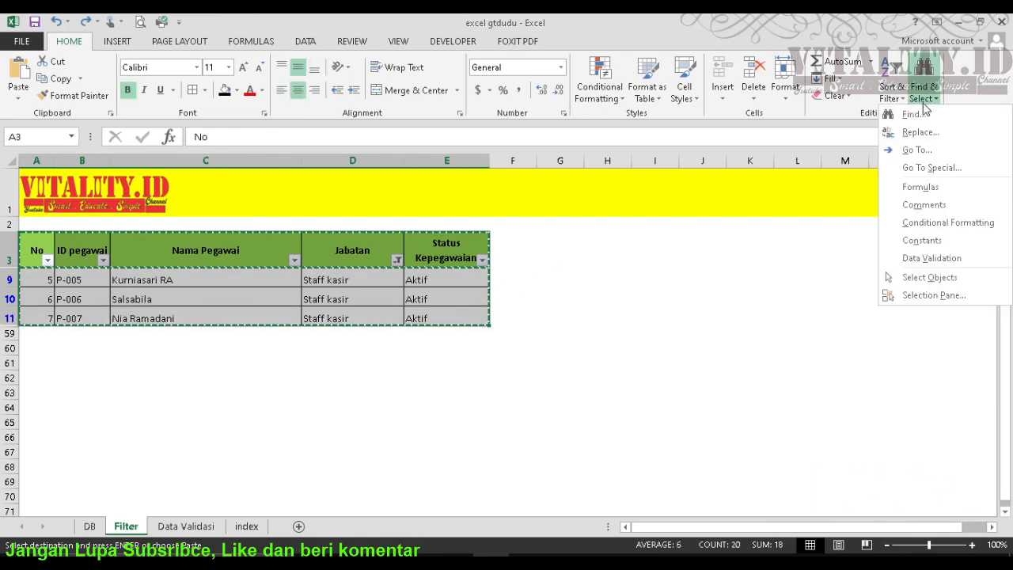
click(930, 167)
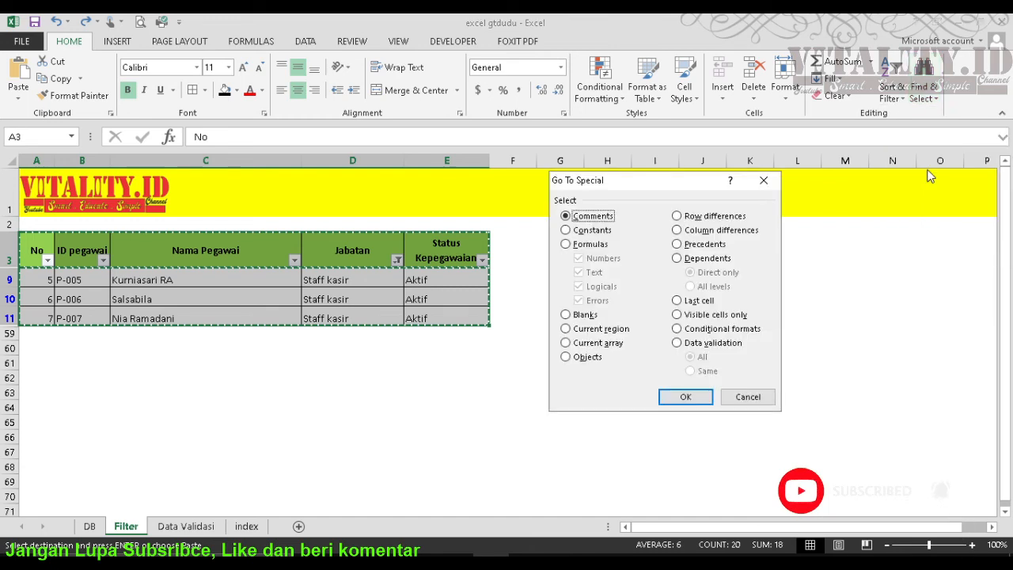
click(707, 314)
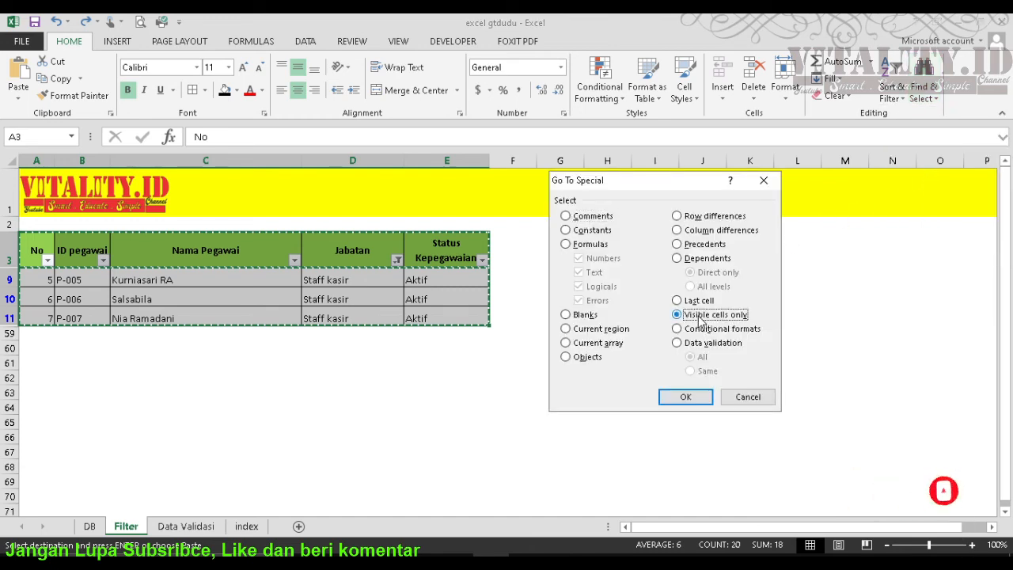
click(688, 397)
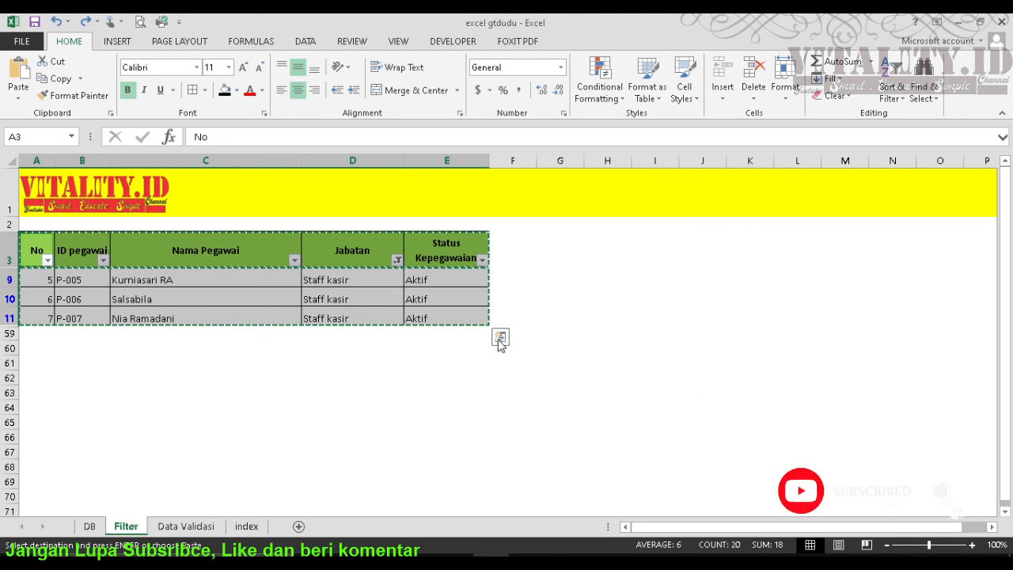
click(562, 248)
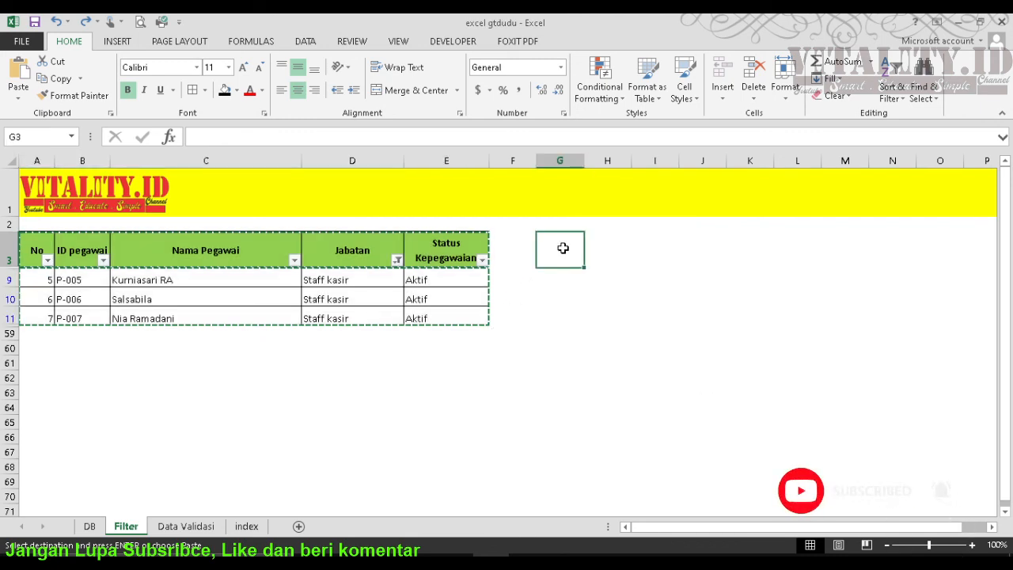
key(ctrl+v)
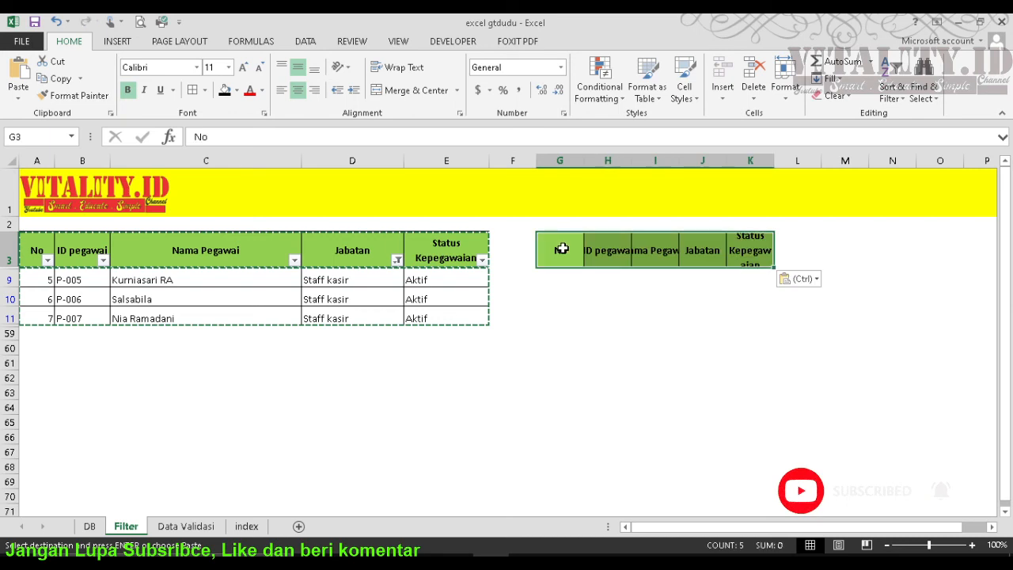
click(610, 251)
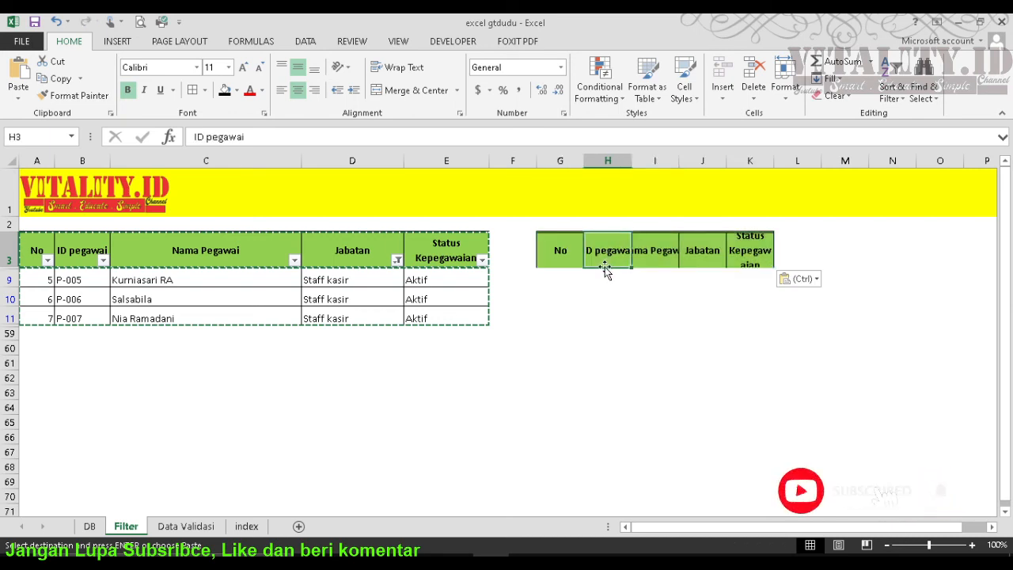
key(ctrl+z)
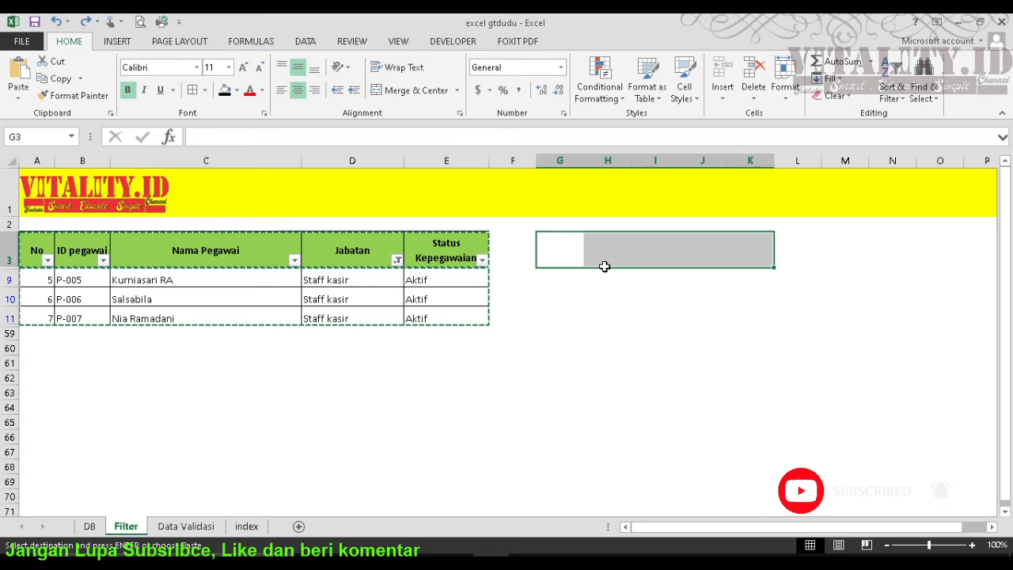
click(607, 297)
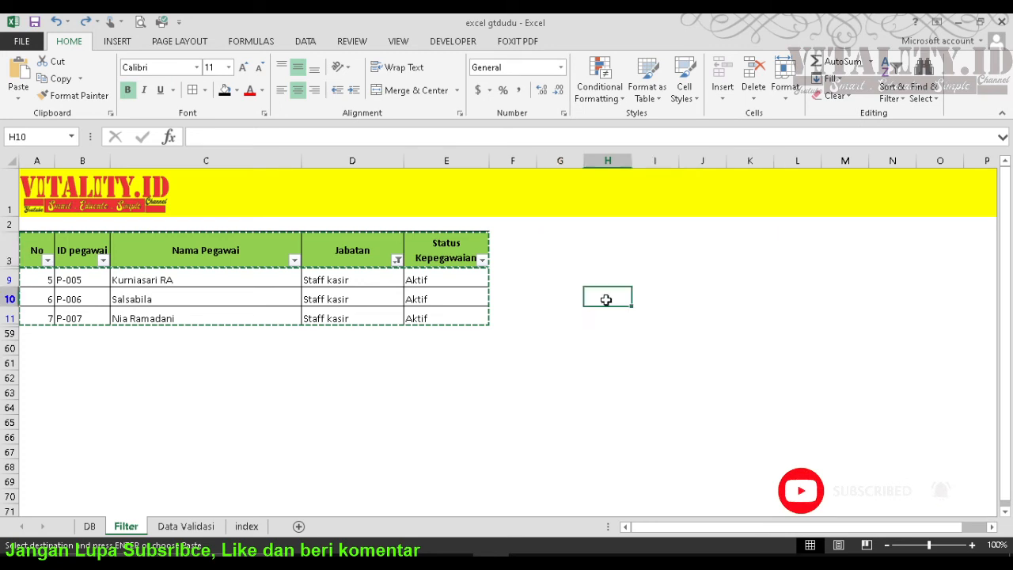
Change the Jabatan filter to include every value except 6, and cancel the pending copy.
click(398, 259)
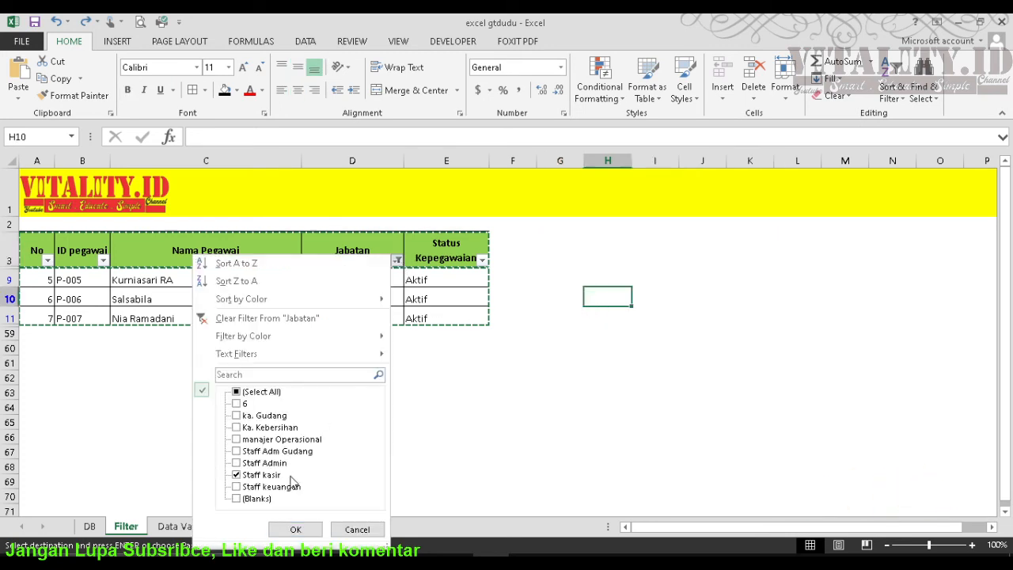
click(255, 391)
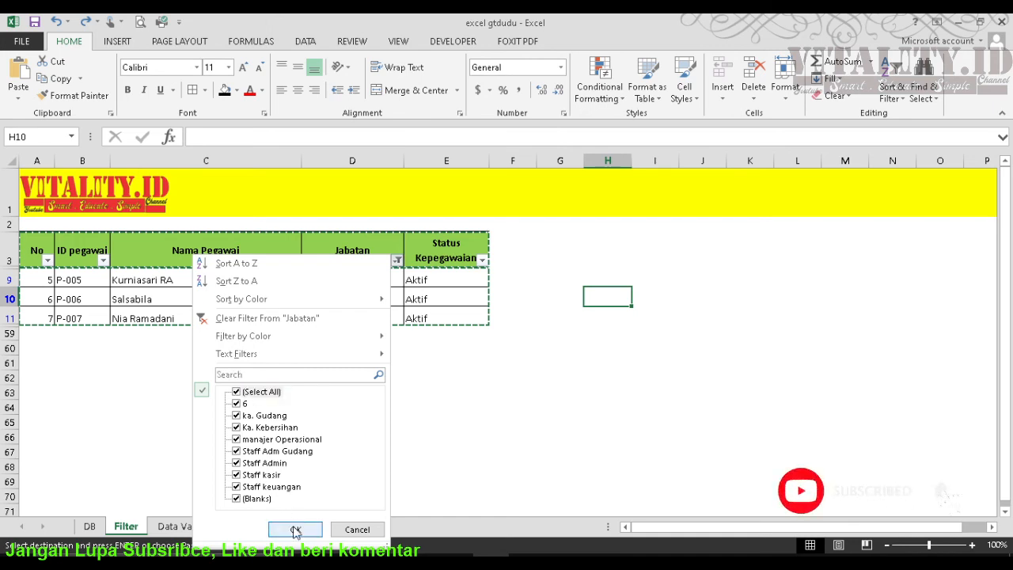
click(237, 404)
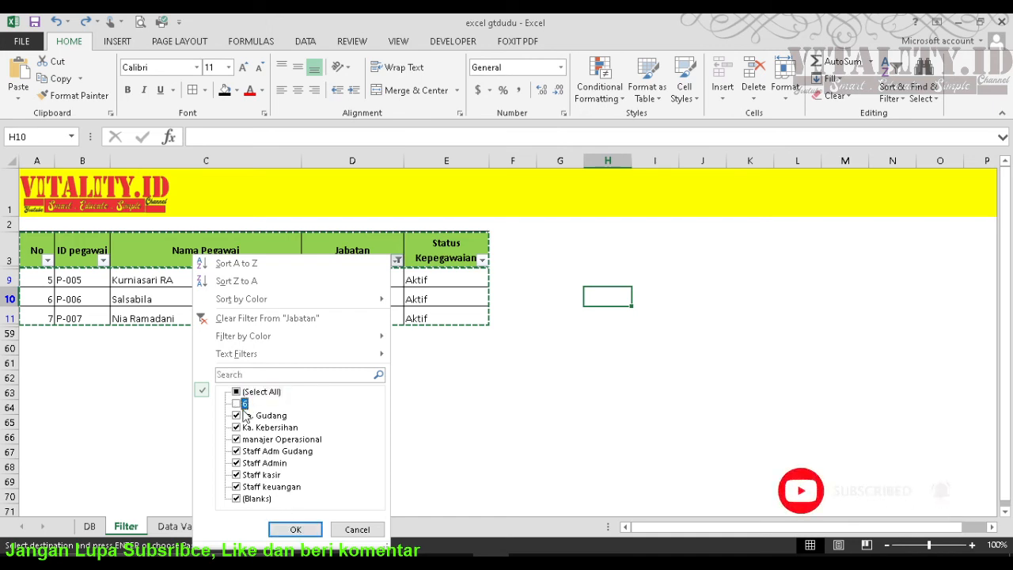
click(297, 530)
click(545, 336)
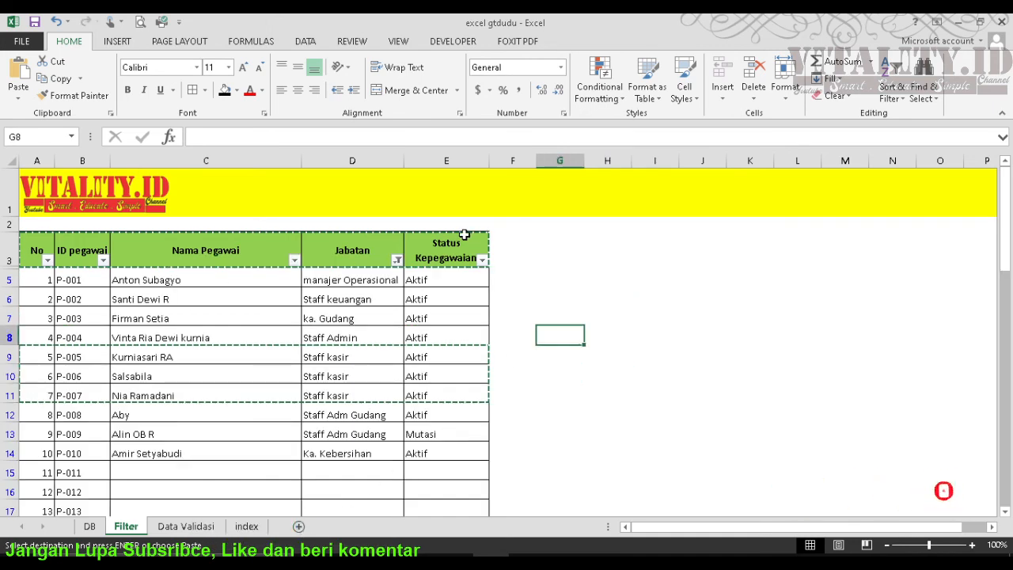
key(Escape)
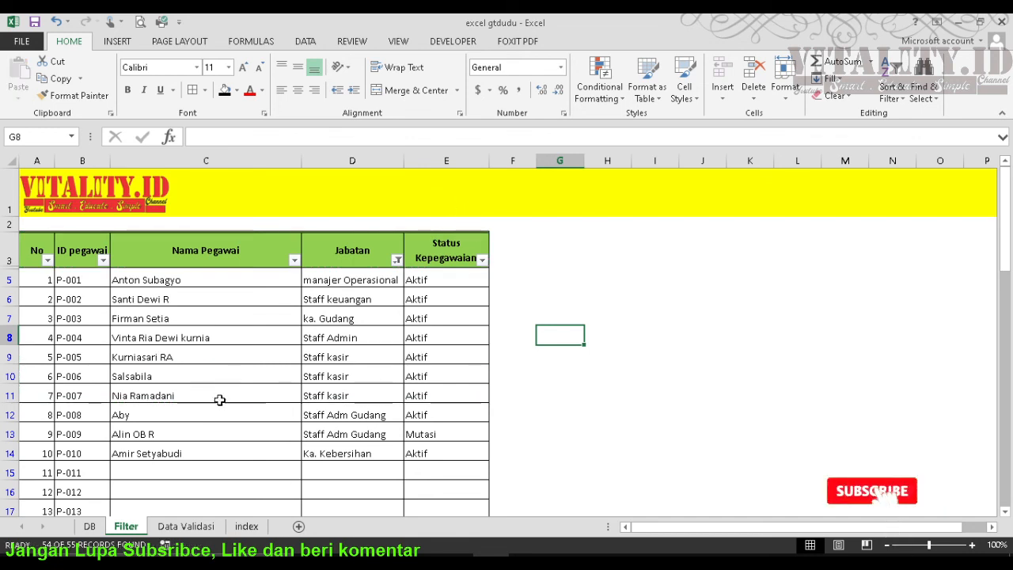
Hide row 13, which holds the P-009 employee with Mutasi status.
click(428, 440)
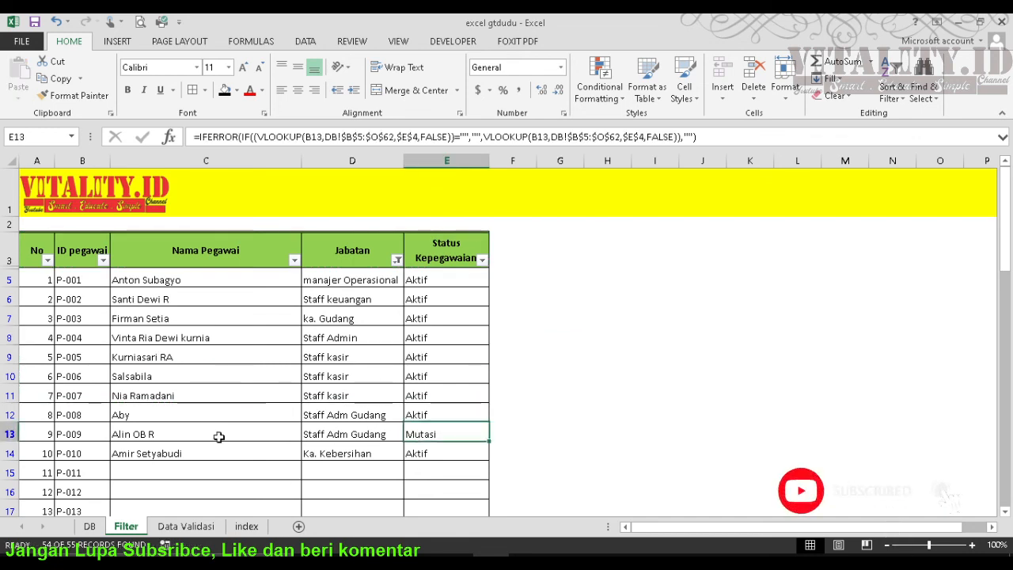
right_click(10, 435)
click(34, 411)
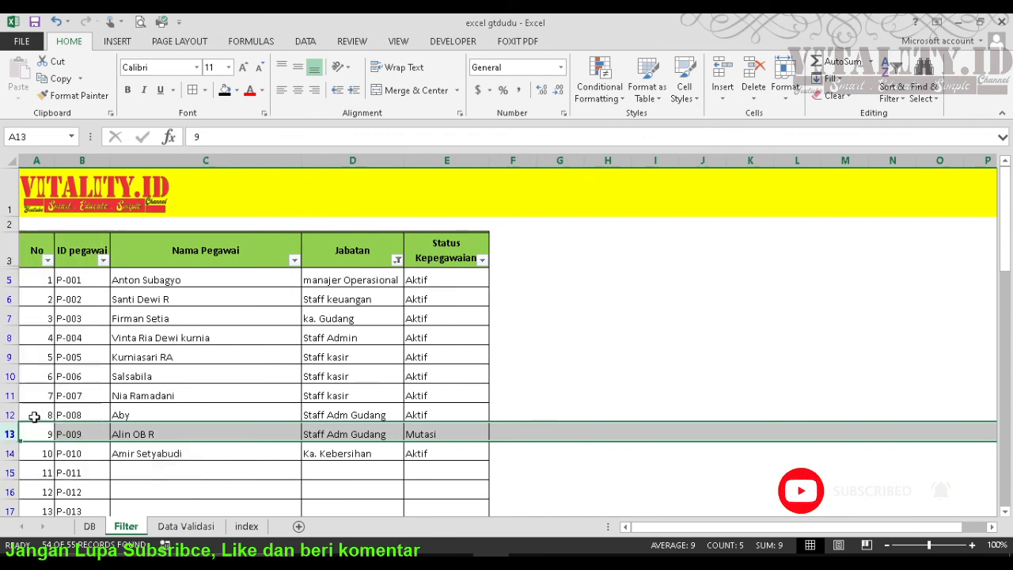
click(315, 383)
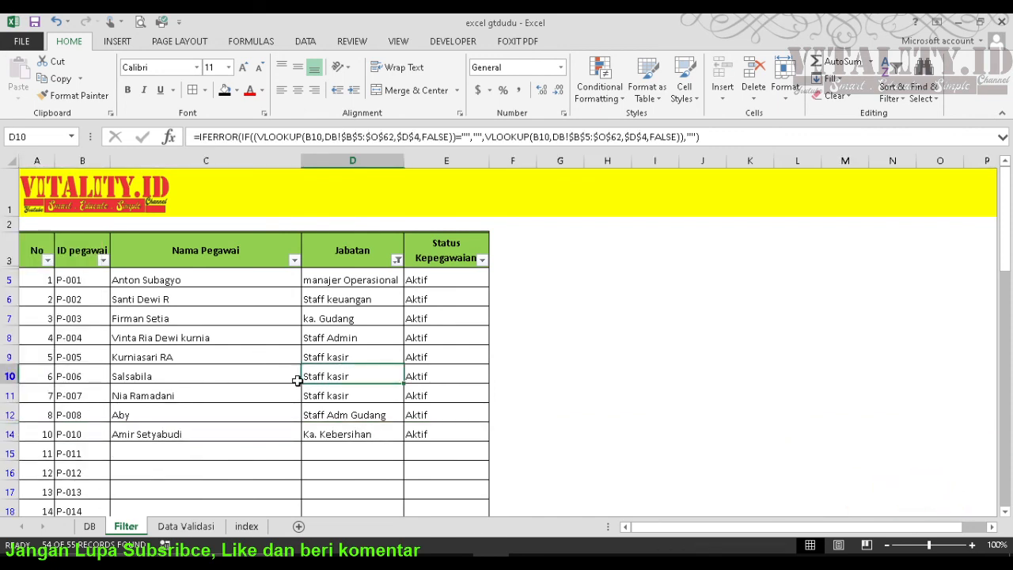
Select A3:E14, covering the header and employees P-001 to P-010, and restrict the selection to visible cells only.
drag(39, 279, 380, 435)
drag(40, 251, 428, 434)
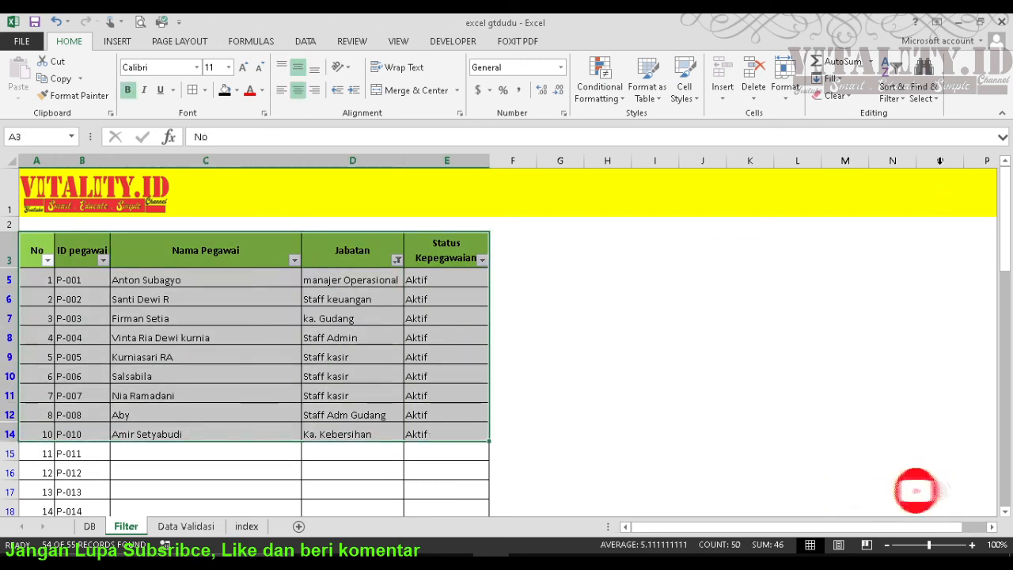
click(930, 99)
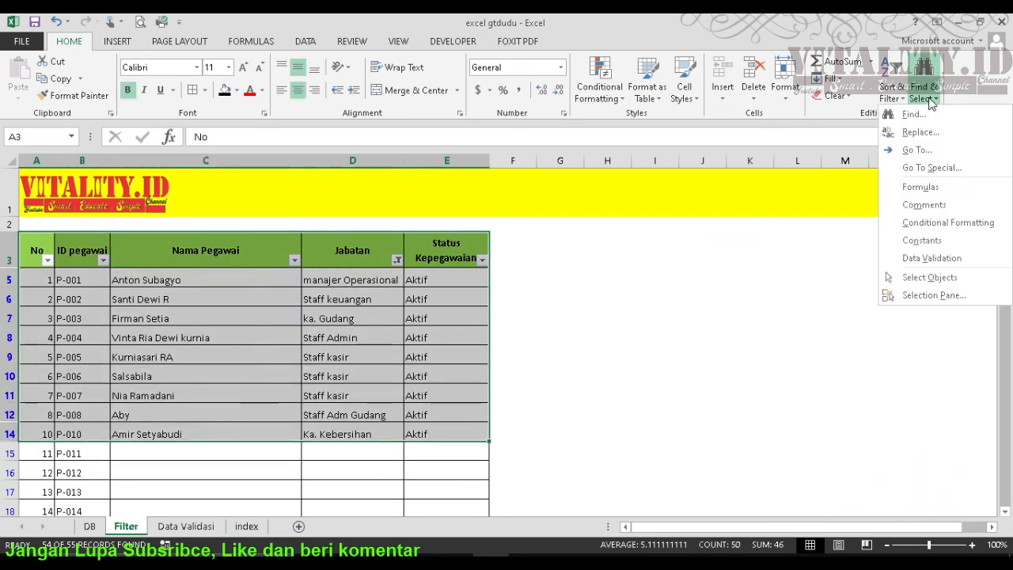
click(940, 167)
click(719, 315)
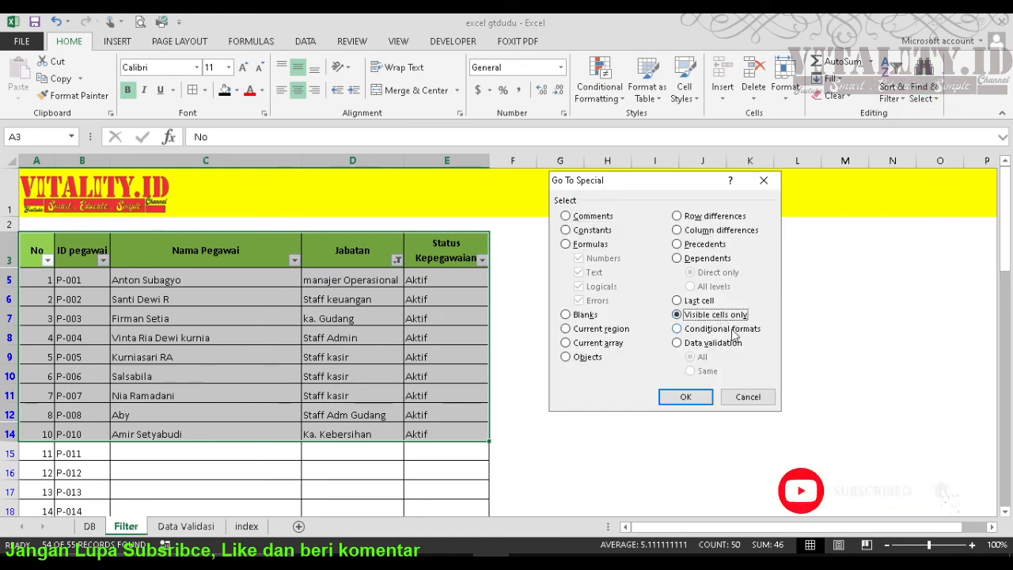
click(685, 397)
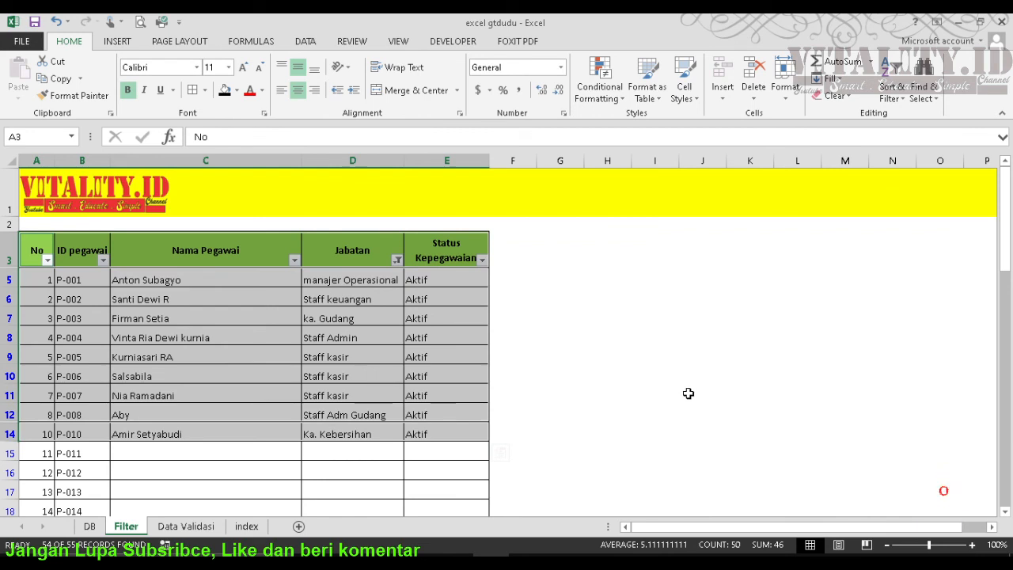
Copy the visible cells to G3 and auto-fit the widths of columns I, J and K to their contents.
key(ctrl+c)
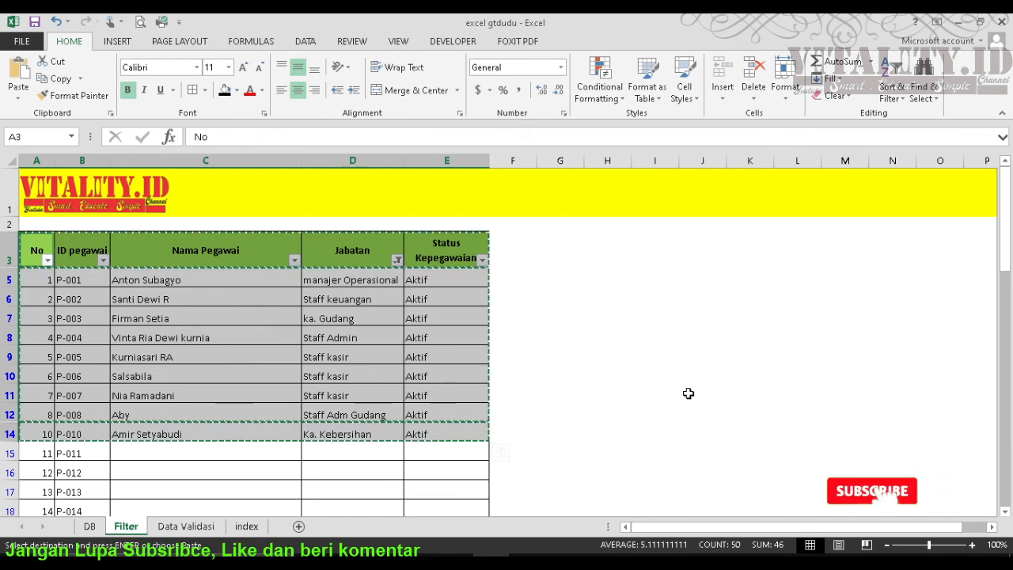
click(573, 245)
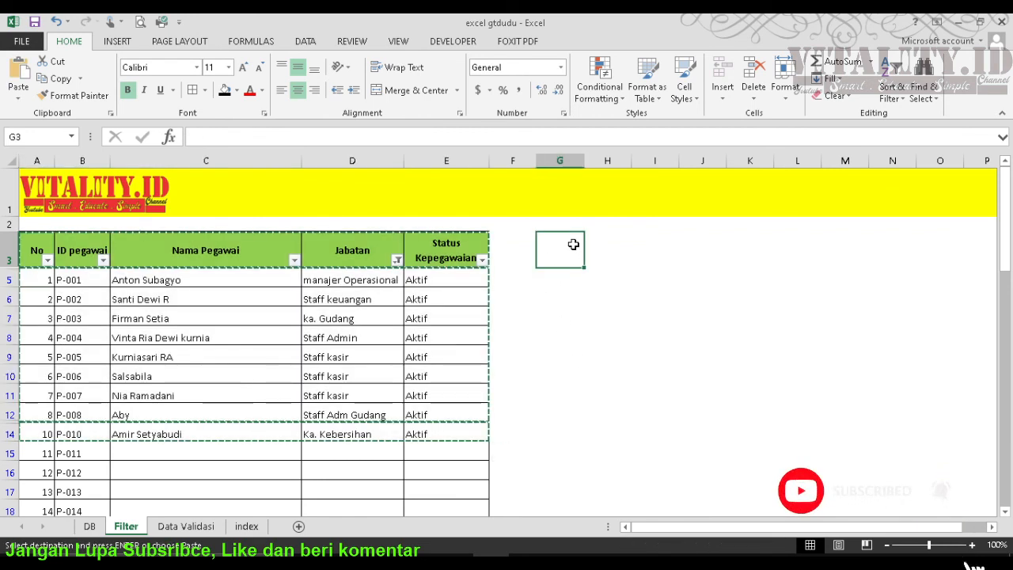
key(ctrl+v)
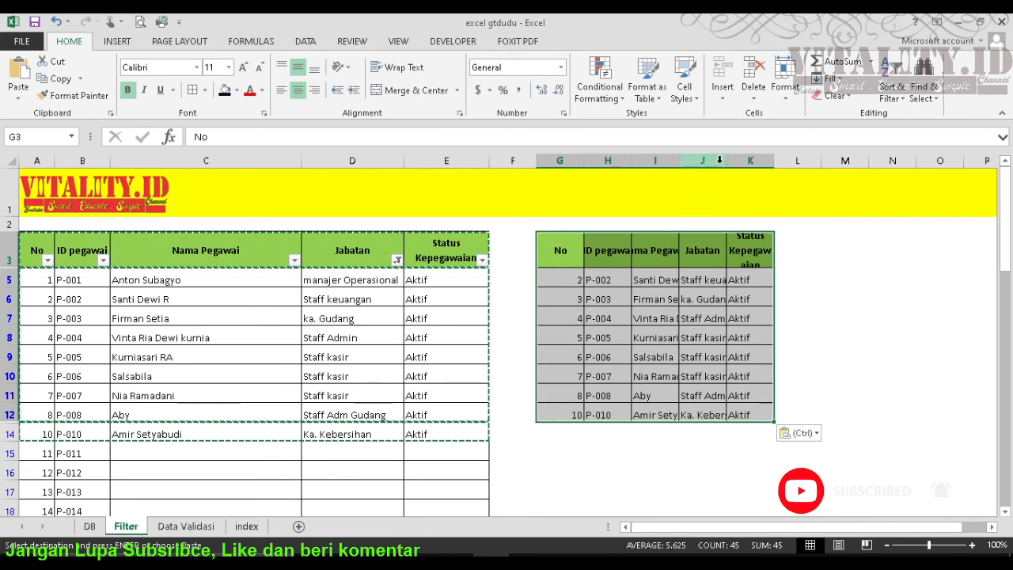
double_click(679, 160)
double_click(782, 161)
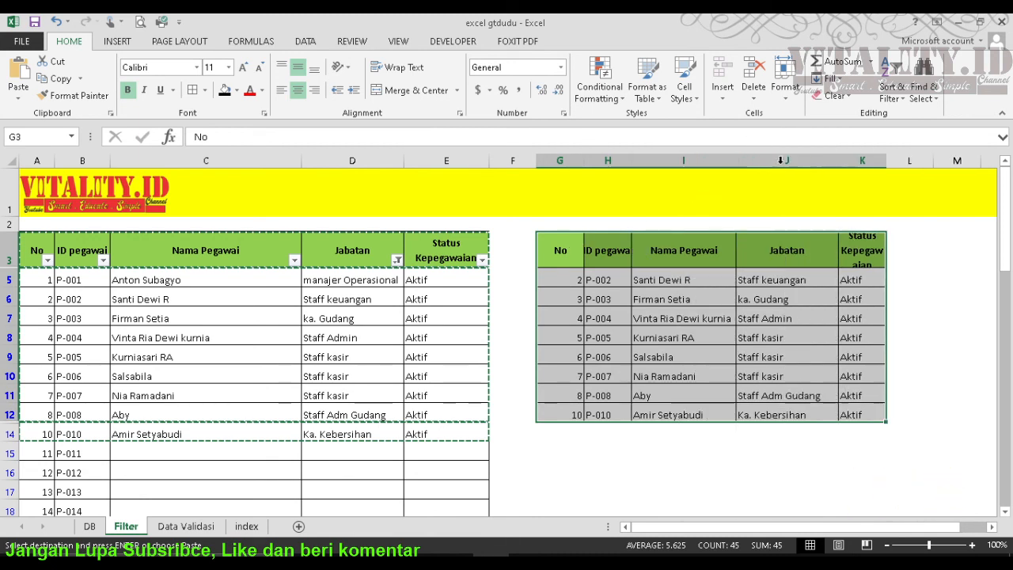
double_click(886, 161)
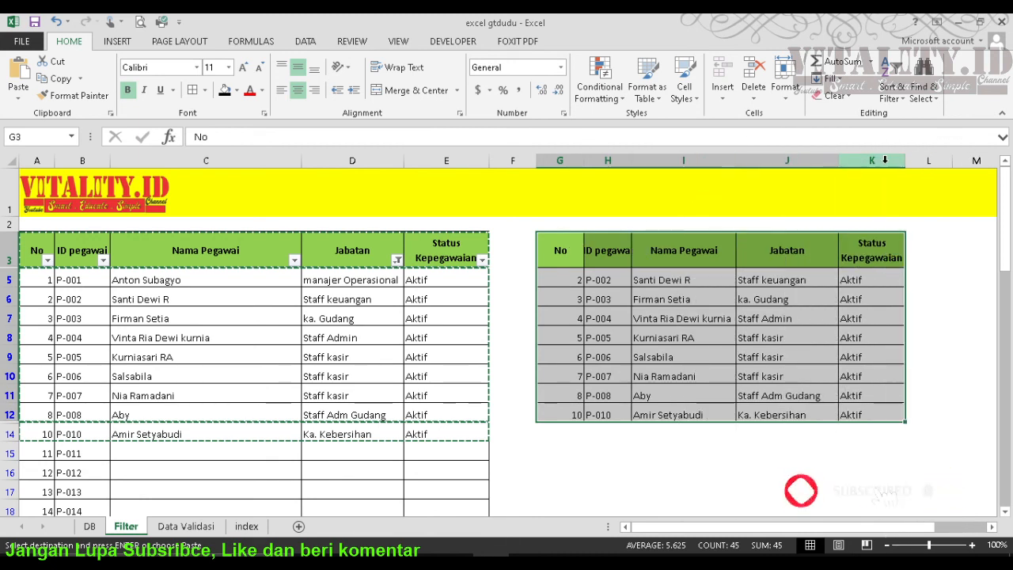
Compare the pasted table starting at G3 with the visible source rows in columns A to E.
click(794, 357)
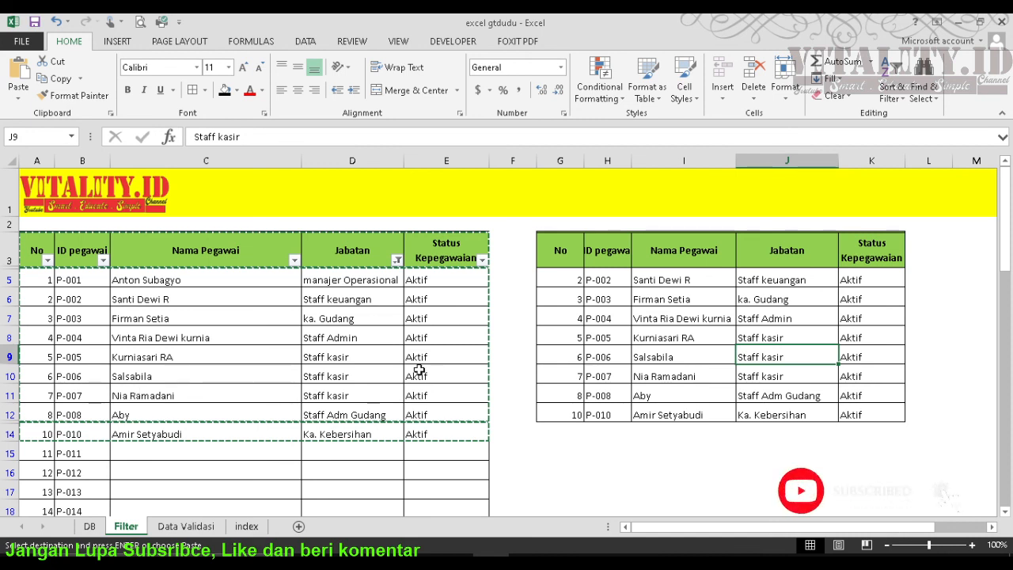
click(496, 339)
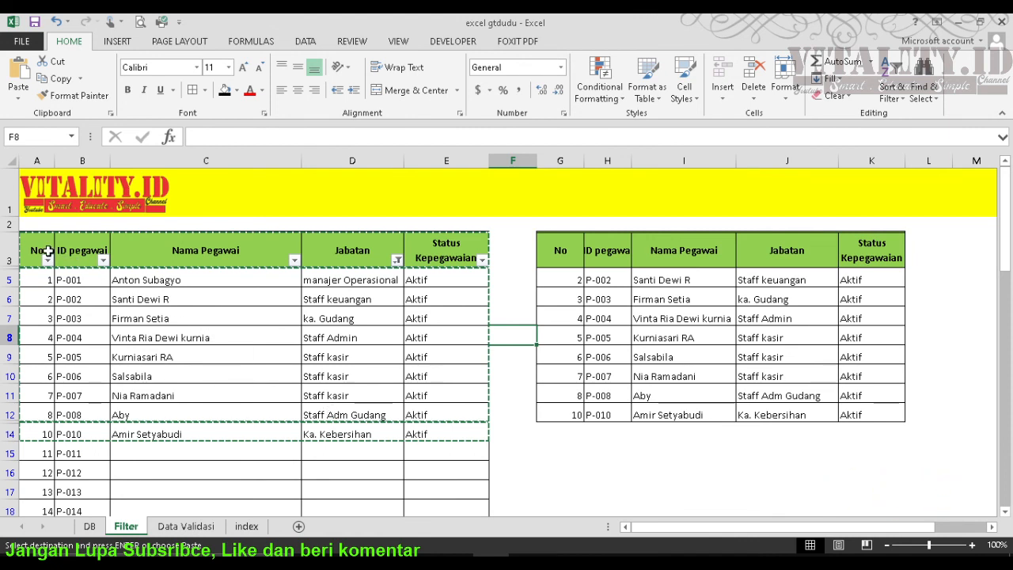
drag(46, 252, 449, 433)
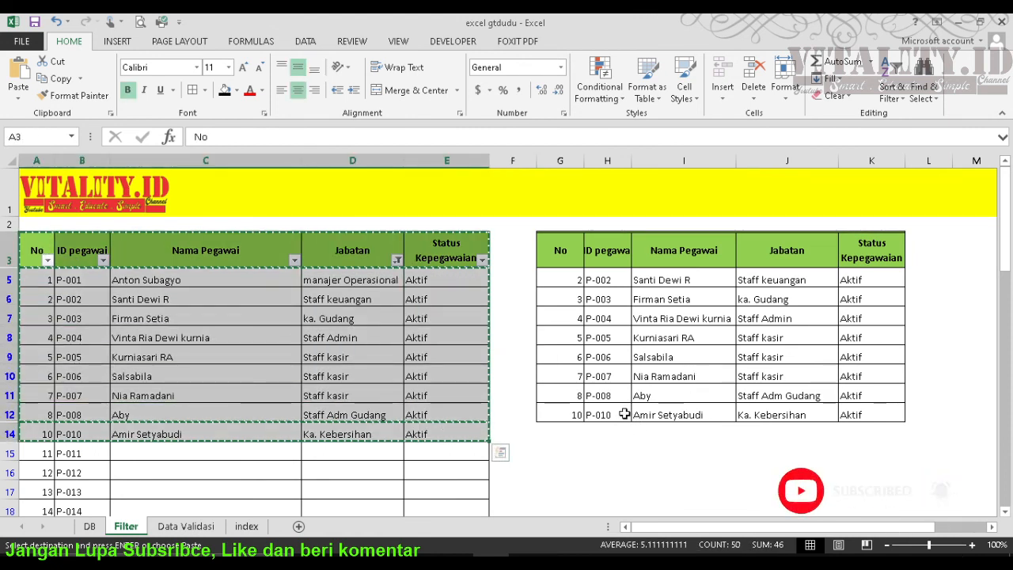
scroll(267, 353, down, 4)
scroll(267, 353, up, 4)
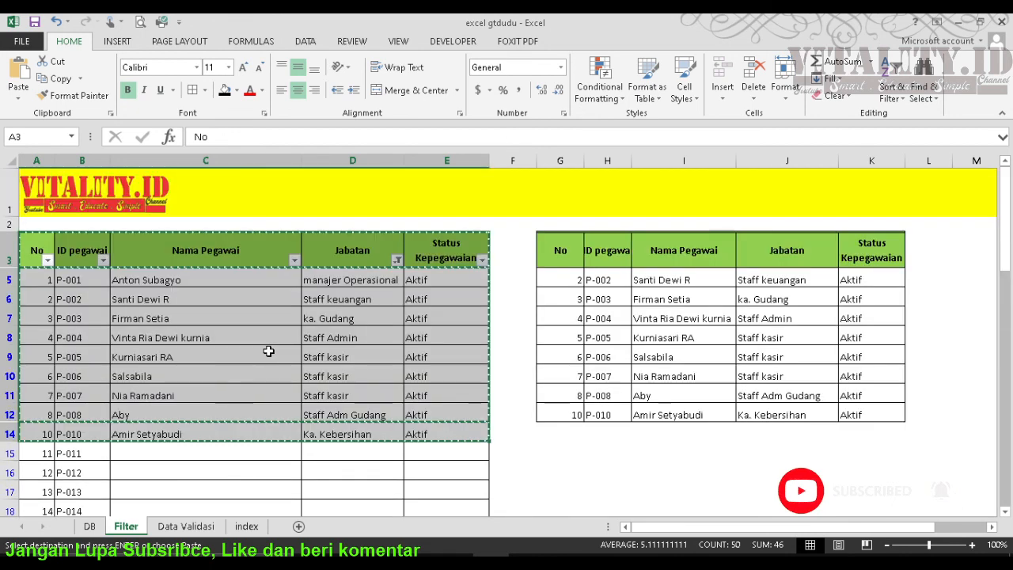
click(276, 351)
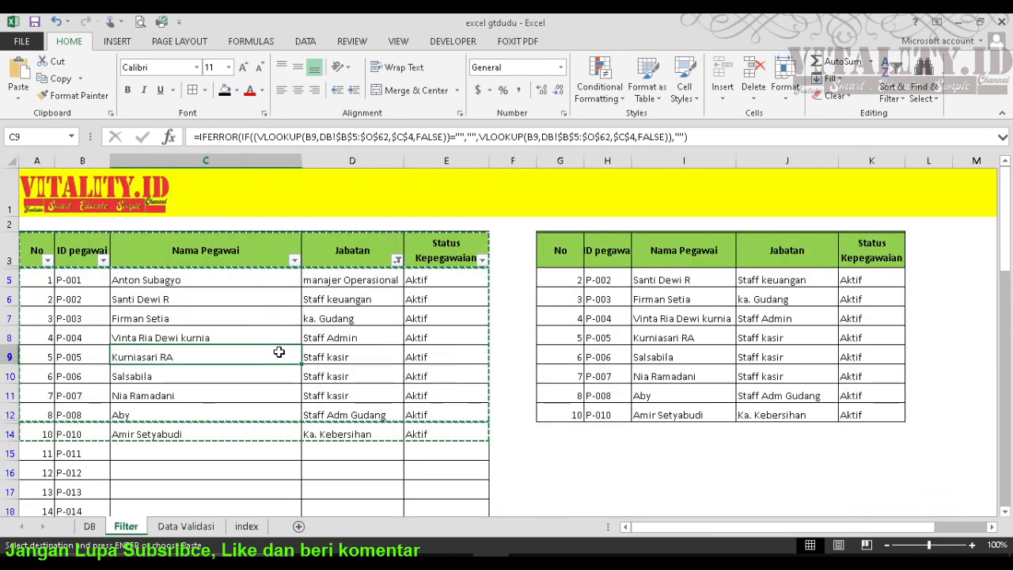
click(567, 340)
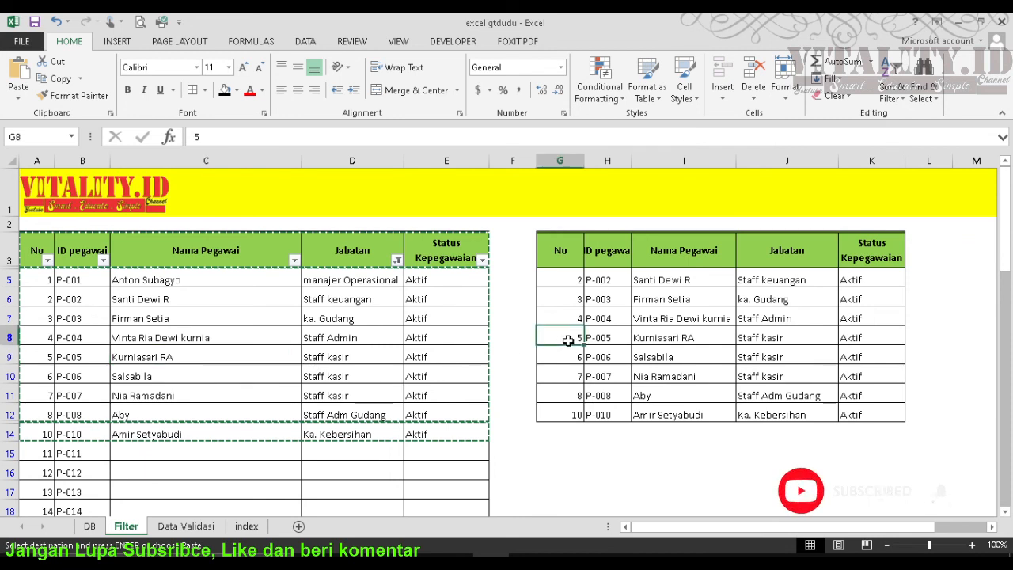